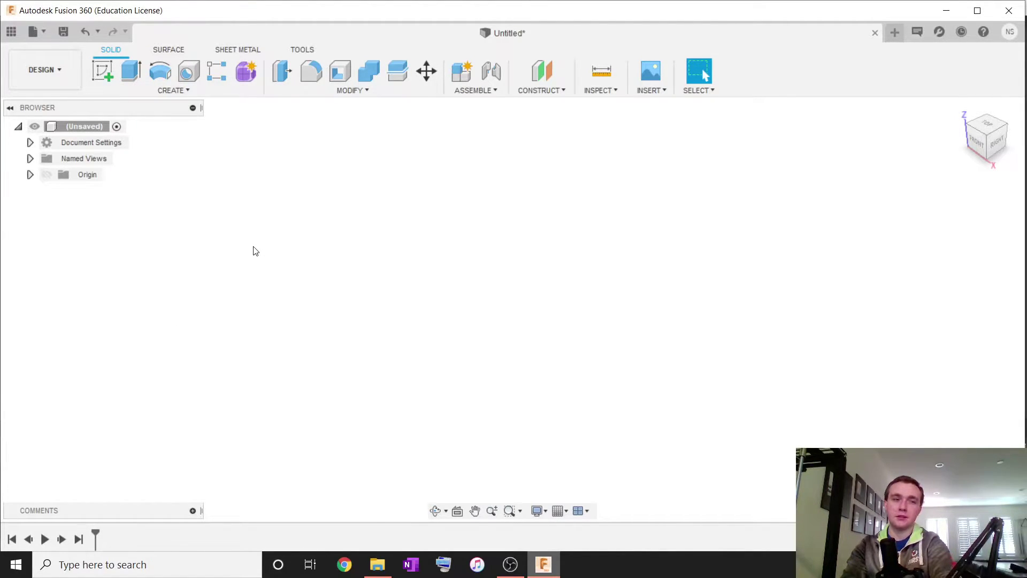
Step: Start a sketch on the horizontal XY plane and draw a center rectangle at the origin, 2 in high and 1 in wide
left_click(101, 72)
left_click(582, 292)
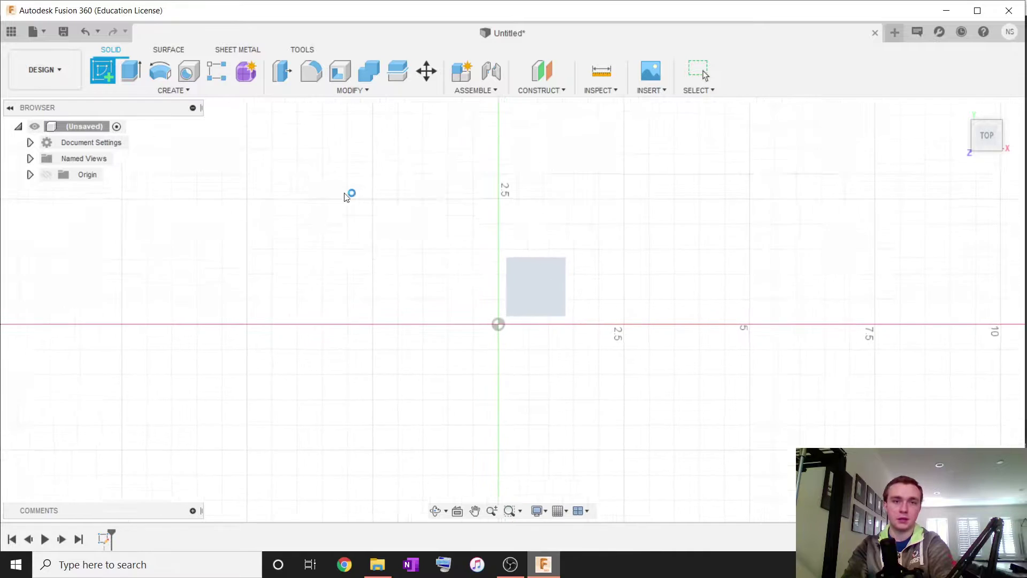
left_click(182, 80)
left_click(484, 345)
type("2")
key("Tab")
type("1")
key("Return")
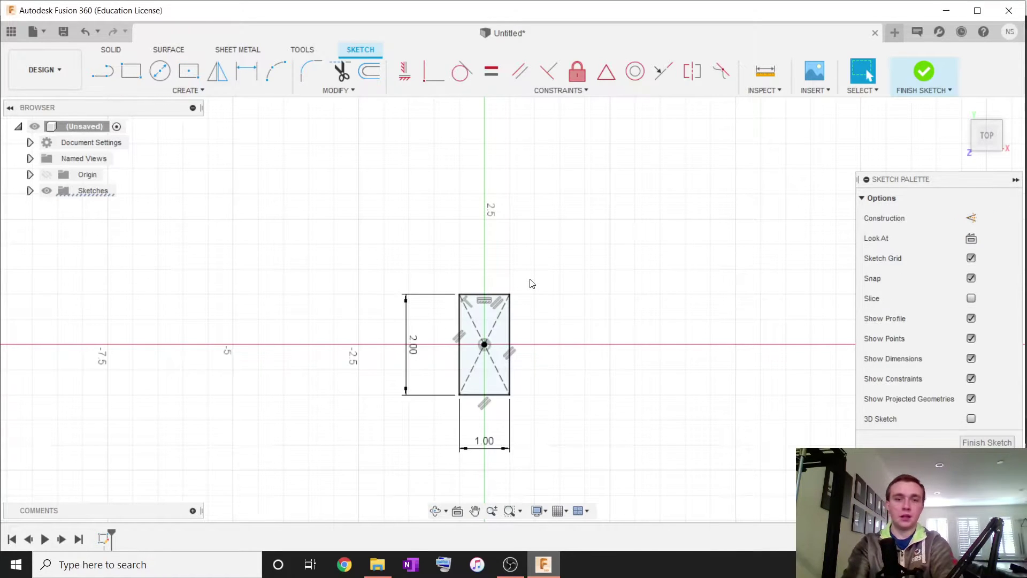
Step: Offset the rectangle's outline inward by 1/8 in
scroll(477, 326, "up", 4)
scroll(498, 402, "down", 4)
middle_click_drag(494, 407, 485, 327)
scroll(487, 326, "up", 4)
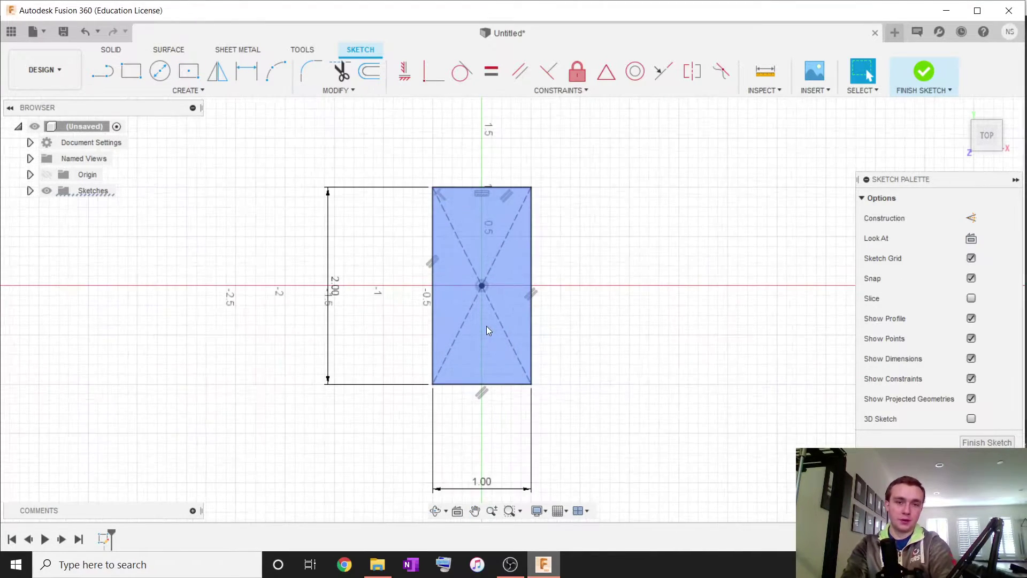
scroll(486, 326, "down", 1)
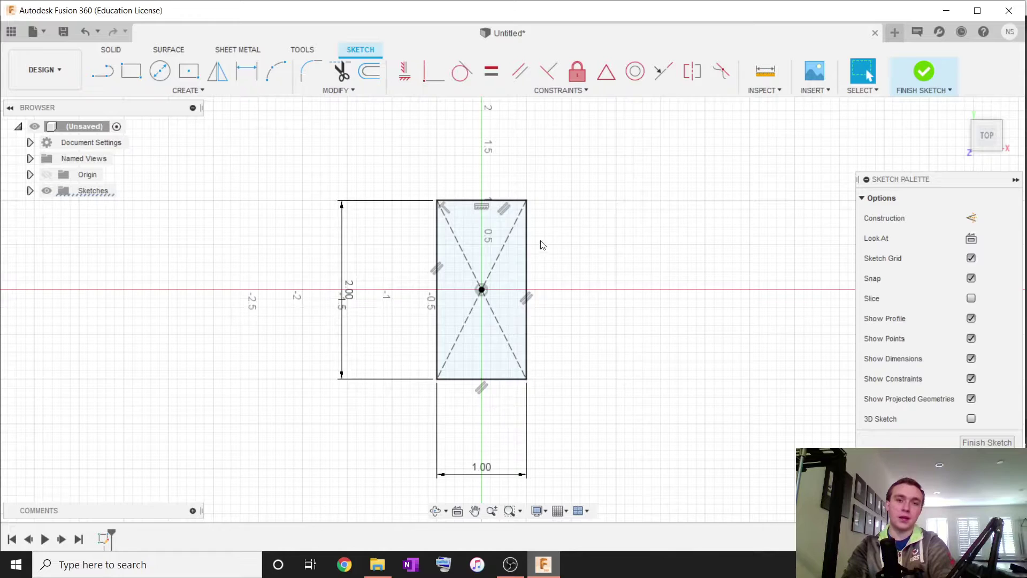
scroll(522, 238, "up", 2)
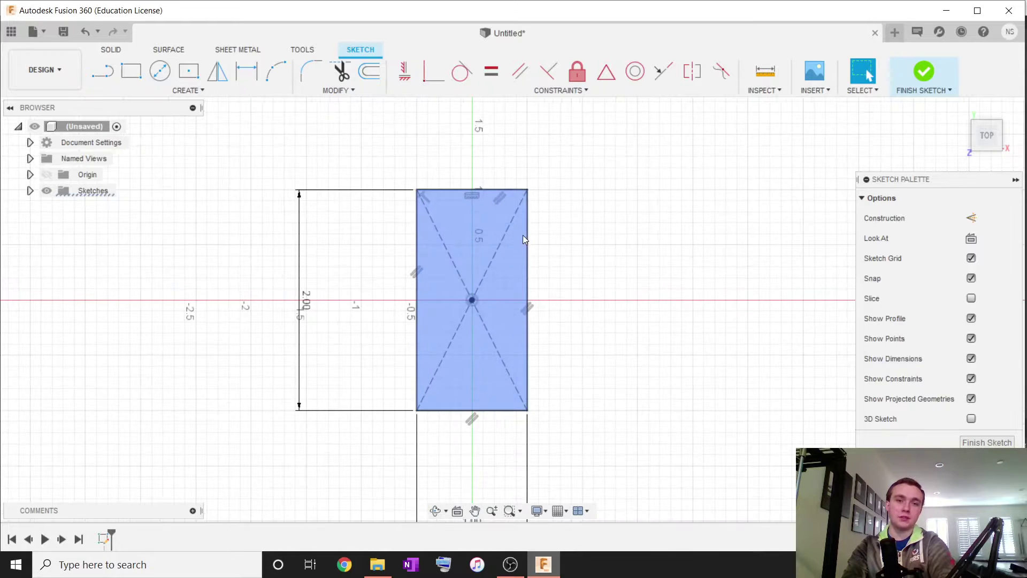
left_click(368, 73)
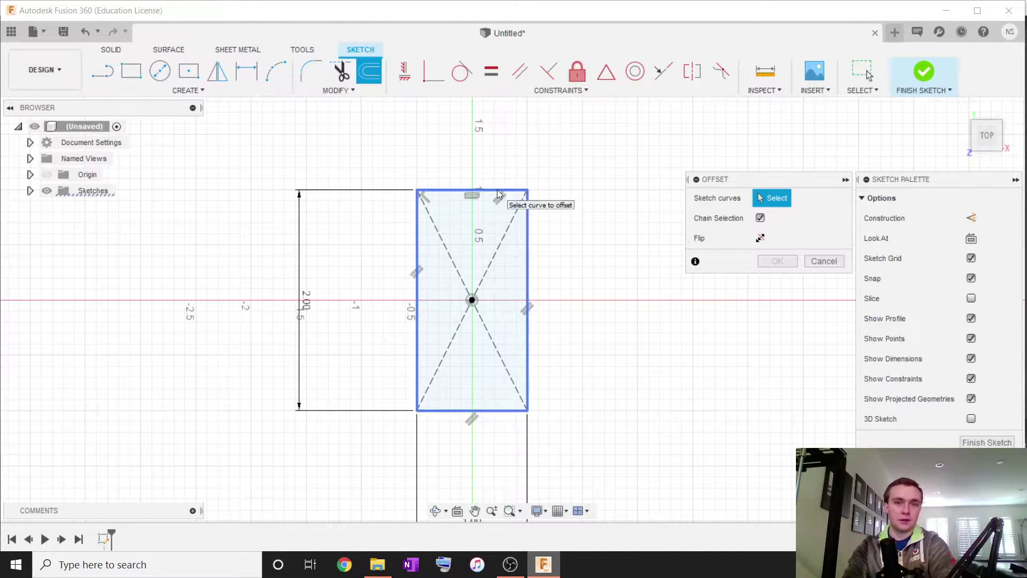
left_click(525, 220)
type(".2")
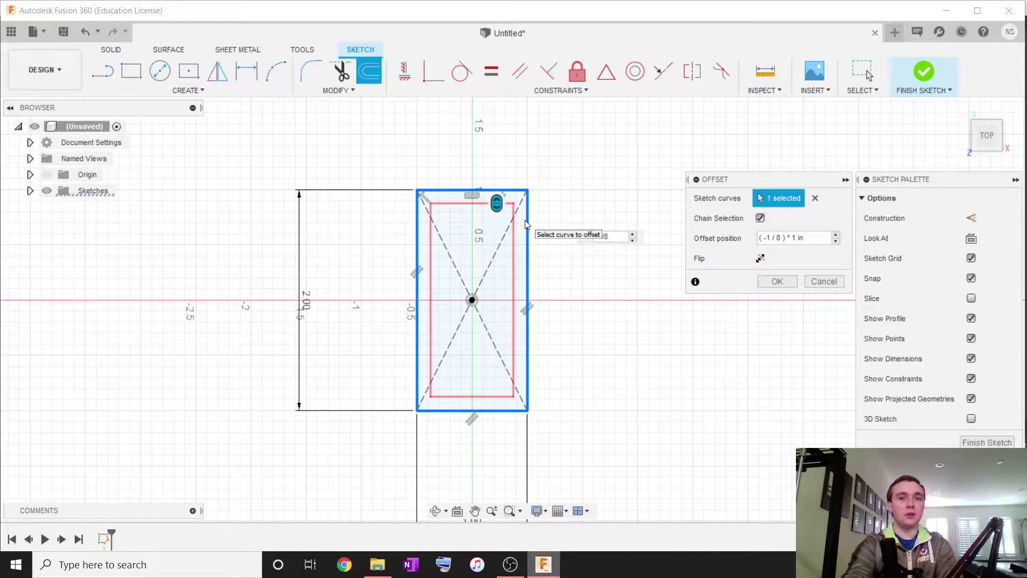
key("Return")
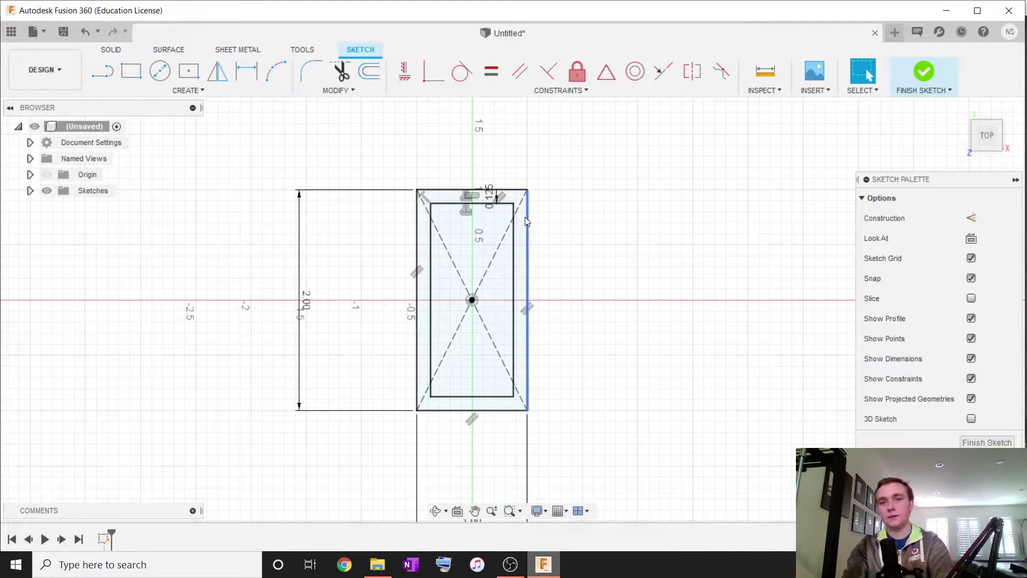
Step: Move the 0.125 offset dimension label outside the rectangle, beyond its upper-right corner
scroll(518, 216, "up", 2)
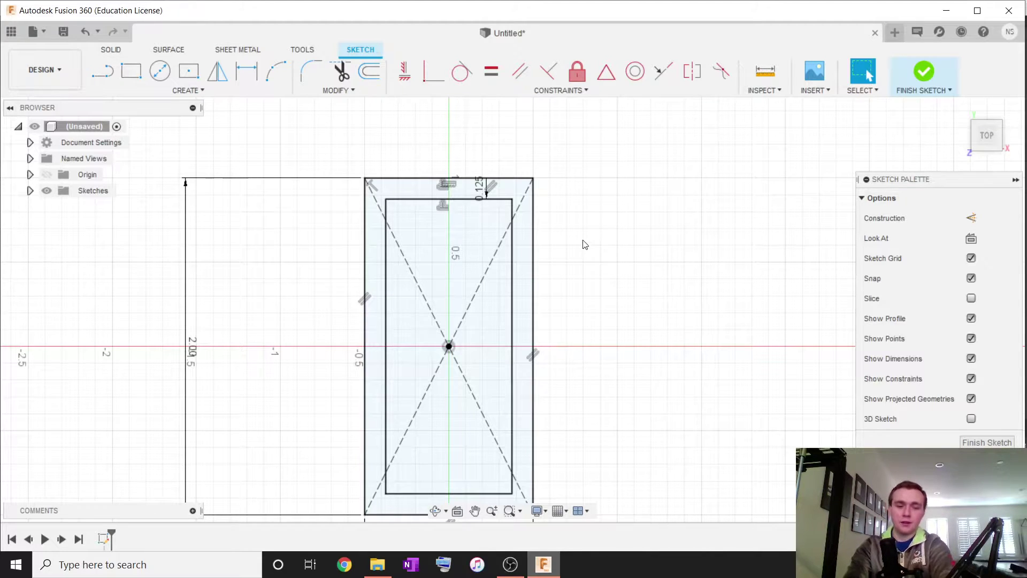
scroll(541, 224, "up", 2)
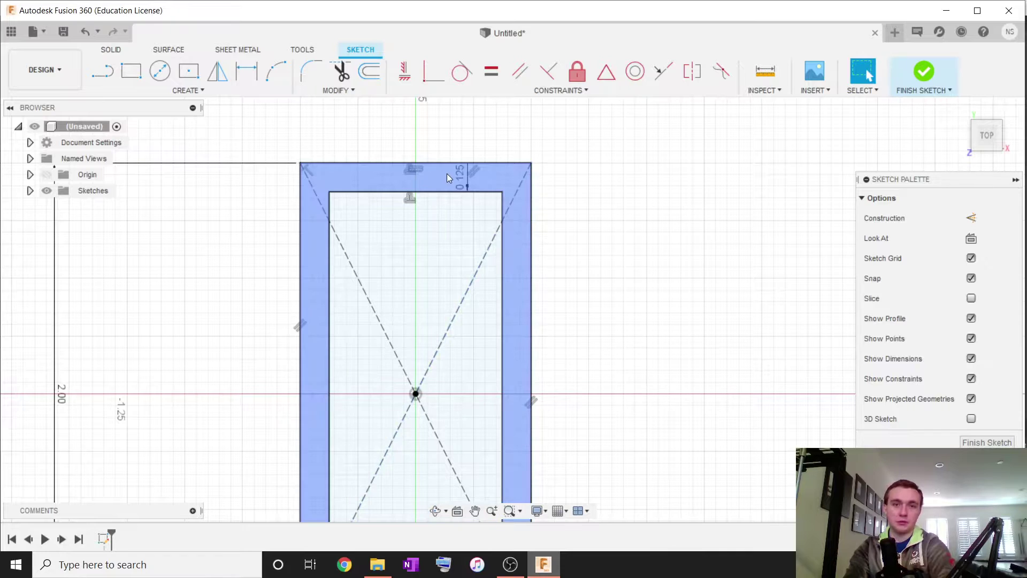
left_click_drag(457, 179, 598, 202)
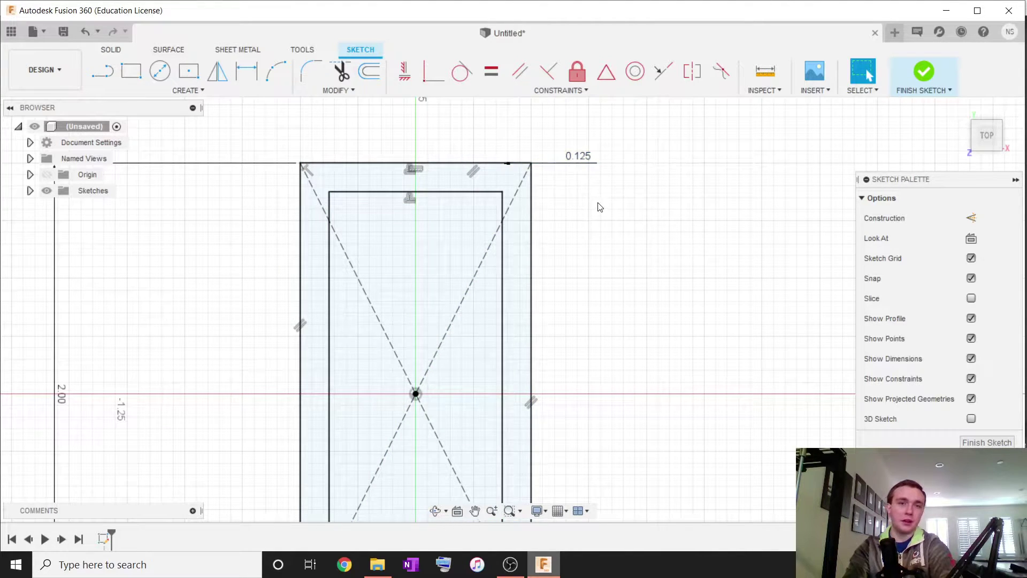
scroll(556, 270, "down", 3)
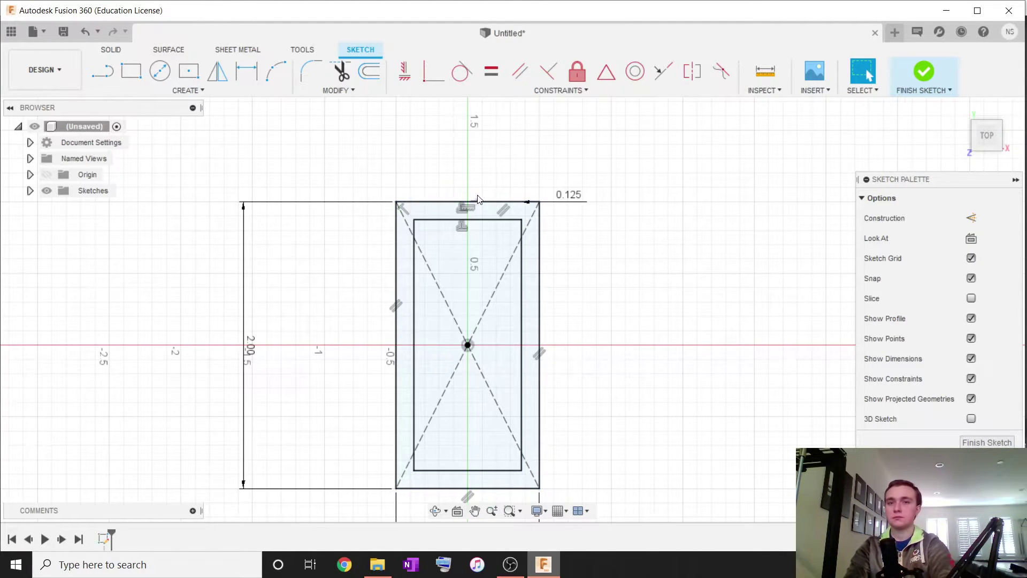
Step: Draw a second center rectangle on the horizontal axis to the right of the first, 2 in high and 1 in wide
left_click(202, 74)
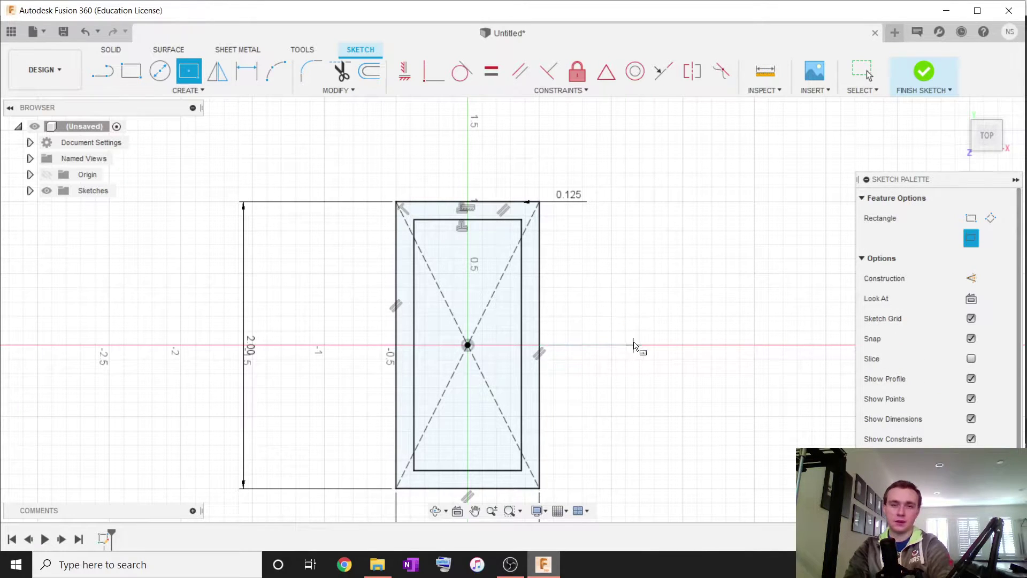
left_click(662, 345)
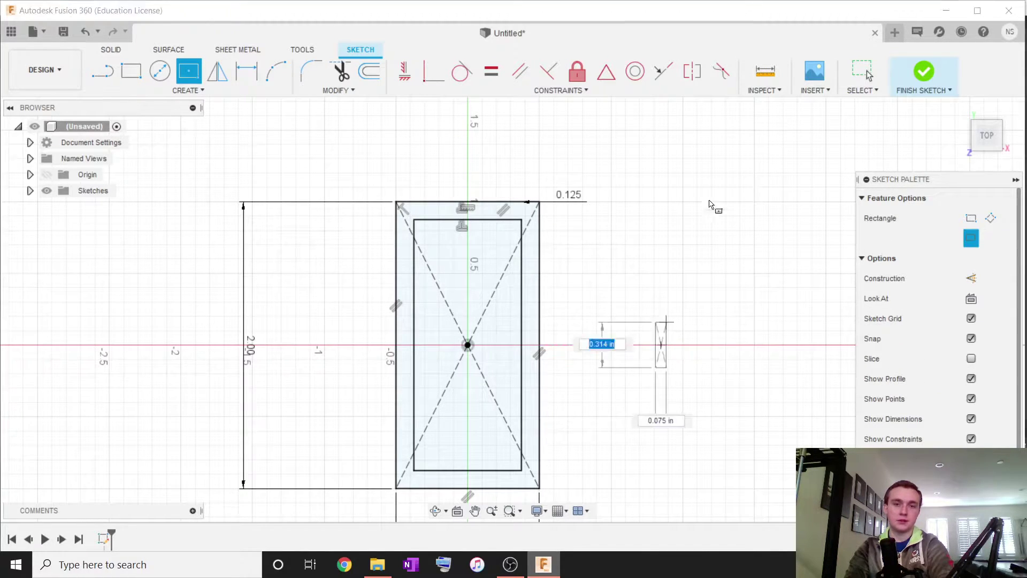
type("2")
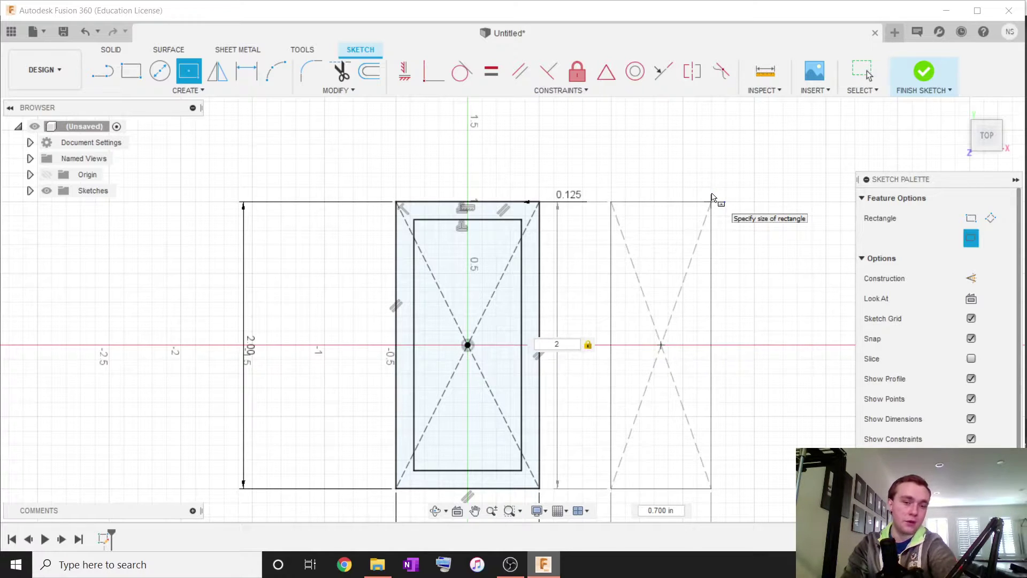
key("Tab")
type("1")
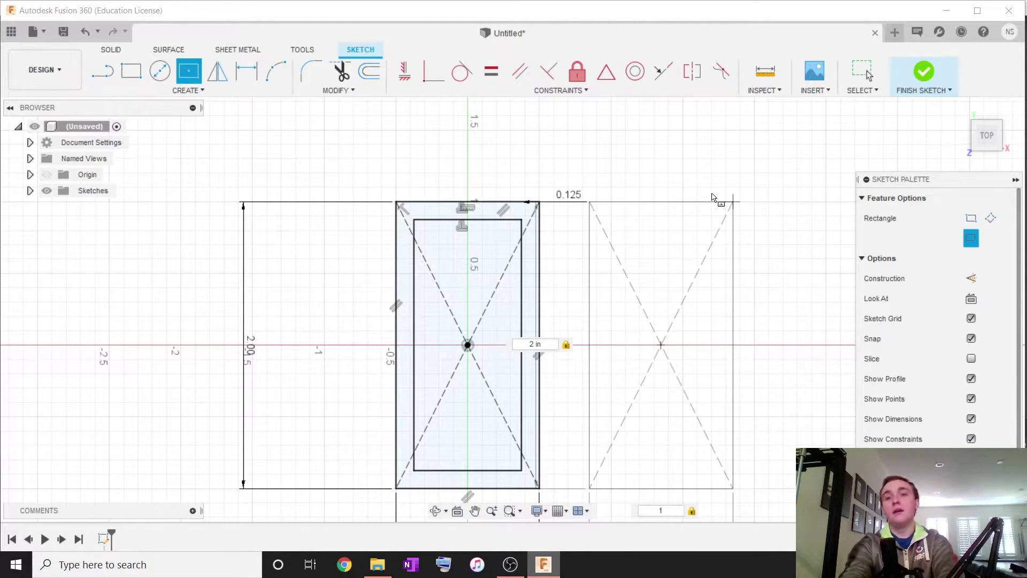
key("Return")
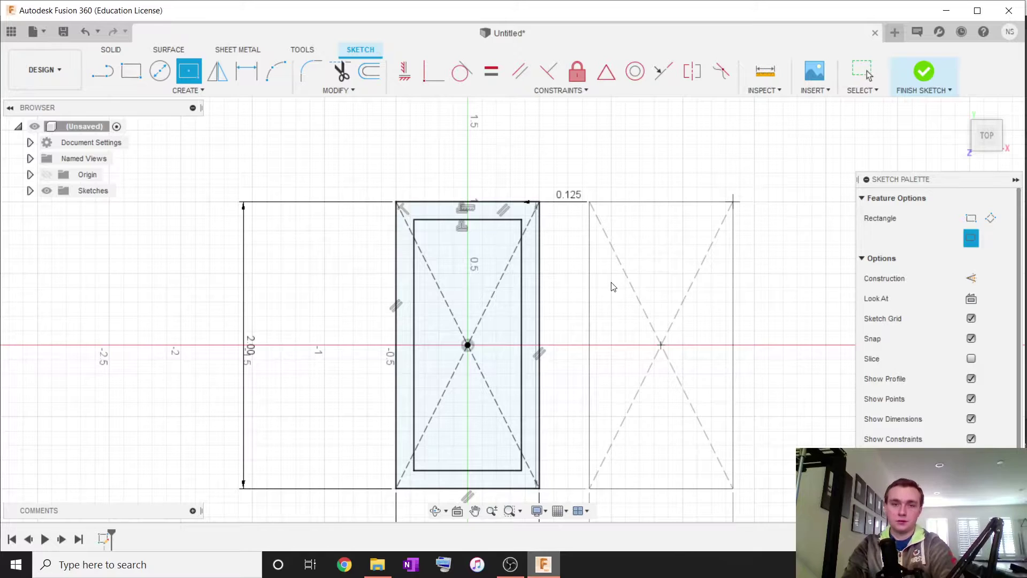
key("Escape")
scroll(661, 345, "down", 5)
scroll(661, 345, "up", 4)
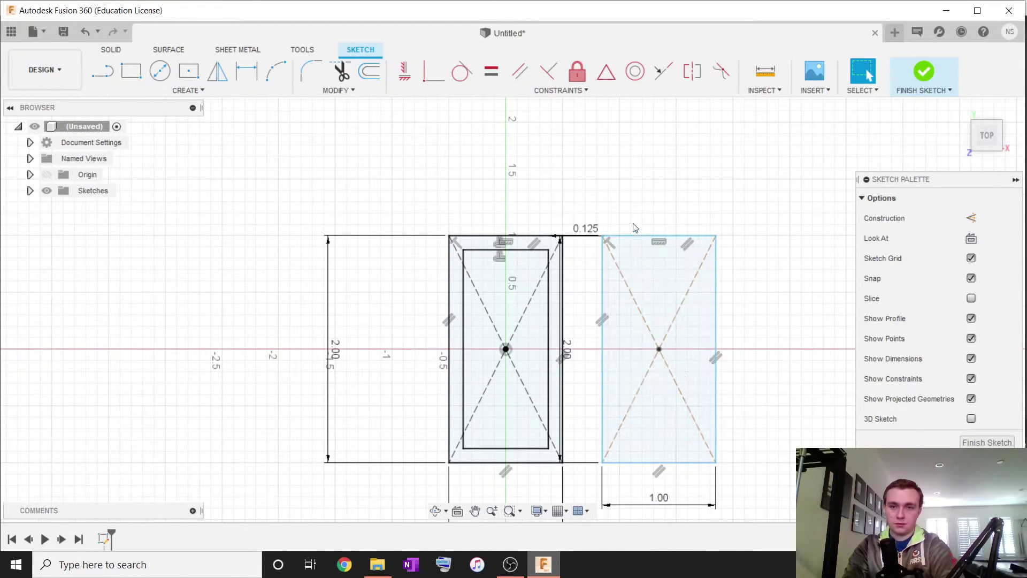
Step: Try to dimension the right edge of the second rectangle
left_click(256, 68)
left_click(717, 298)
left_click(781, 307)
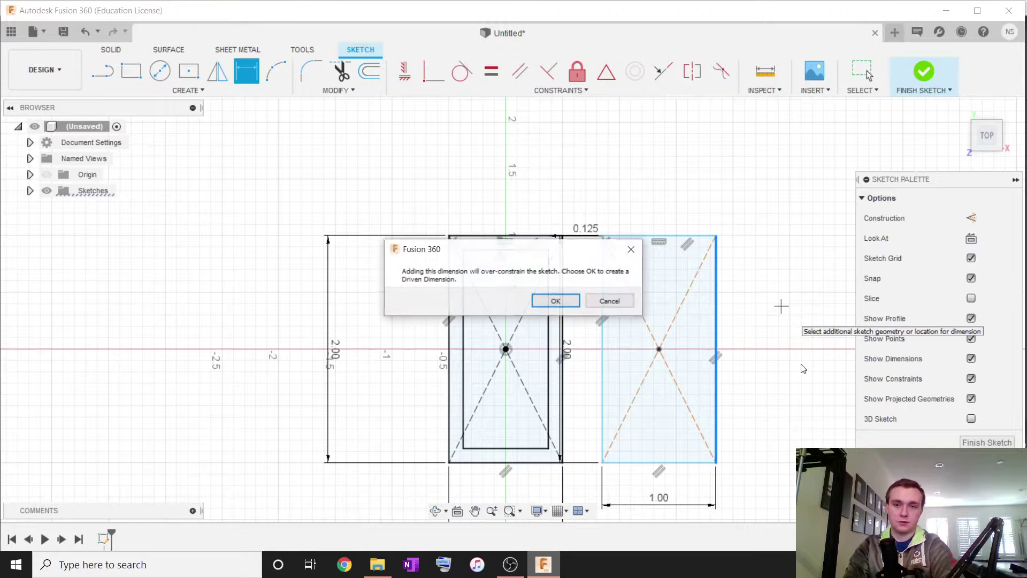
left_click(610, 301)
scroll(660, 337, "down", 3)
key("Escape")
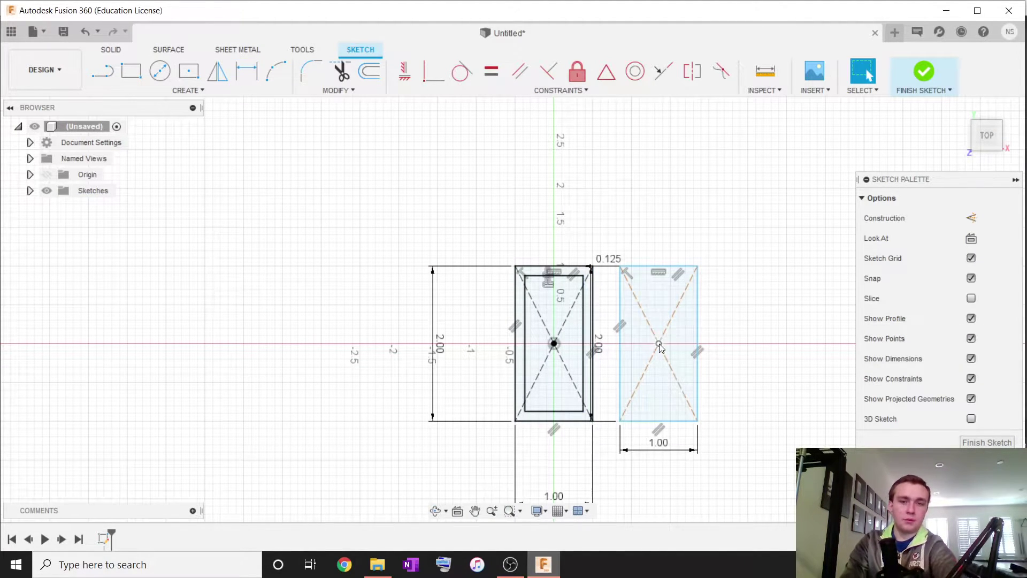
Step: Move the second rectangle by its center point farther right and slightly above the horizontal axis
left_click_drag(659, 343, 771, 304)
scroll(708, 367, "down", 3)
middle_click_drag(709, 367, 627, 379)
scroll(645, 341, "up", 4)
scroll(669, 336, "up", 1)
middle_click_drag(661, 336, 545, 310)
scroll(544, 309, "up", 2)
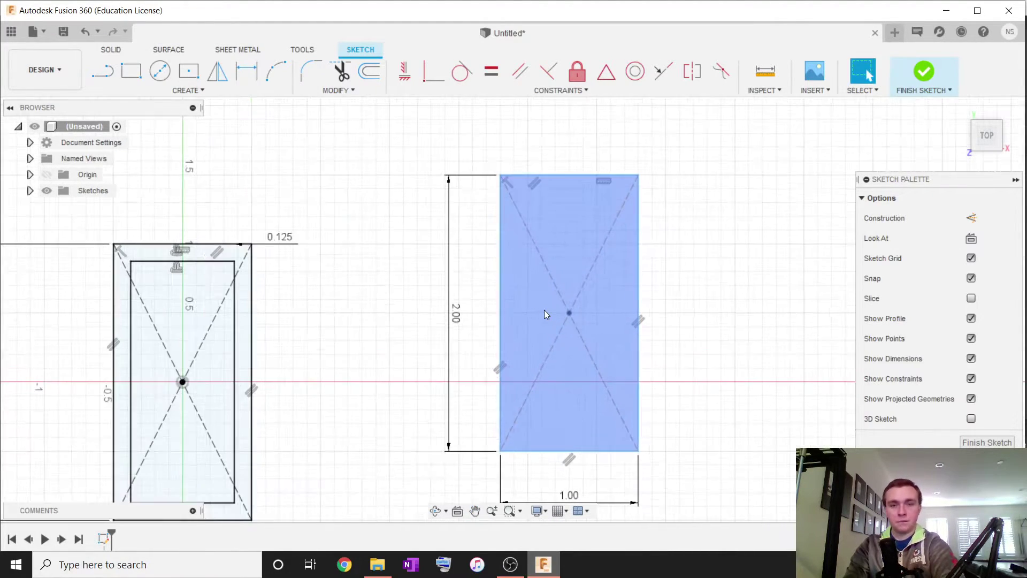
Step: Draw a center rectangle about 0.80 in wide inside the second rectangle, sharing its center, with its corner on the outer rectangle's diagonal
left_click(188, 70)
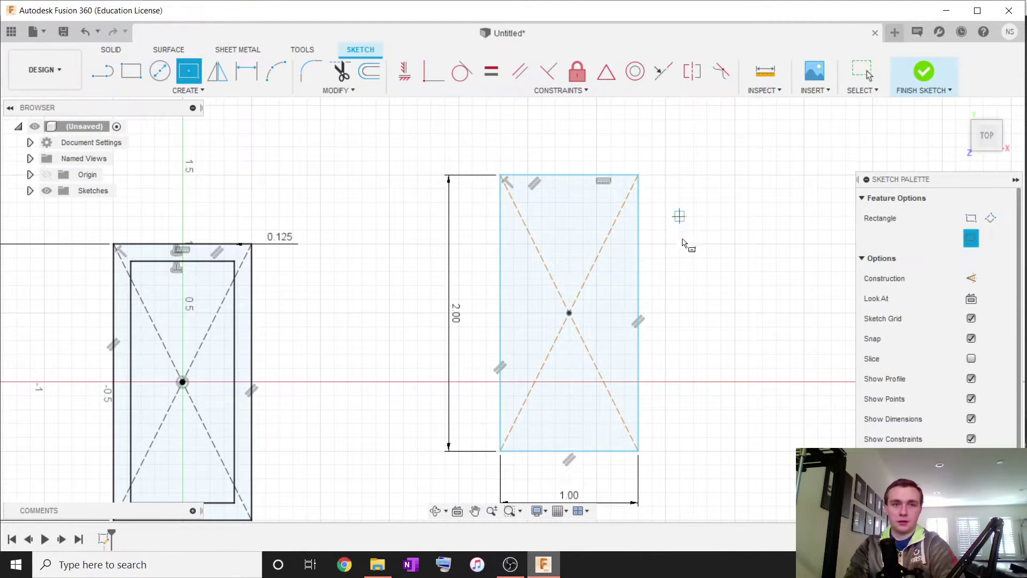
left_click(569, 313)
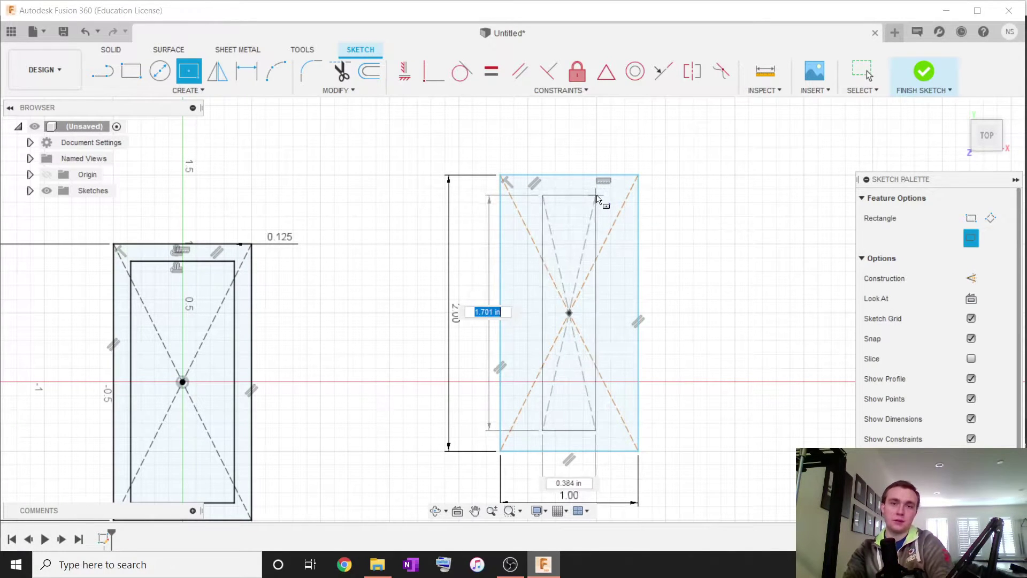
left_click(625, 207)
Step: Dimension the gap between the top edges of the second rectangle and its inner rectangle to 0.125 in
key("d")
left_click(583, 202)
left_click(584, 175)
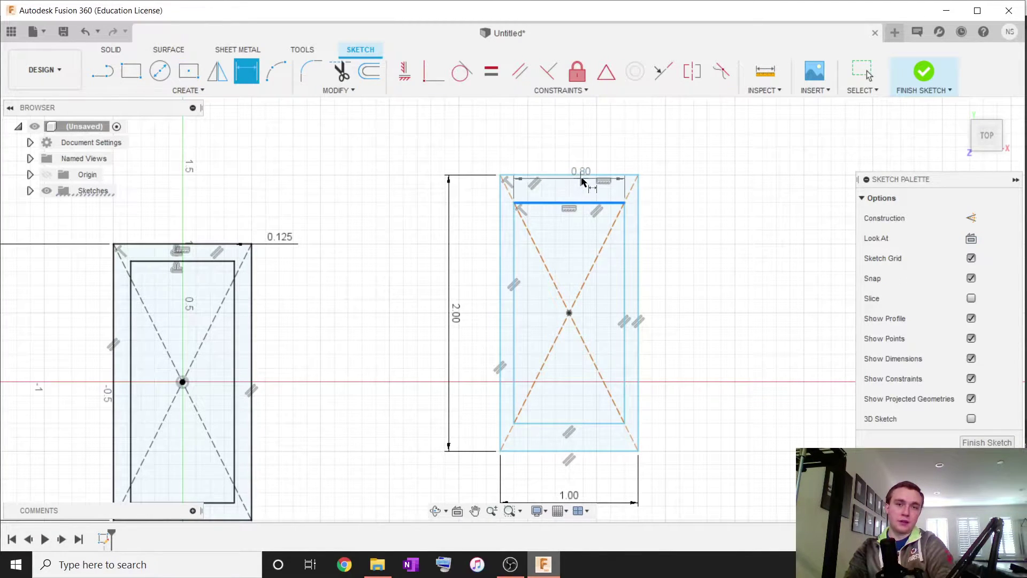
left_click(696, 188)
type(".125")
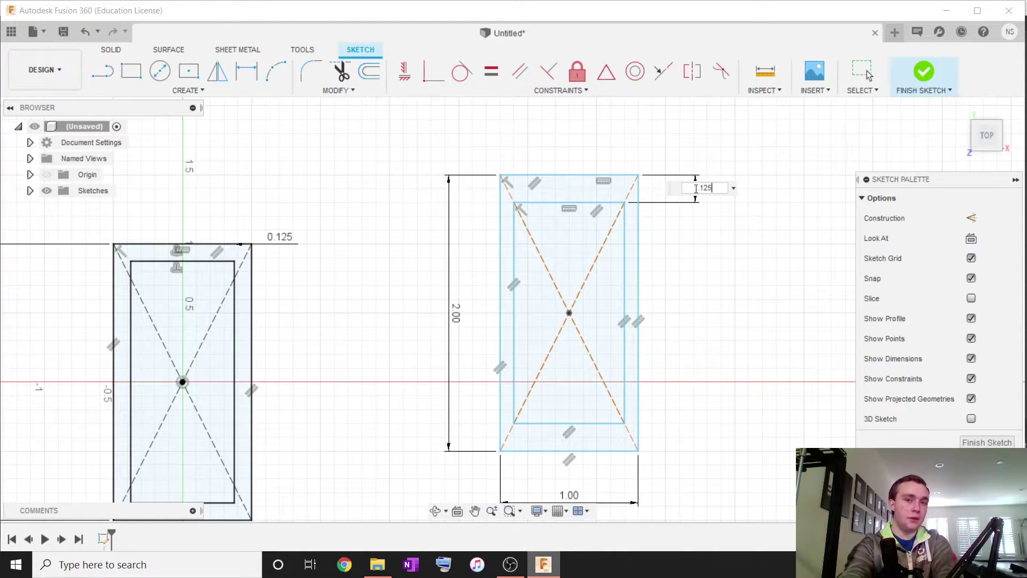
key("Return")
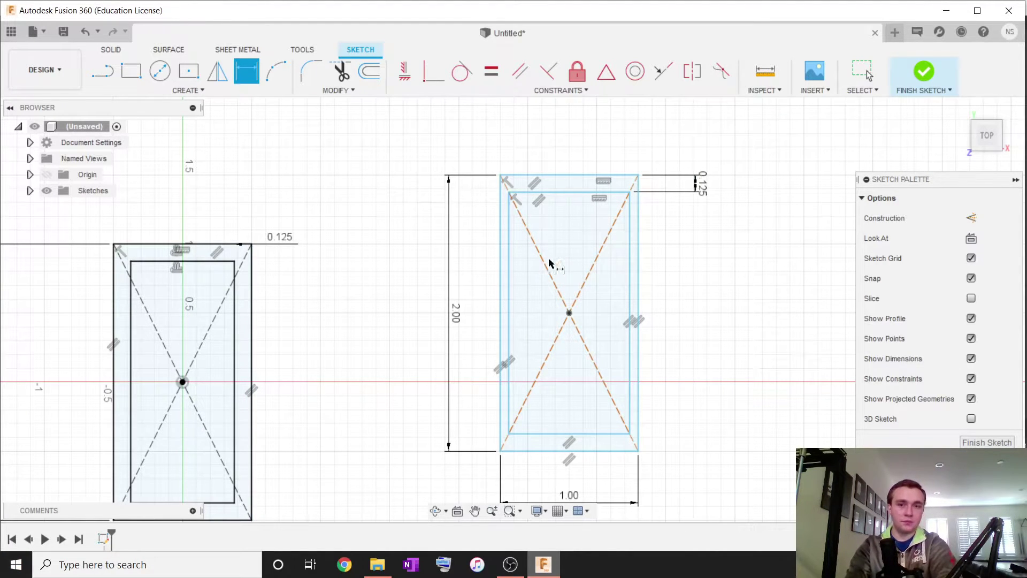
Step: Try to dimension the gap between the right edges of the second rectangle and its inner rectangle
scroll(654, 190, "up", 1)
left_click(627, 220)
left_click(637, 231)
left_click(693, 235)
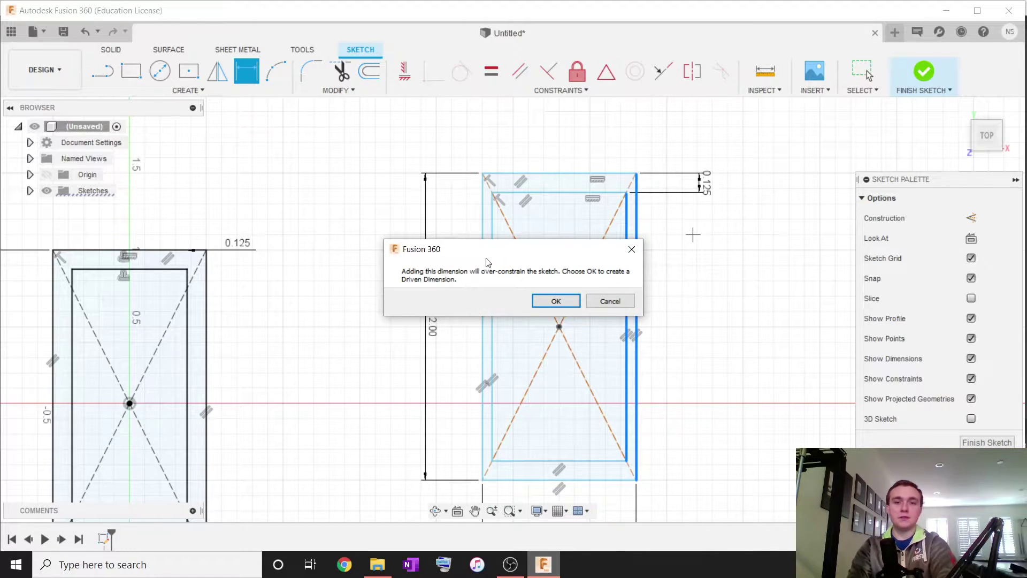
left_click(610, 301)
key("Escape")
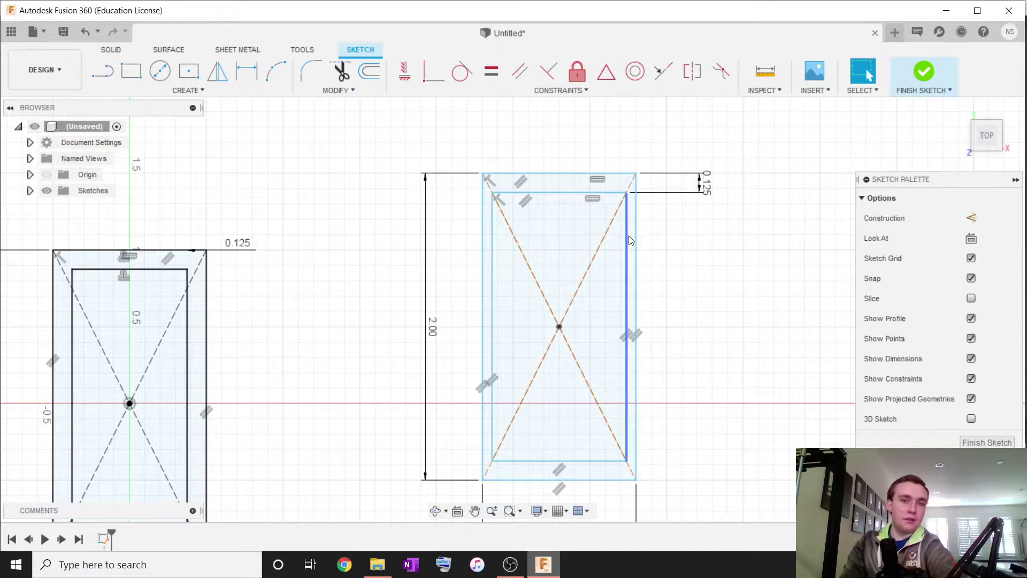
Step: Examine how the inner rectangle's corner relates to the outer rectangle's diagonal, and compare the side gap with the top gap
scroll(630, 214, "up", 3)
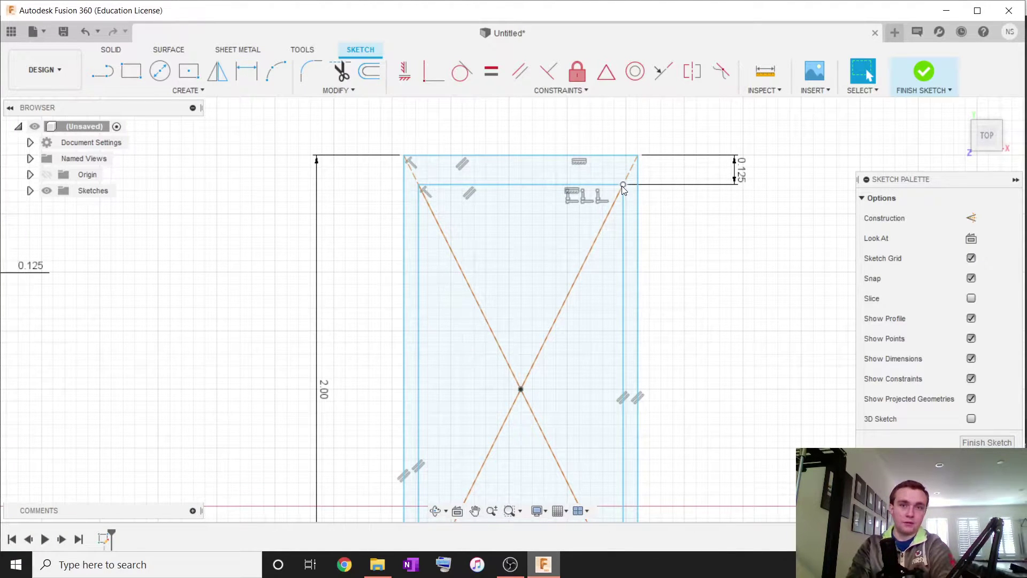
left_click(624, 187)
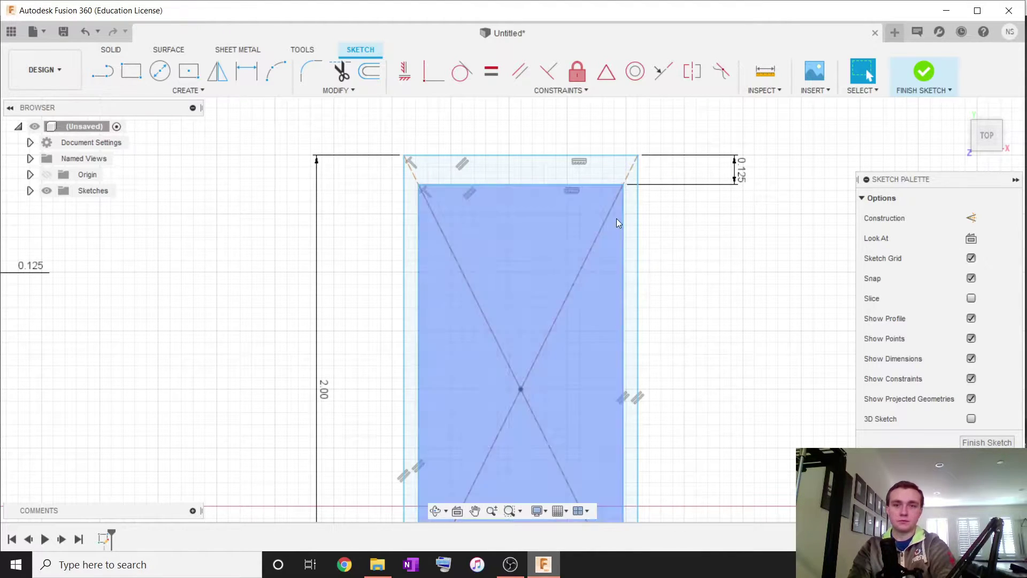
scroll(616, 218, "down", 3)
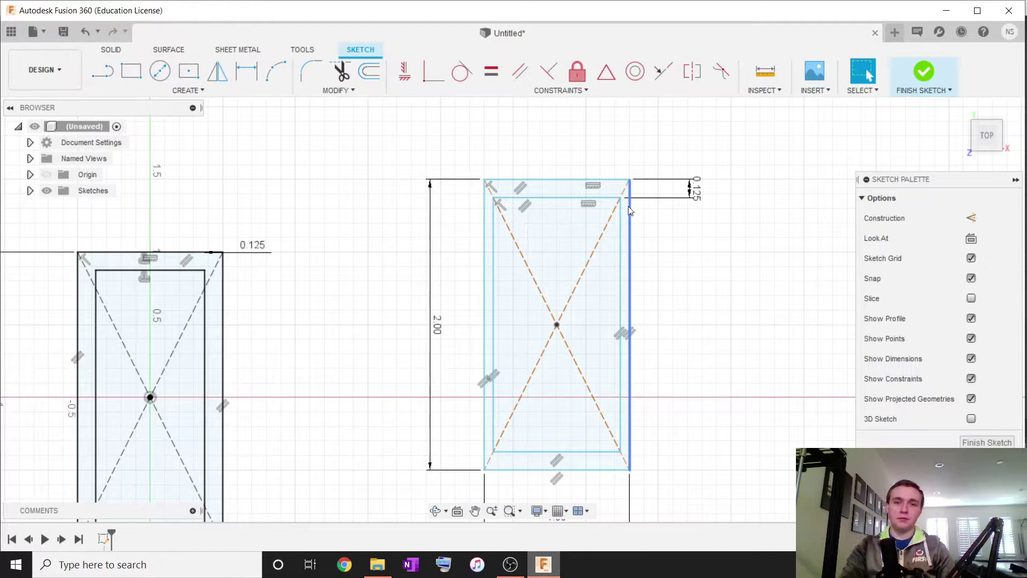
scroll(626, 206, "up", 3)
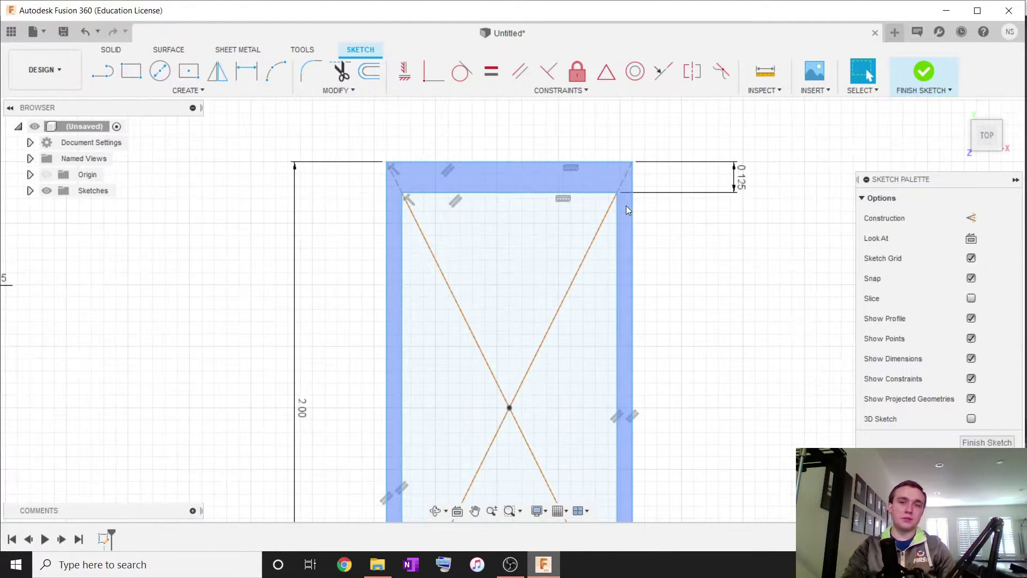
scroll(634, 268, "down", 5)
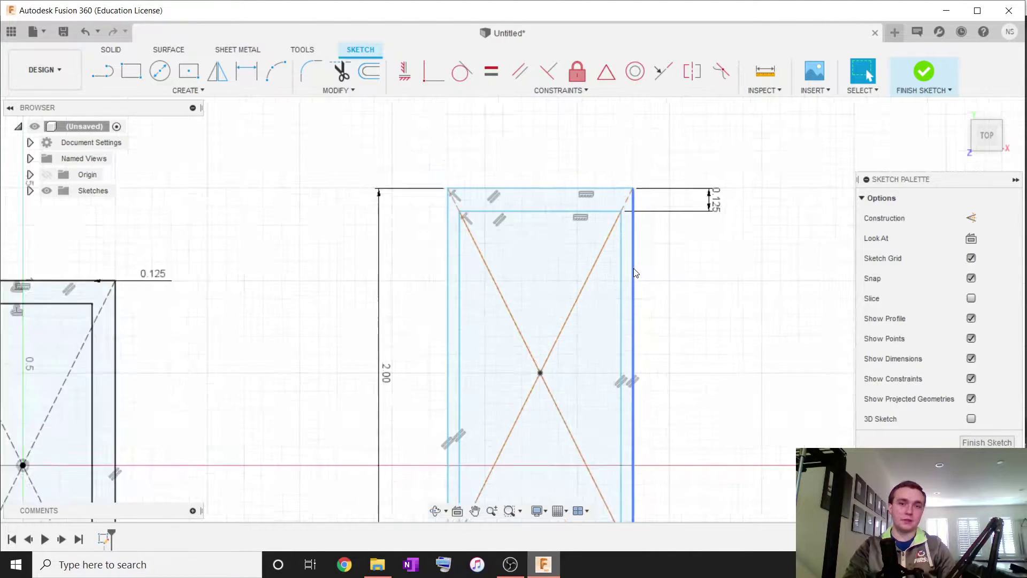
scroll(619, 235, "up", 1)
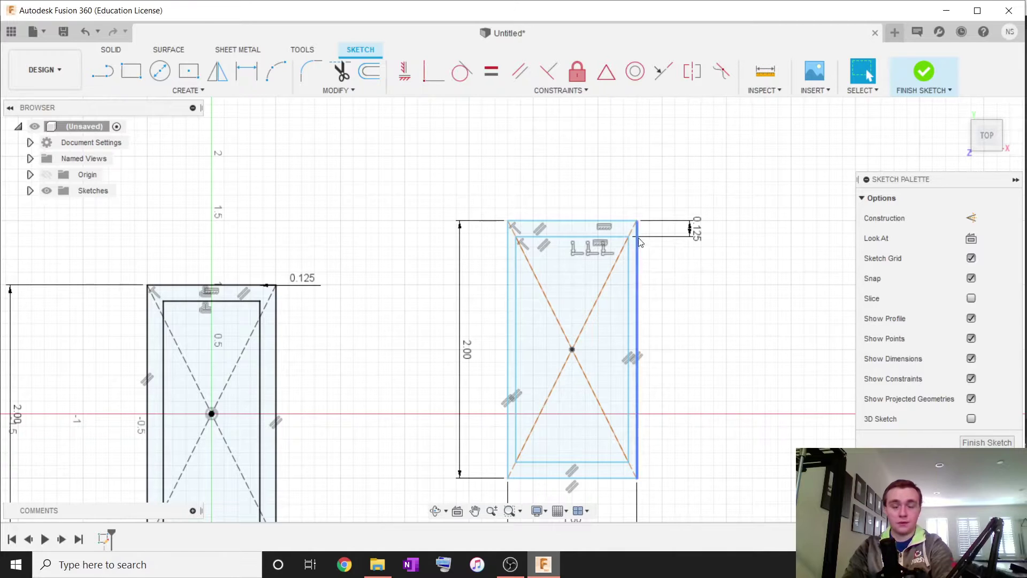
scroll(665, 317, "down", 3)
middle_click_drag(670, 338, 659, 326)
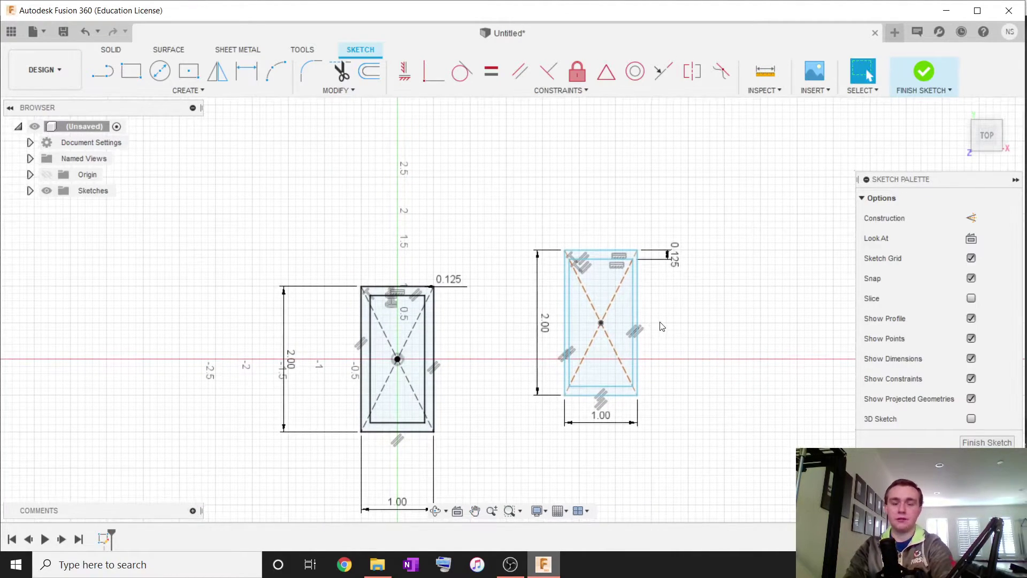
Step: Delete the second tube profile, including both of its rectangles and their dimensions
scroll(625, 273, "up", 2)
scroll(605, 318, "down", 3)
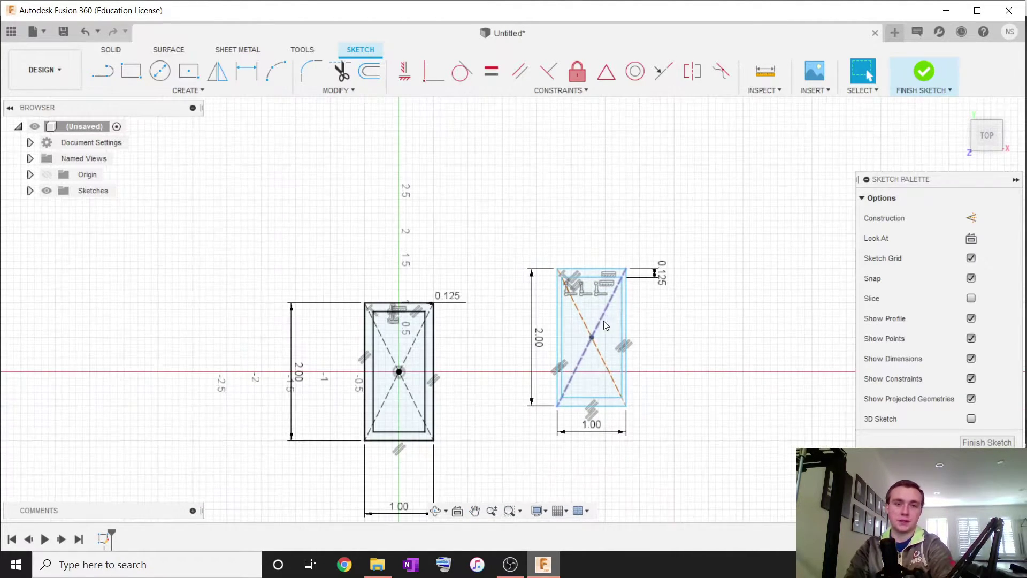
left_click_drag(503, 436, 694, 252)
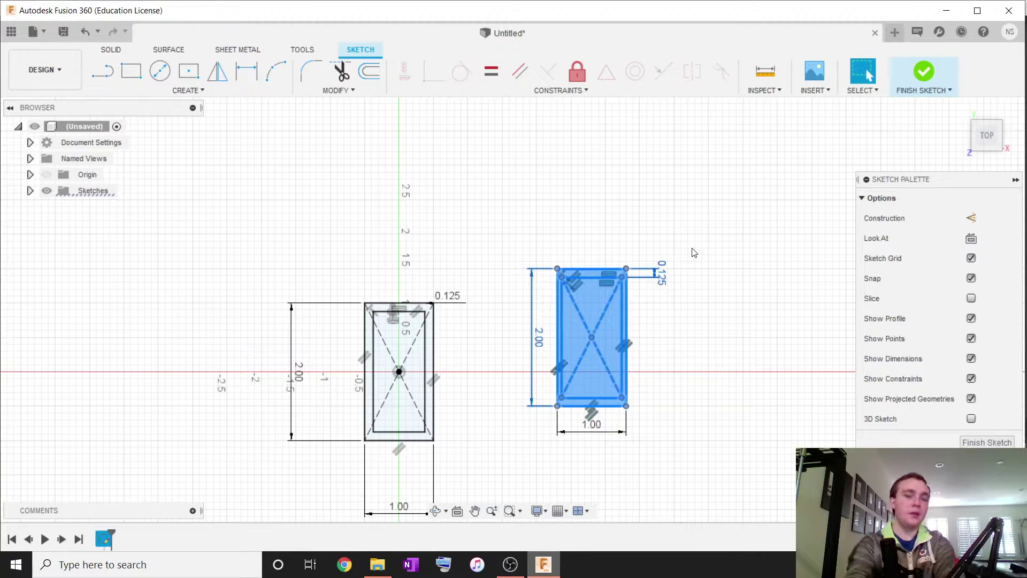
key("Delete")
Step: Extrude the wall profile between the remaining outer and inner rectangles 6 in
scroll(577, 337, "down", 1)
scroll(458, 354, "up", 4)
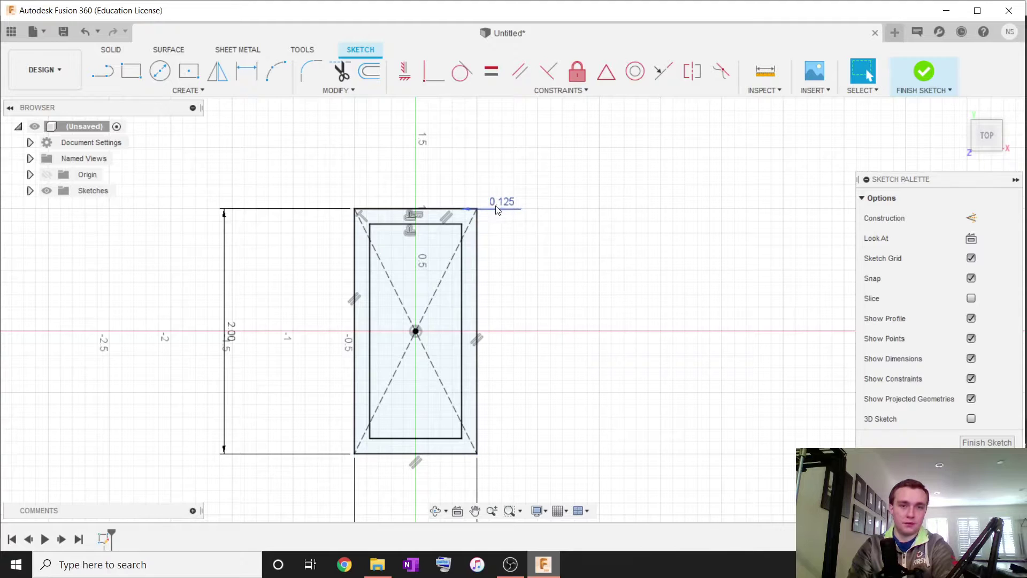
left_click(124, 50)
left_click(142, 65)
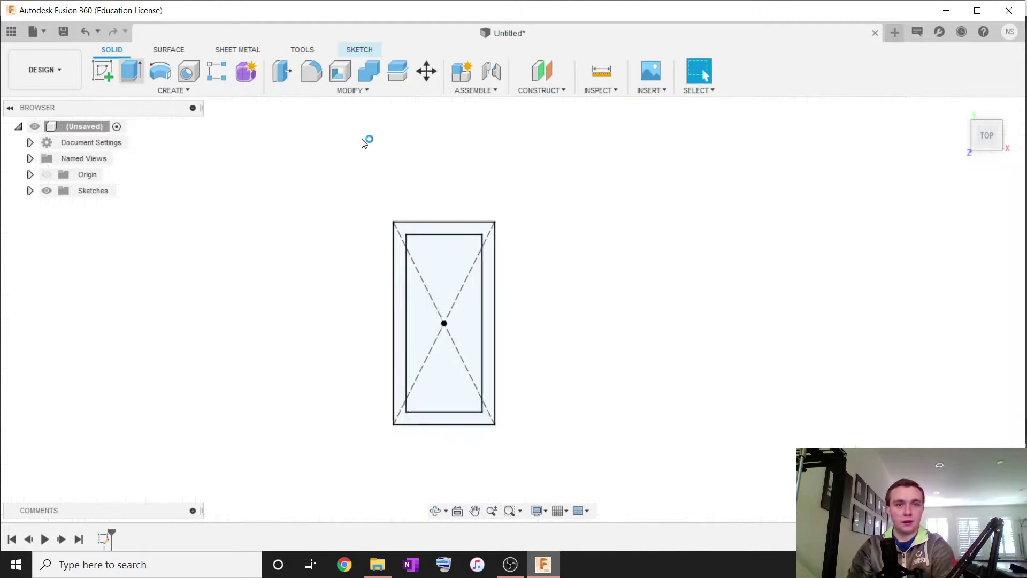
left_click(501, 255)
type("6")
key("Return")
Step: Start a new sketch on the tube's 2 in wide side face
scroll(453, 262, "down", 2)
middle_click_drag(453, 262, 587, 261, "shift")
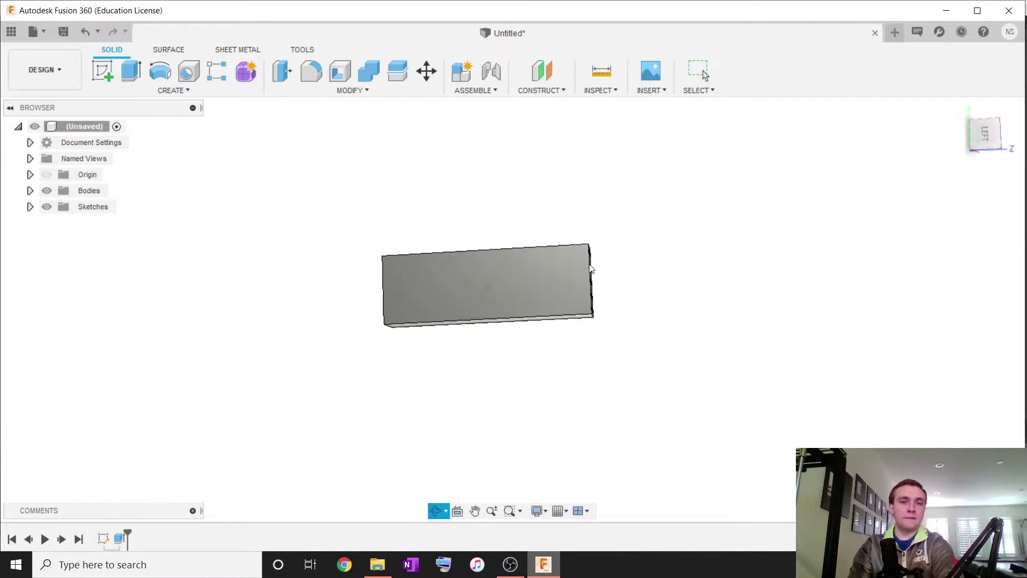
scroll(551, 278, "up", 2)
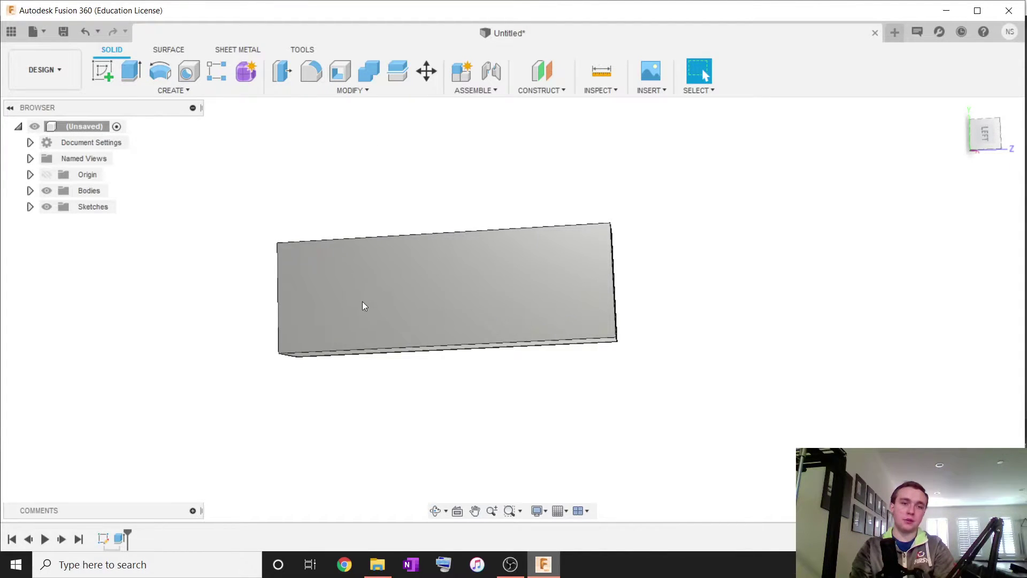
left_click(523, 285)
left_click(105, 74)
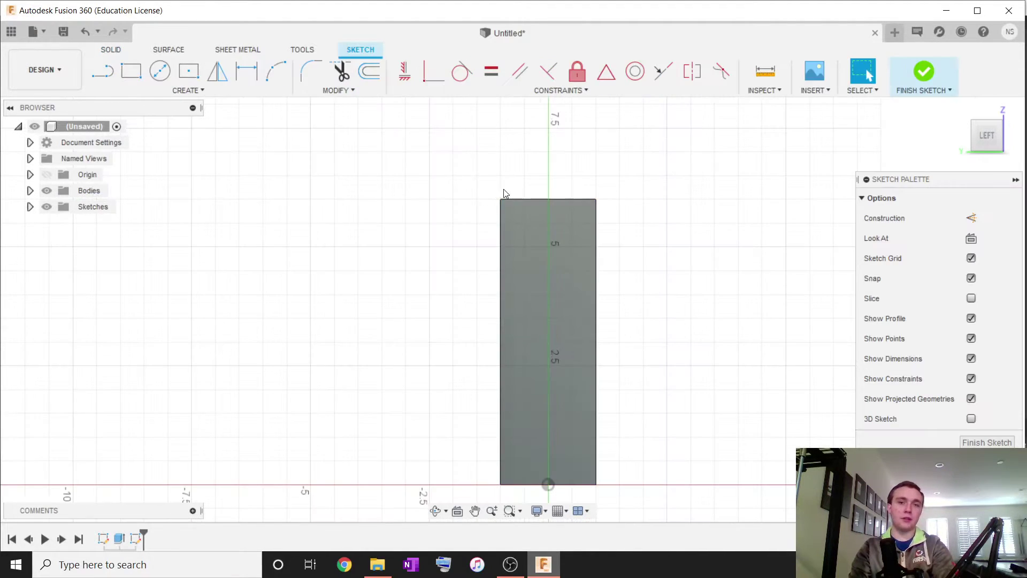
Step: Draw a 0.20 in diameter circle near the upper end of the tube face, slightly left of its centerline
scroll(499, 292, "down", 2)
middle_click_drag(541, 307, 502, 286)
scroll(514, 283, "up", 3)
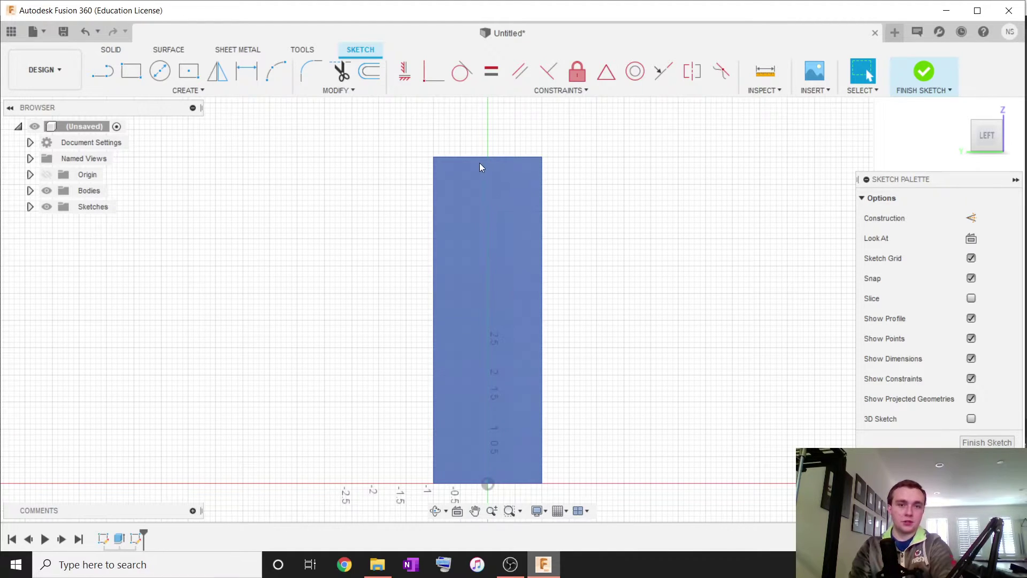
left_click(471, 205)
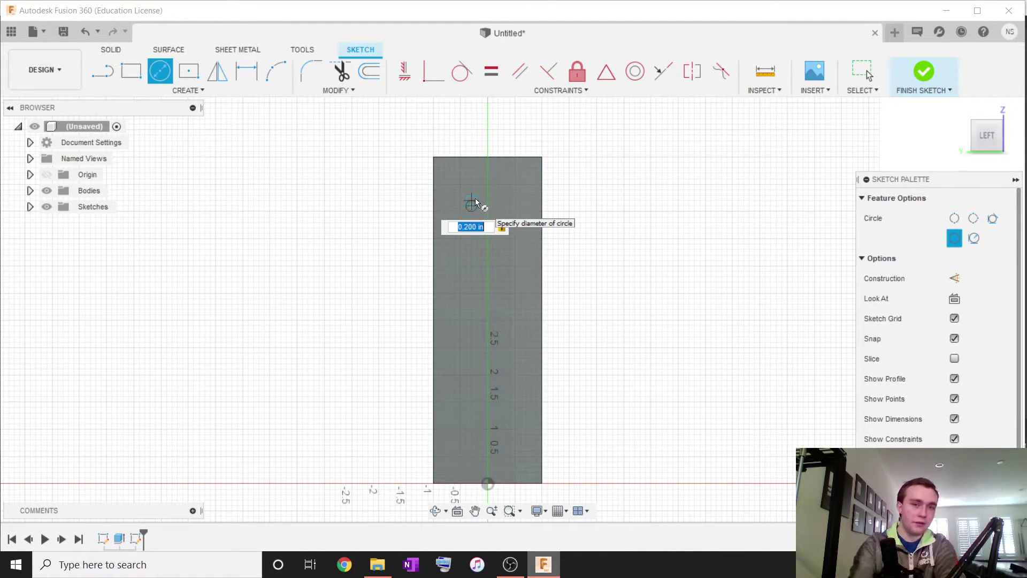
key("Return")
key("Escape")
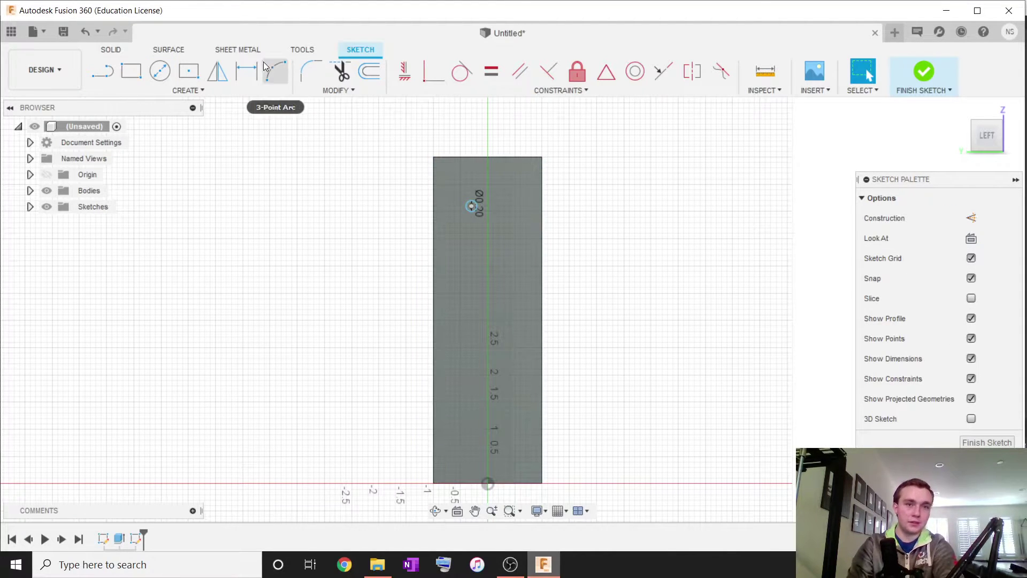
Step: Dimension the circle's center 1 in from the face's right edge
left_click(247, 71)
left_click(471, 207)
left_click(542, 205)
left_click(587, 236)
type("1")
key("Return")
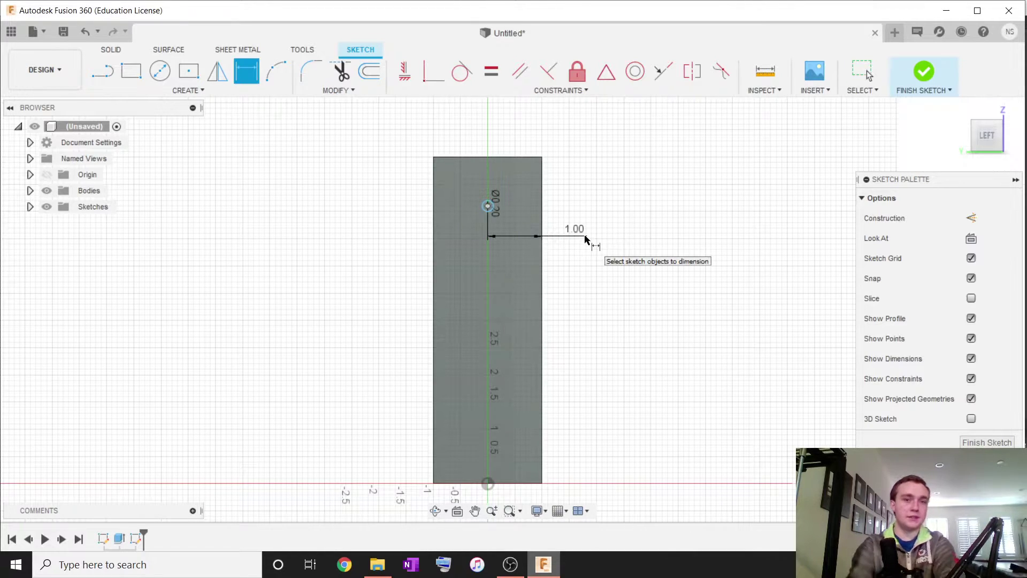
scroll(575, 230, "up", 2)
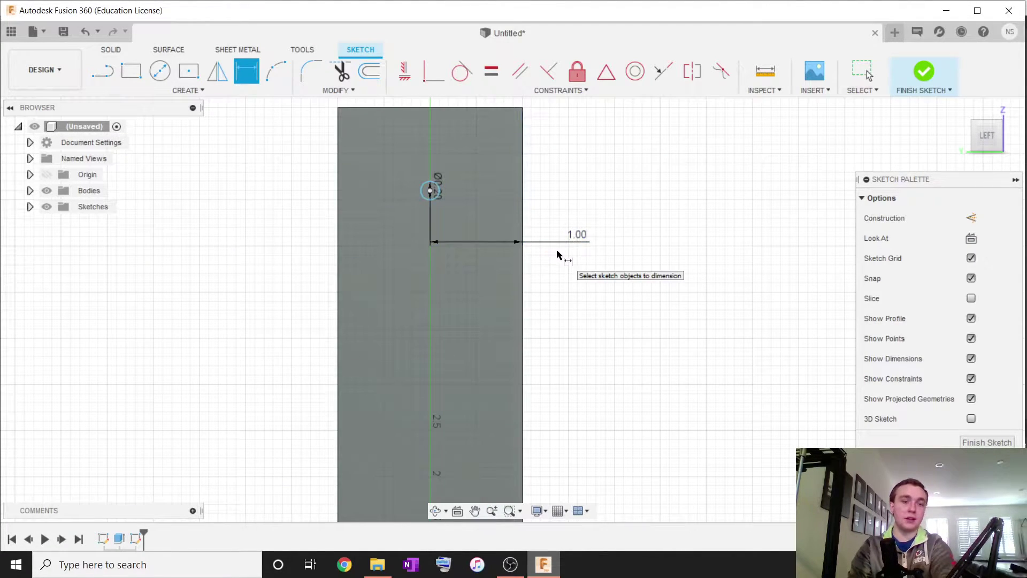
Step: Undo the circle and its edge dimension
key("Escape")
key("ctrl+z")
key("ctrl+z")
key("ctrl+z")
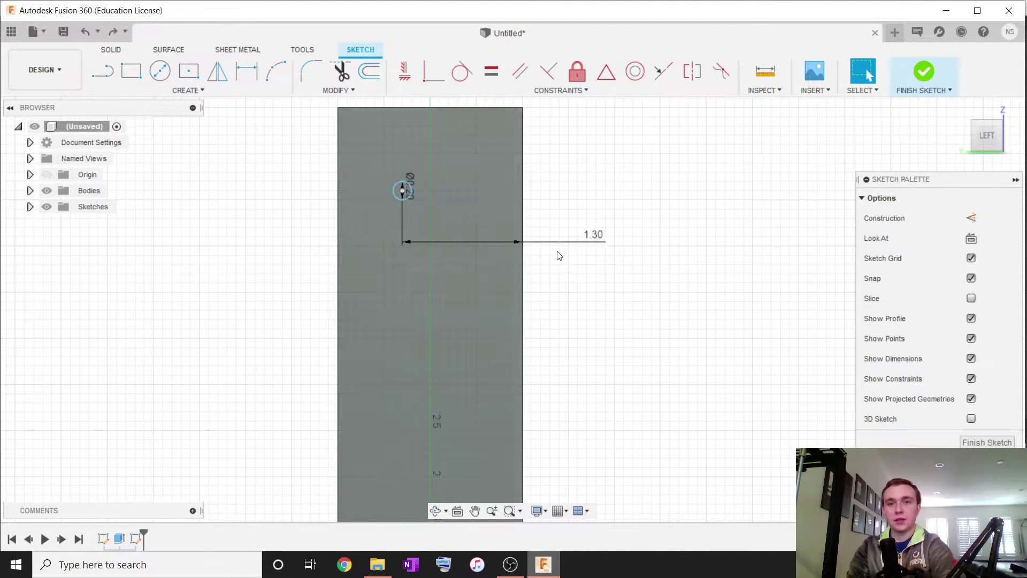
scroll(551, 262, "down", 3)
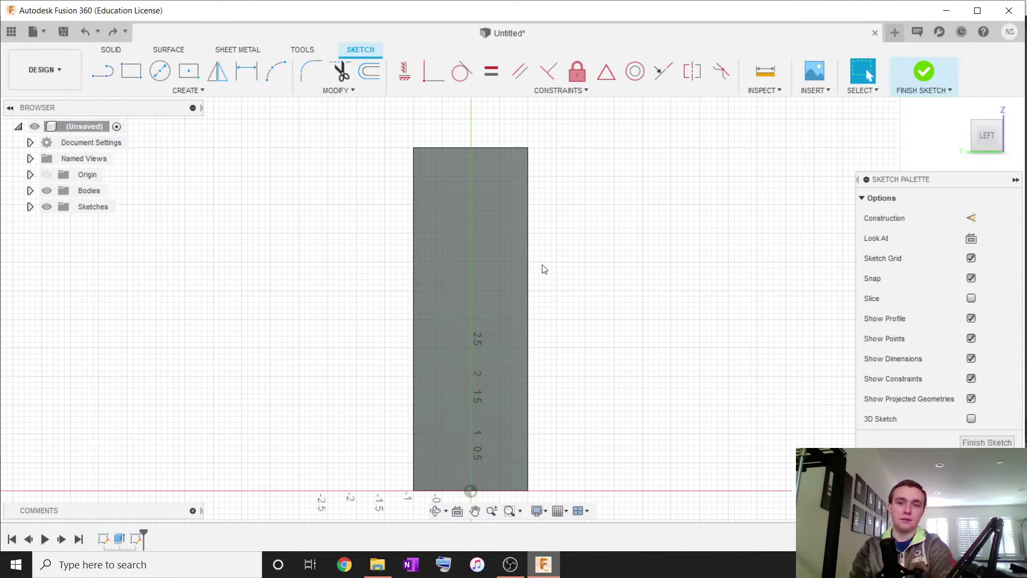
left_click(109, 74)
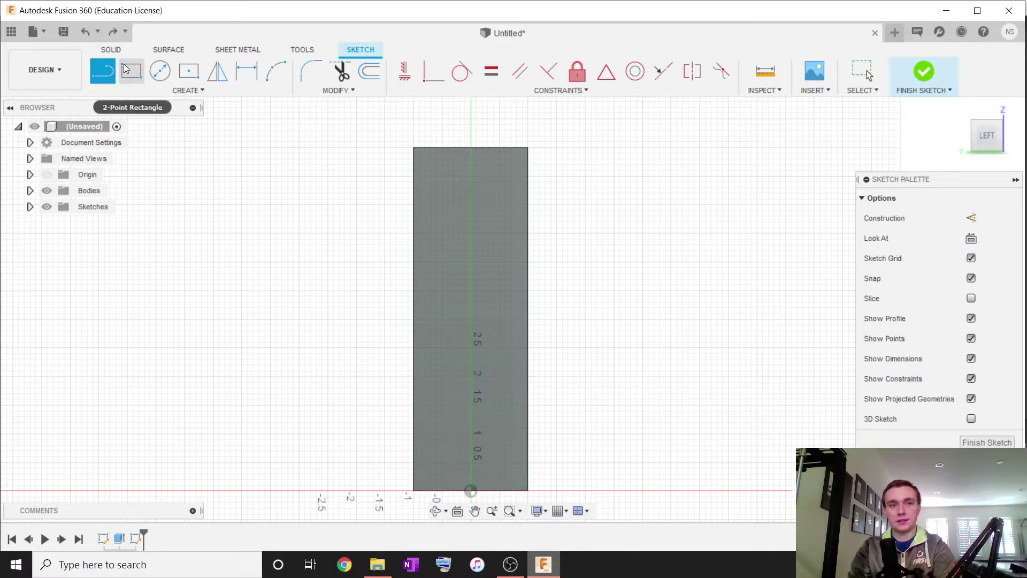
left_click(471, 490)
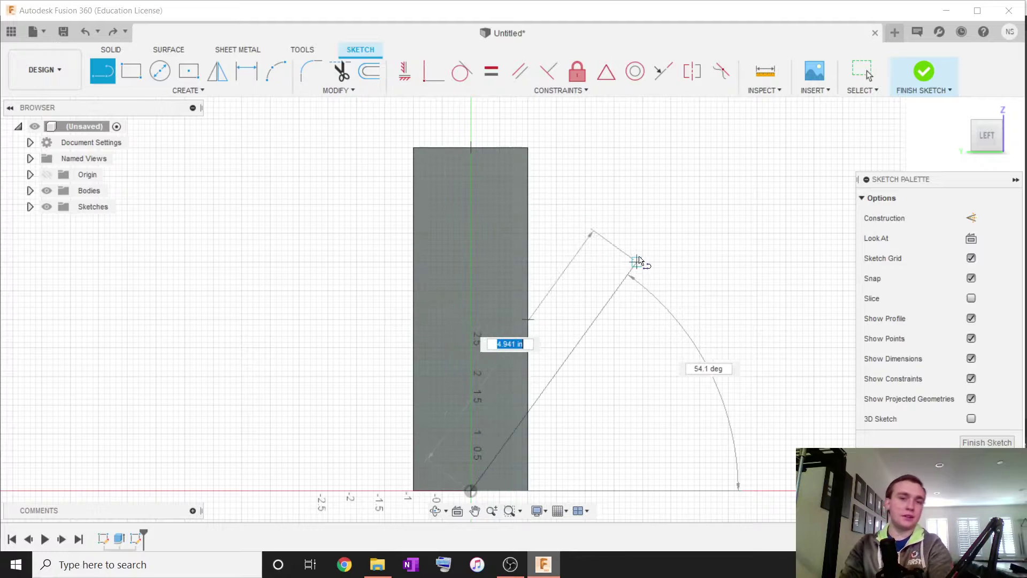
key("Escape")
Step: Turn on construction mode and draw a 6 in vertical construction line from the origin to the midpoint of the face's top edge
left_click(103, 70)
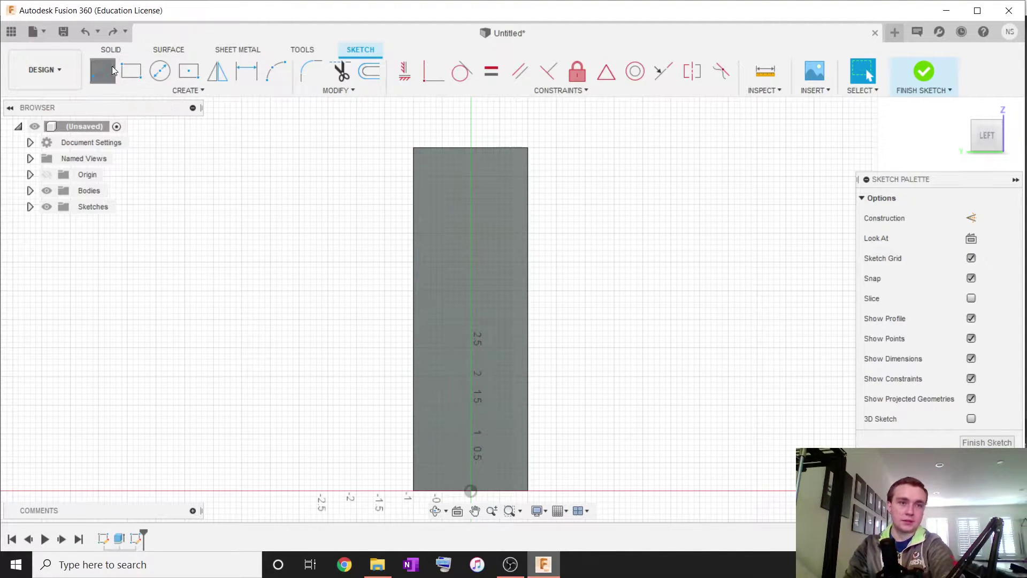
left_click(972, 219)
left_click(643, 222)
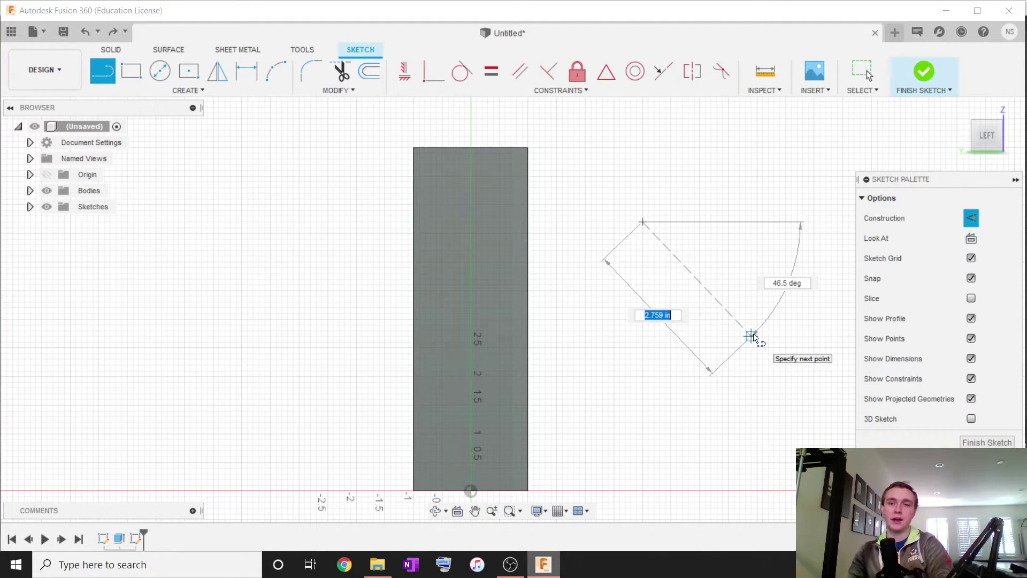
key("Escape")
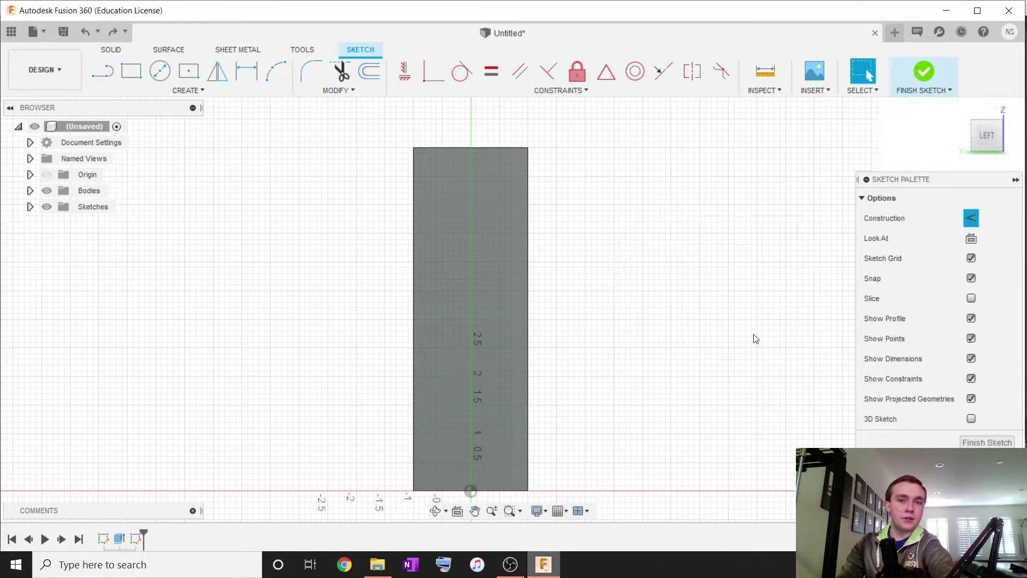
left_click(103, 71)
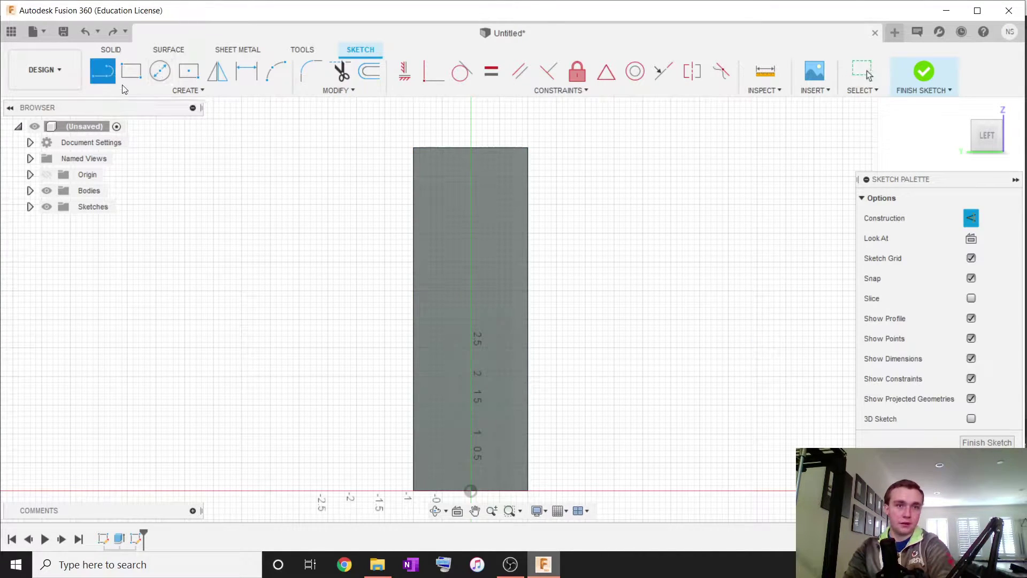
scroll(435, 284, "down", 3)
scroll(464, 409, "up", 2)
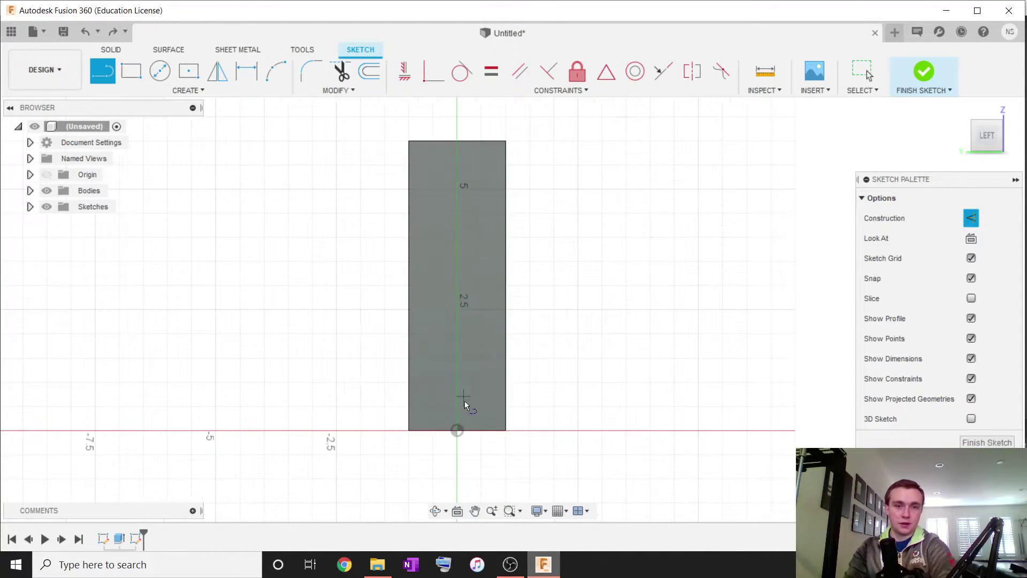
left_click(458, 432)
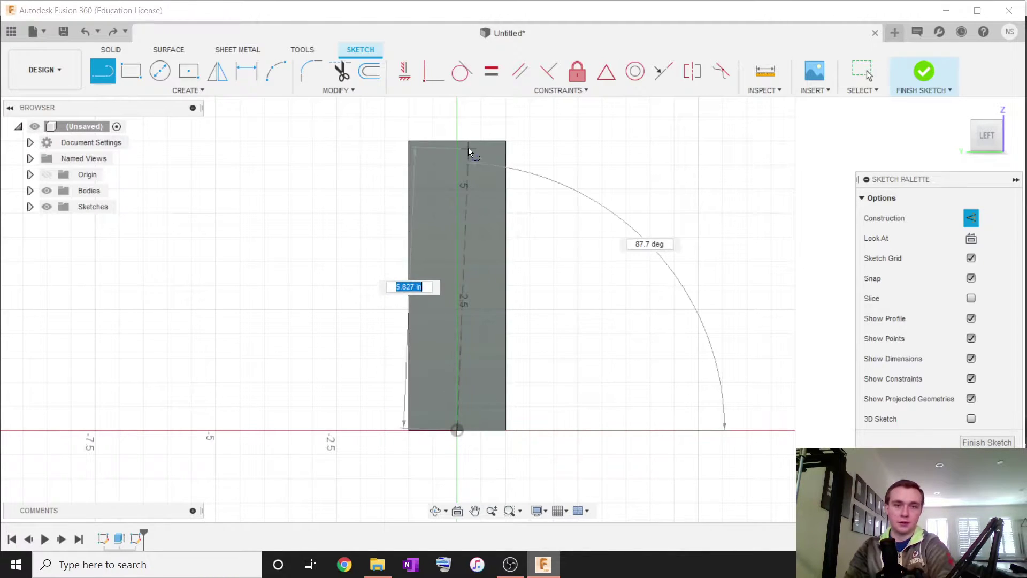
middle_click_drag(458, 142, 459, 159)
scroll(459, 160, "down", 1)
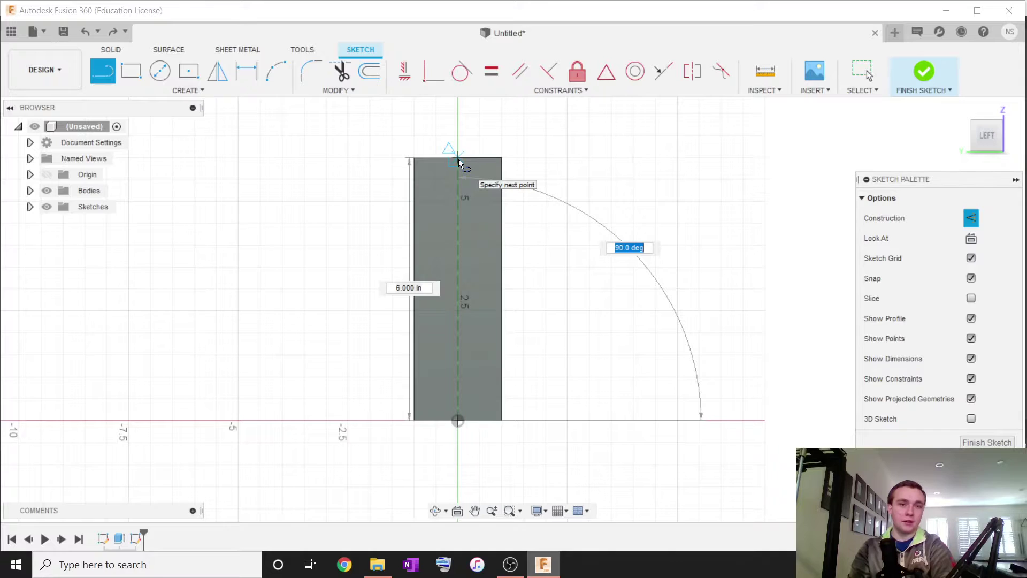
double_click(460, 163)
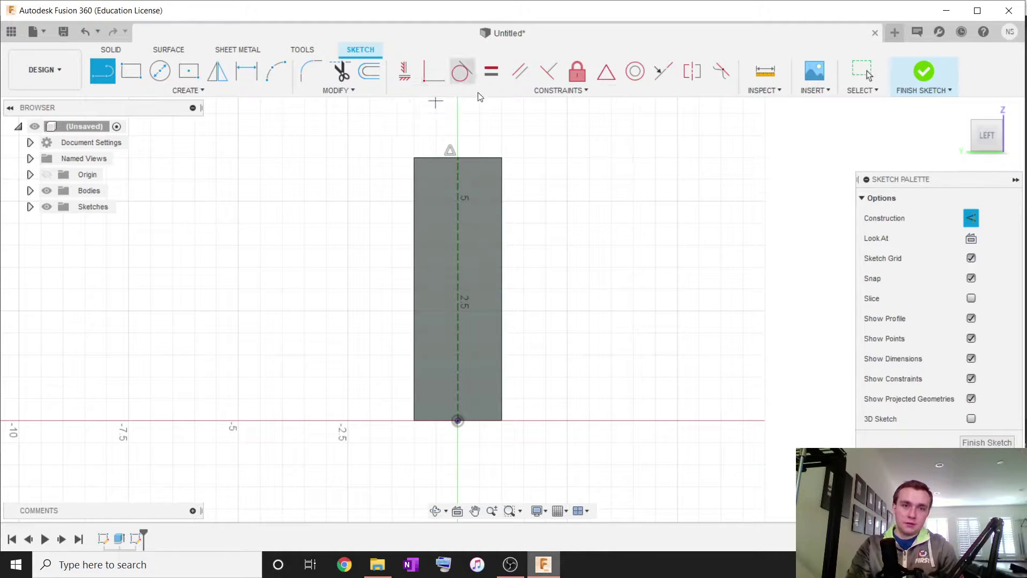
Step: Draw a loose construction line to the right of the tube face, sloping down and away from it
left_click(579, 171)
left_click(628, 255)
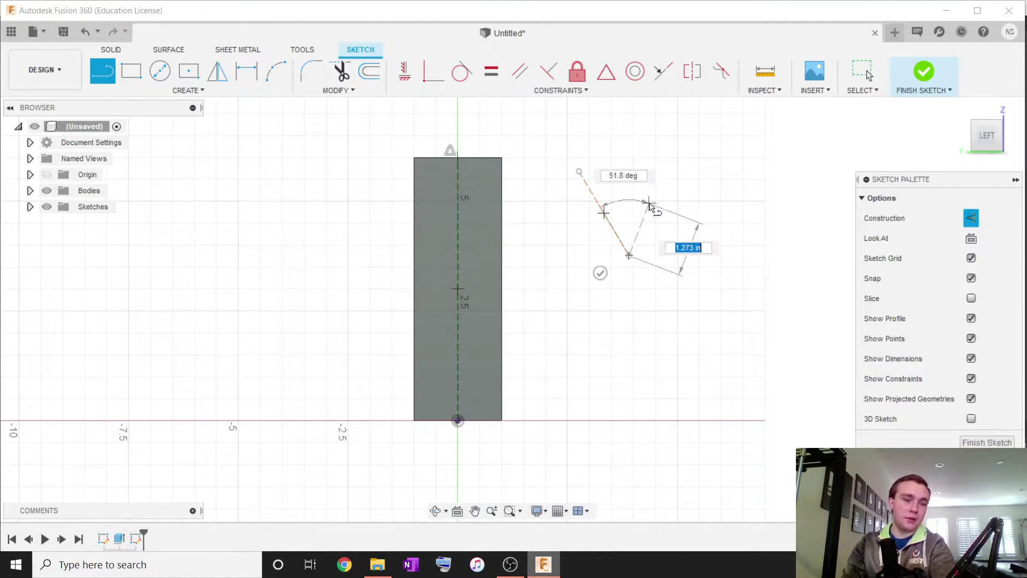
key("Escape")
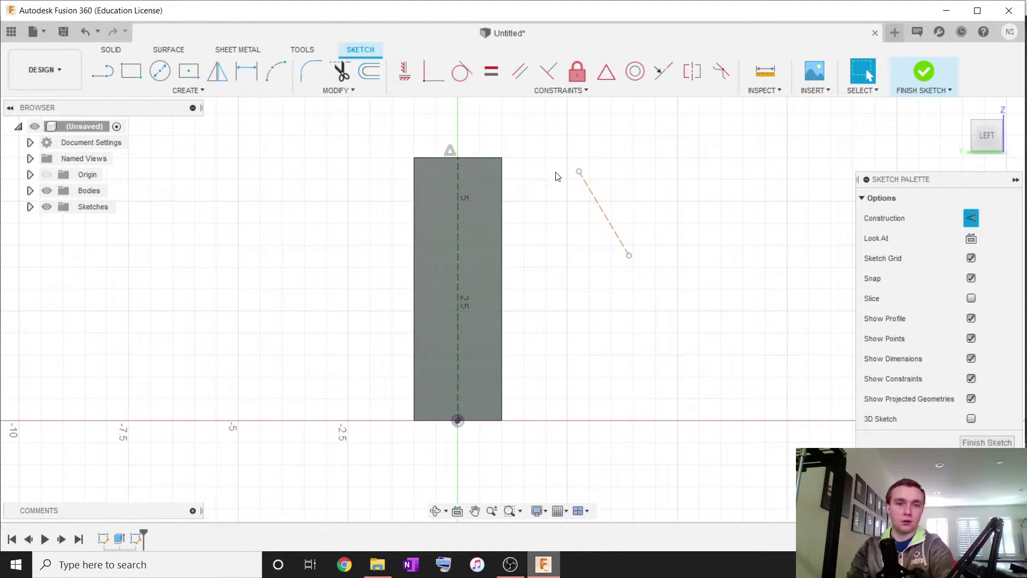
left_click(578, 173)
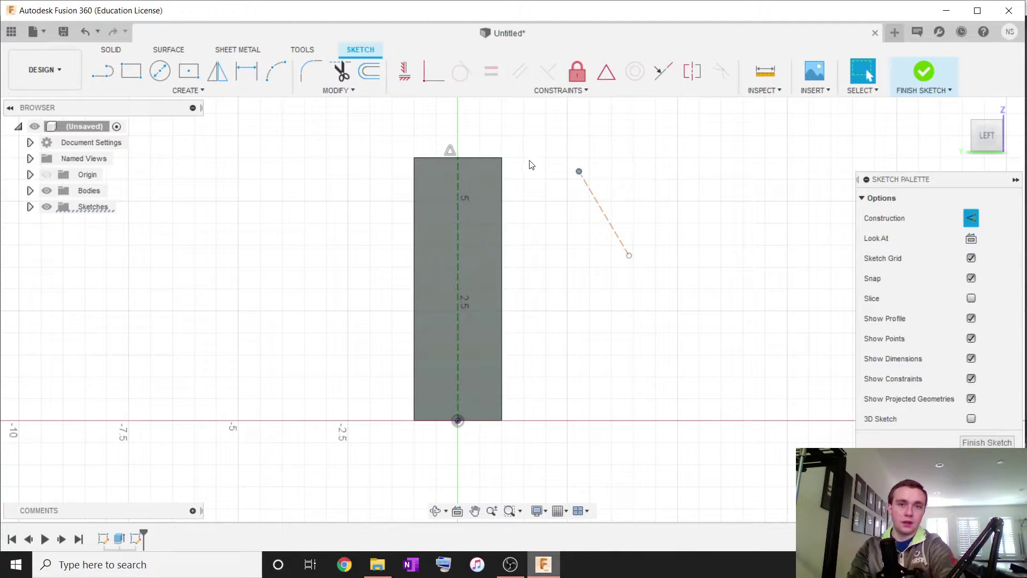
left_click(502, 158)
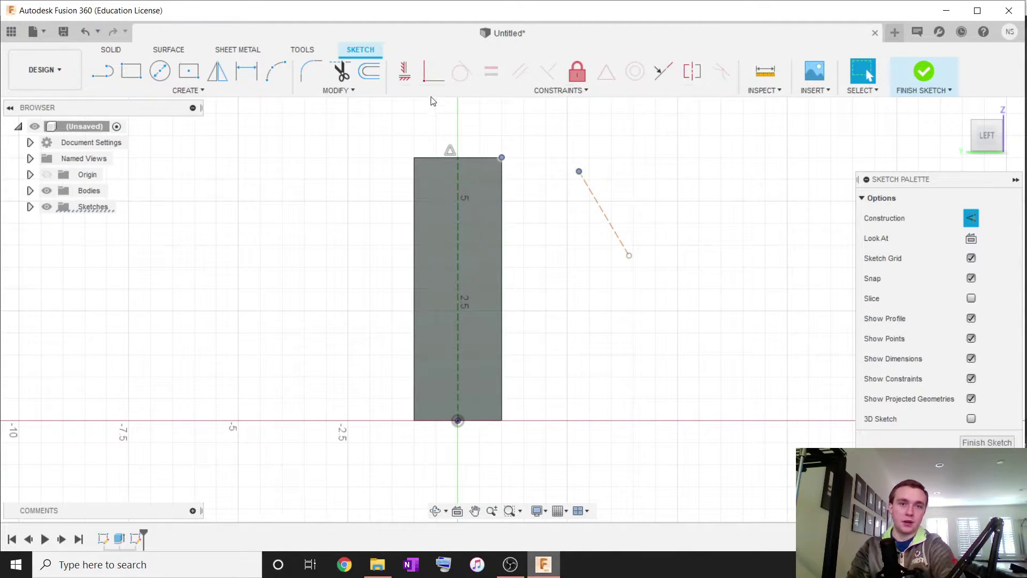
left_click(559, 139)
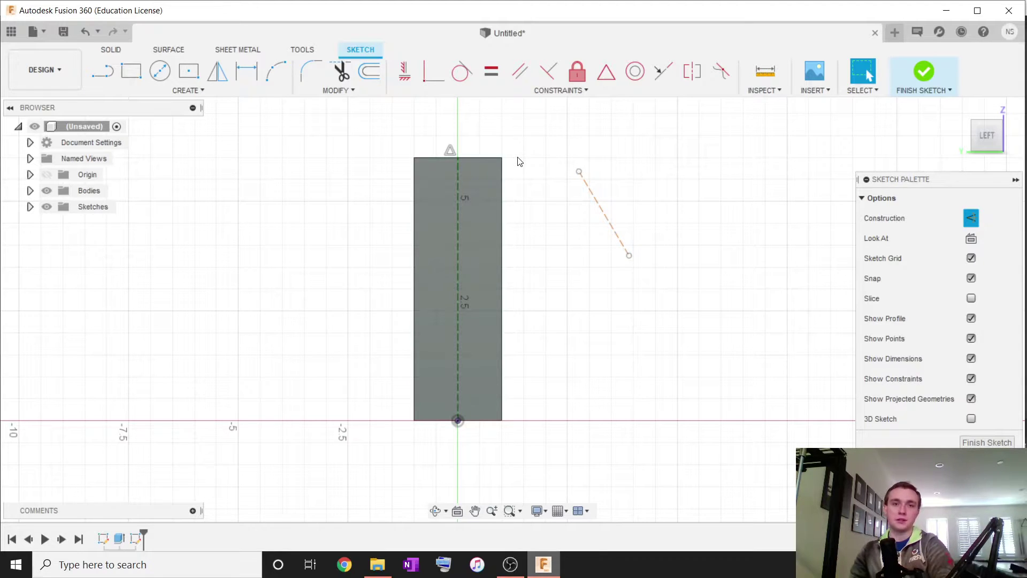
left_click(579, 172)
left_click(503, 188)
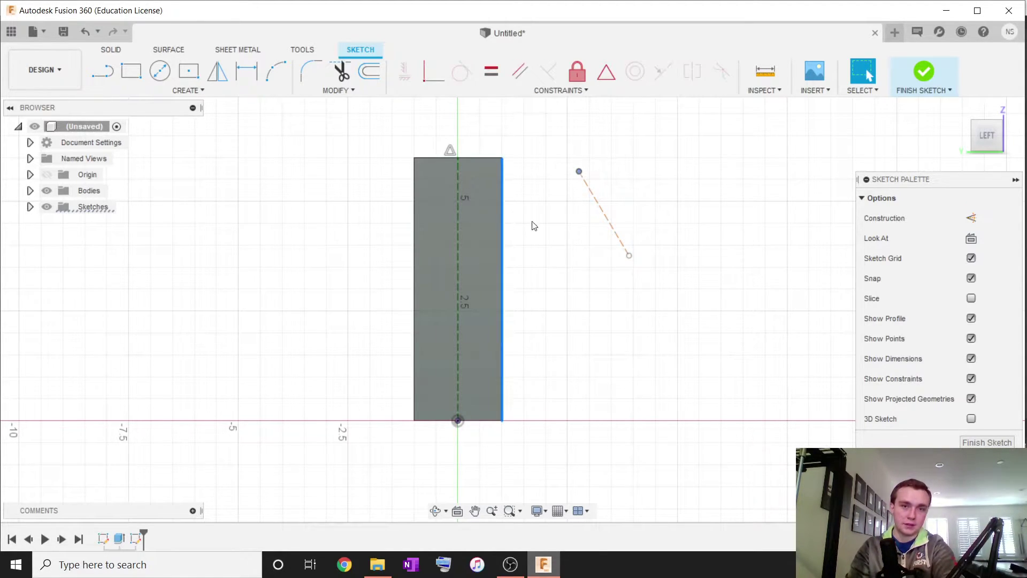
left_click(562, 269)
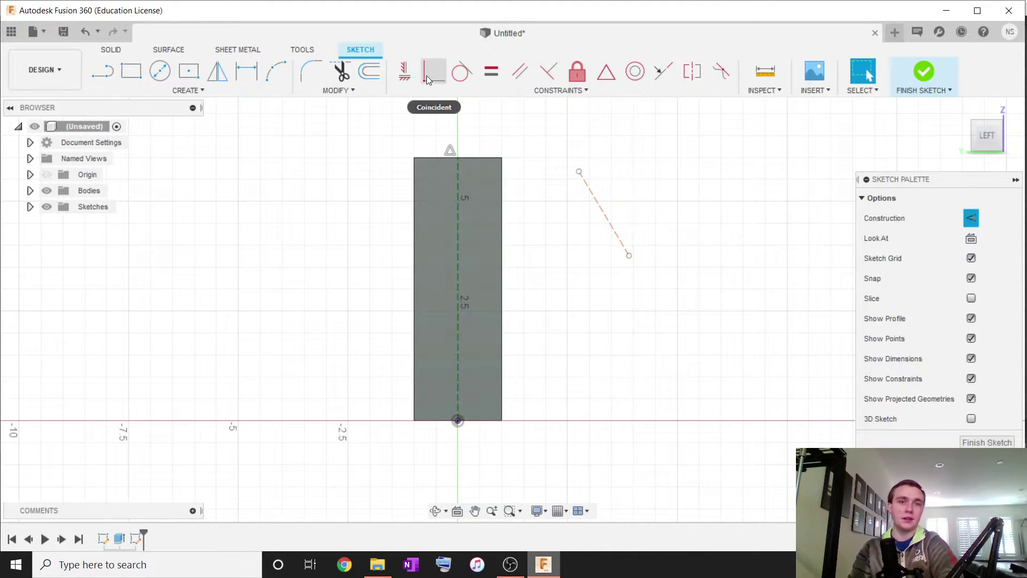
Step: Make the slanted construction line's upper endpoint coincident with the tube face's upper right corner
left_click(579, 172)
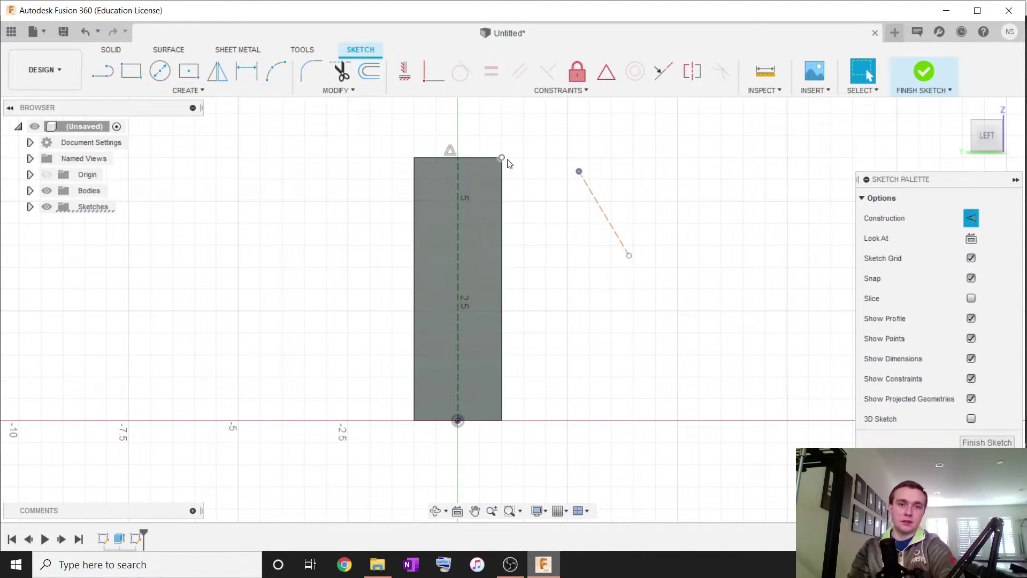
left_click(502, 158)
left_click(433, 72)
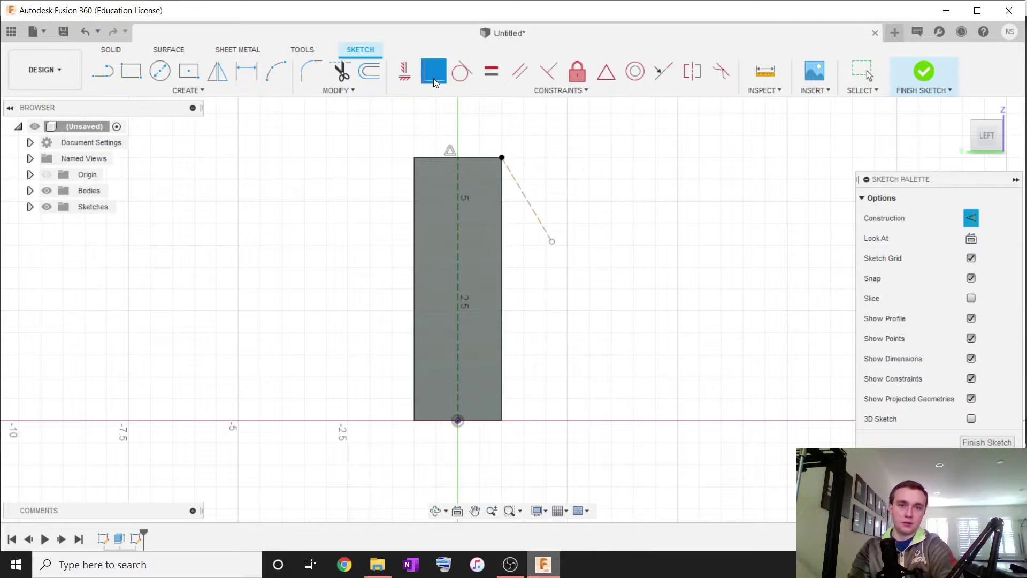
scroll(528, 196, "up", 1)
scroll(527, 196, "up", 4)
key("Escape")
left_click(478, 120)
left_click(591, 131)
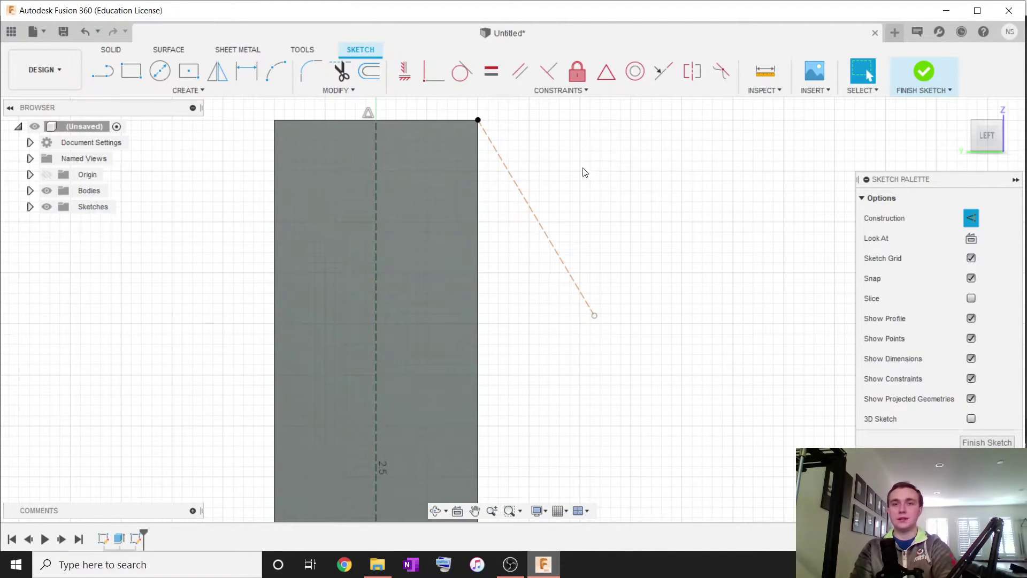
scroll(604, 238, "down", 2)
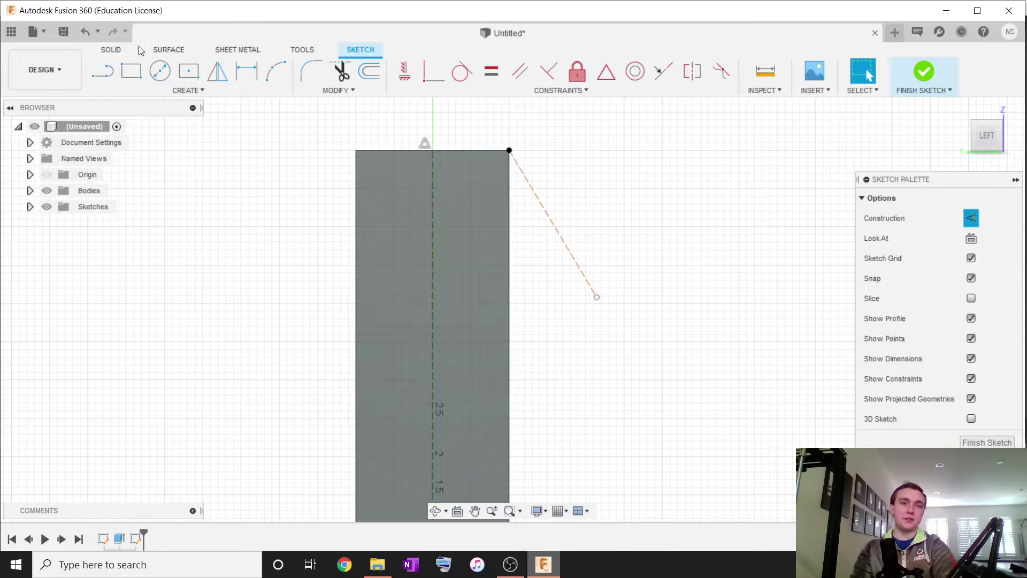
Step: Draw a loose construction circle to the right of the slanted construction line
left_click(153, 74)
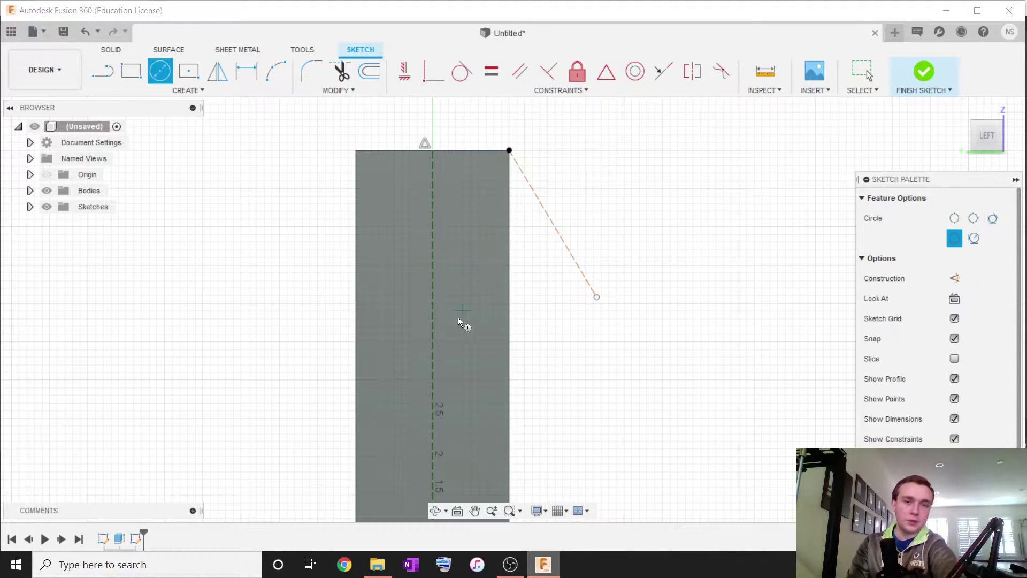
key("Escape")
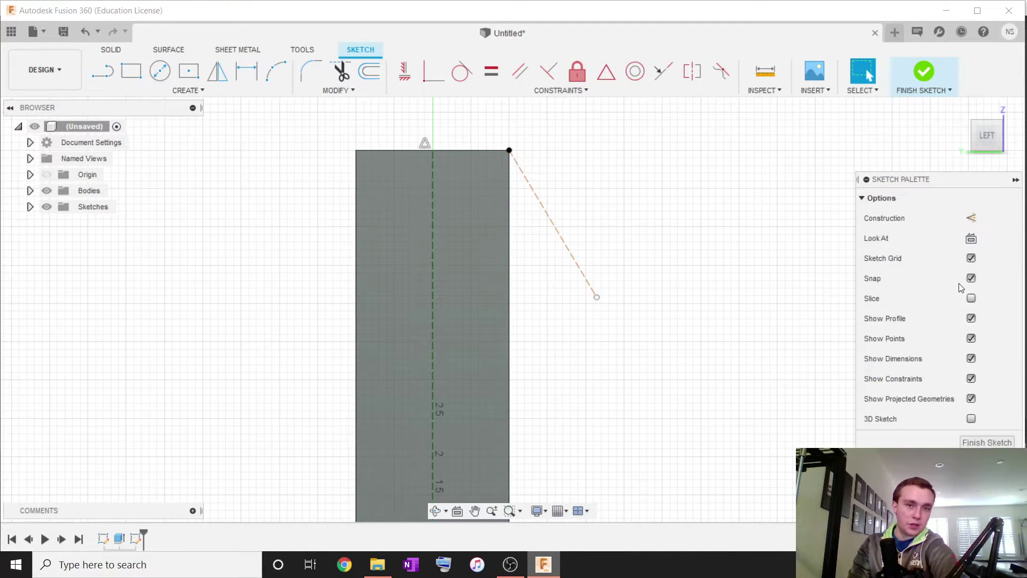
left_click(160, 70)
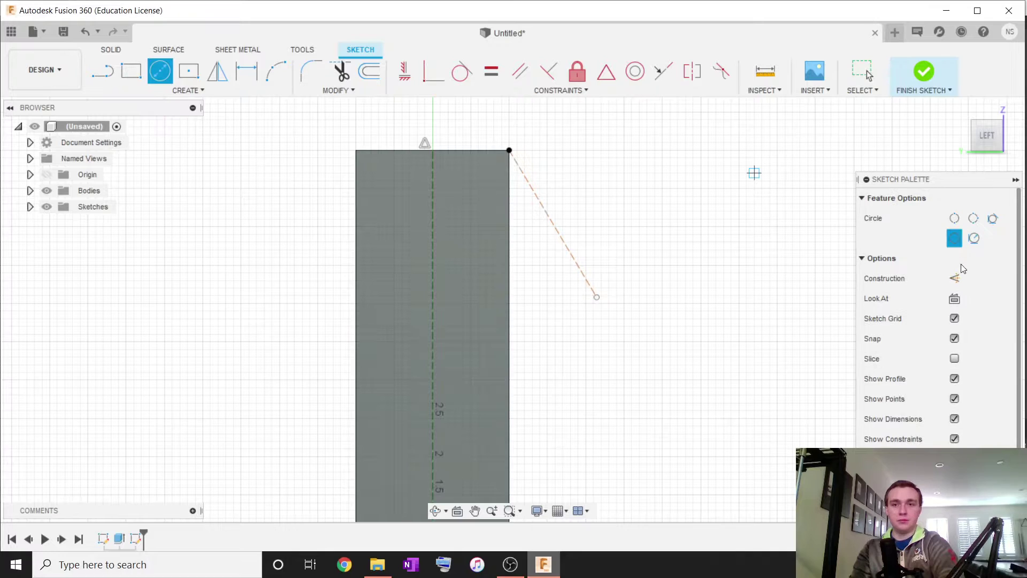
left_click(955, 278)
left_click(800, 295)
left_click(830, 250)
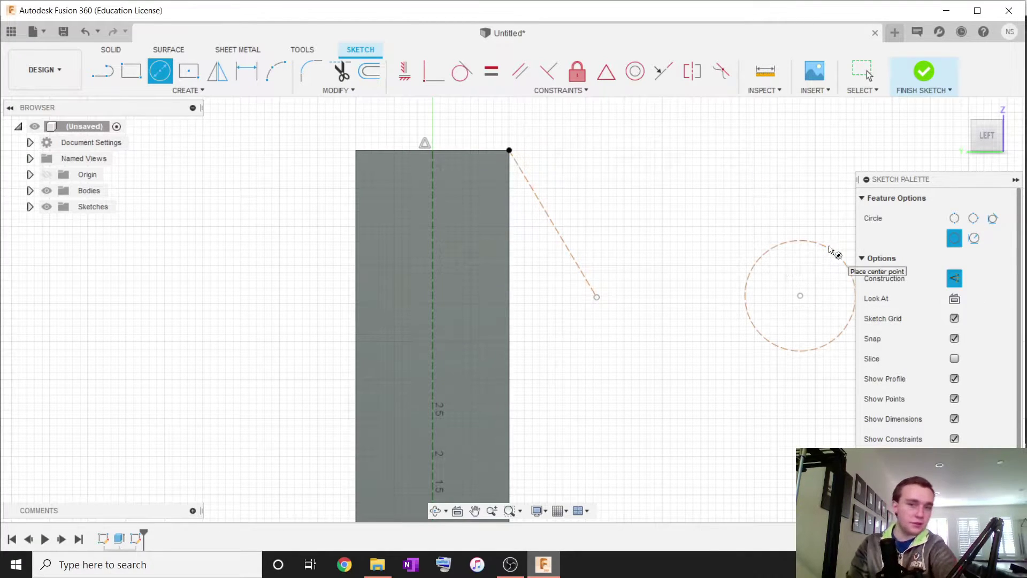
key("Escape")
Step: Convert the construction circle into regular sketch geometry
scroll(667, 227, "down", 1)
middle_click_drag(667, 228, 623, 231)
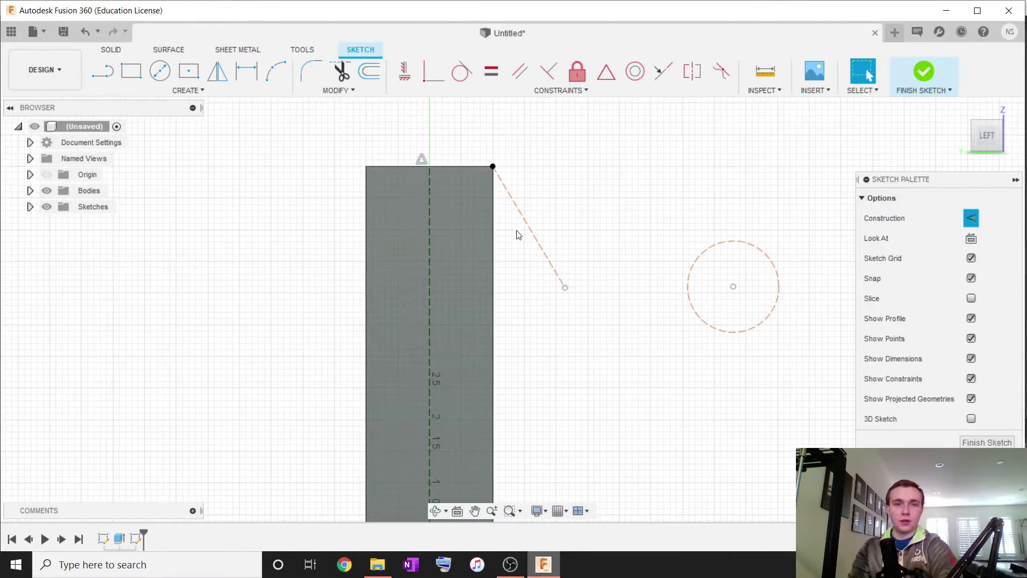
left_click(687, 286)
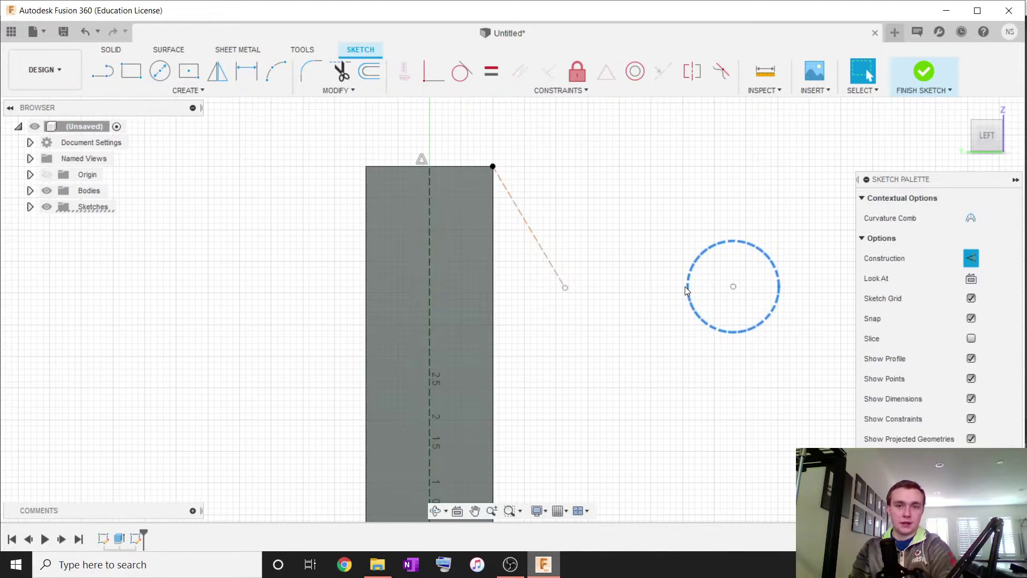
left_click(972, 258)
left_click(971, 219)
left_click(975, 217)
scroll(743, 321, "down", 4)
scroll(772, 348, "up", 3)
Step: Delete the loose circle to the right of the slanted construction line
left_click_drag(728, 357, 747, 359)
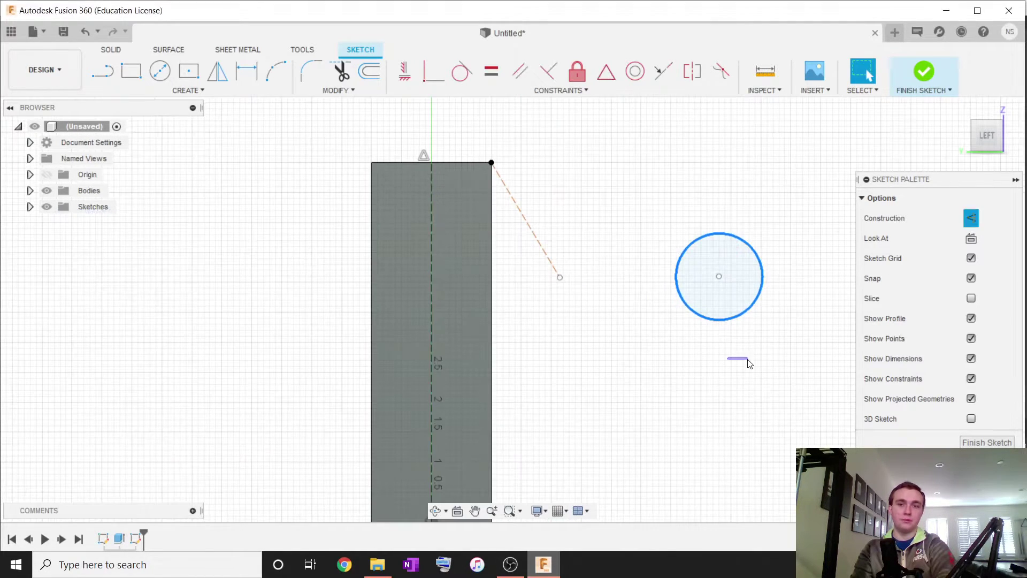
left_click_drag(637, 357, 773, 222)
key("Delete")
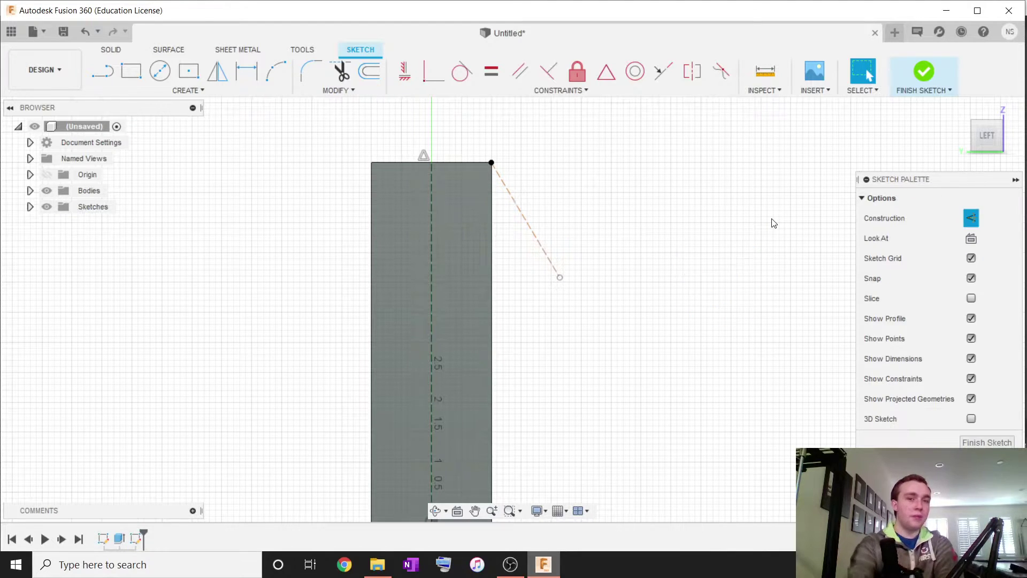
Step: Draw a regular circle 0.2 in in diameter to the right of the slanted construction line
left_click(150, 76)
left_click(689, 282)
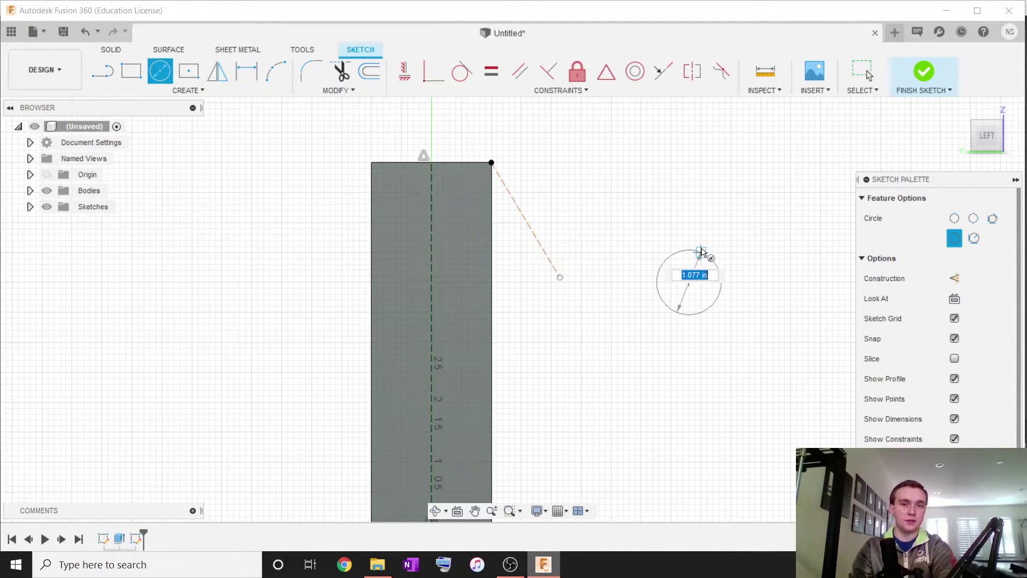
type(".2")
key("Return")
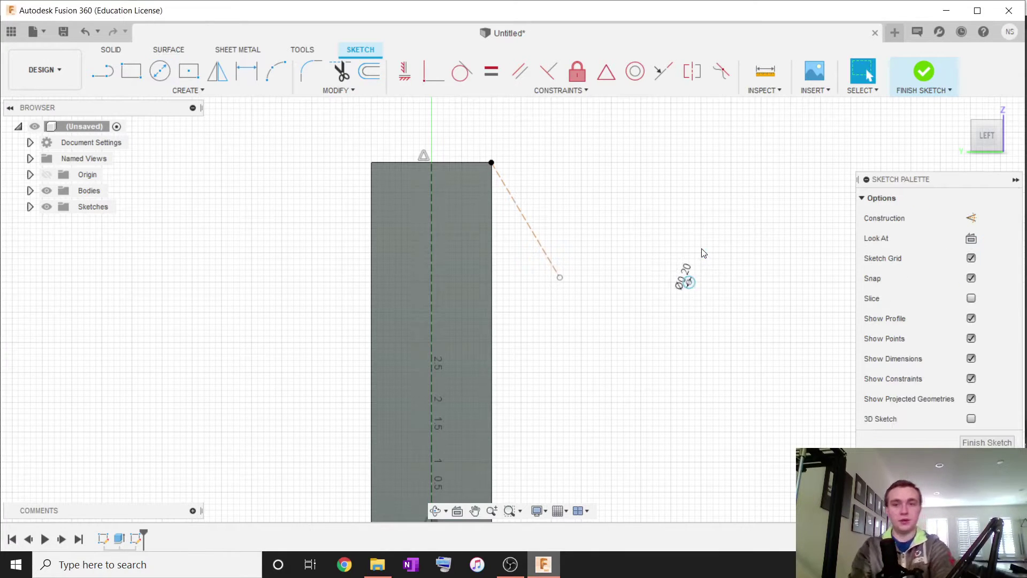
Step: Constrain the 0.2 in circle's center to the midpoint of the slanted construction line
scroll(685, 276, "up", 5)
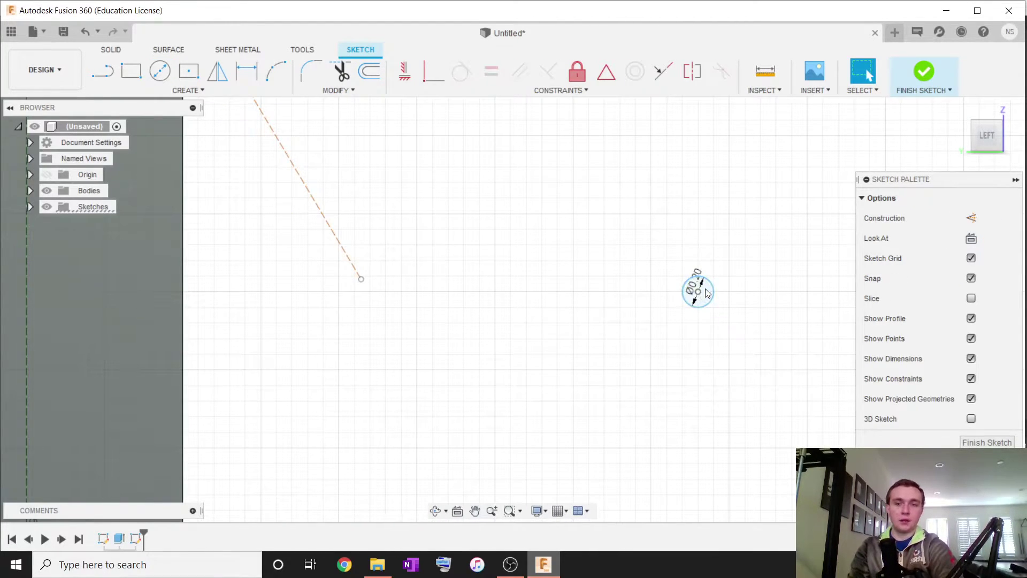
left_click(339, 228)
scroll(413, 321, "down", 3)
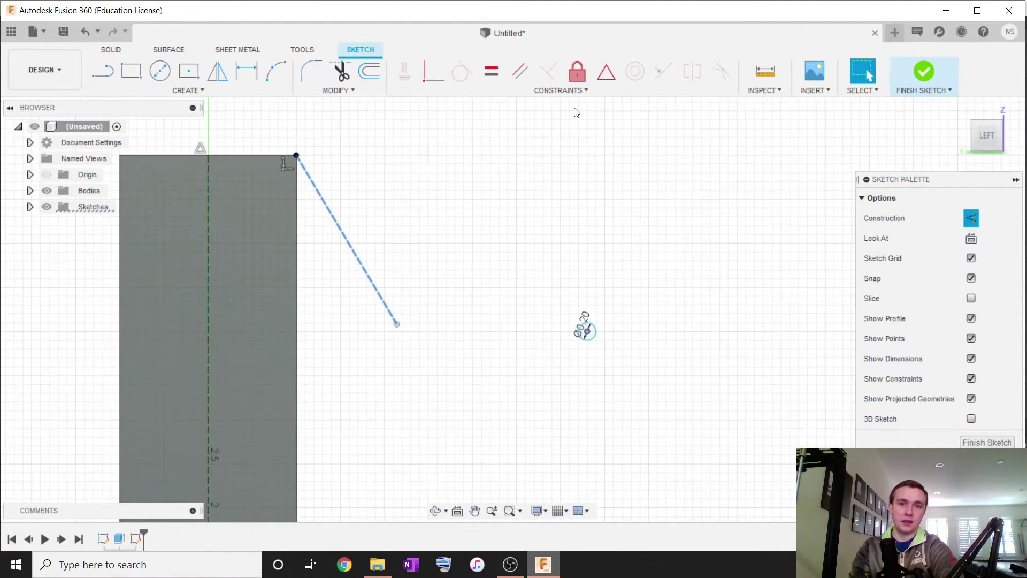
left_click(608, 72)
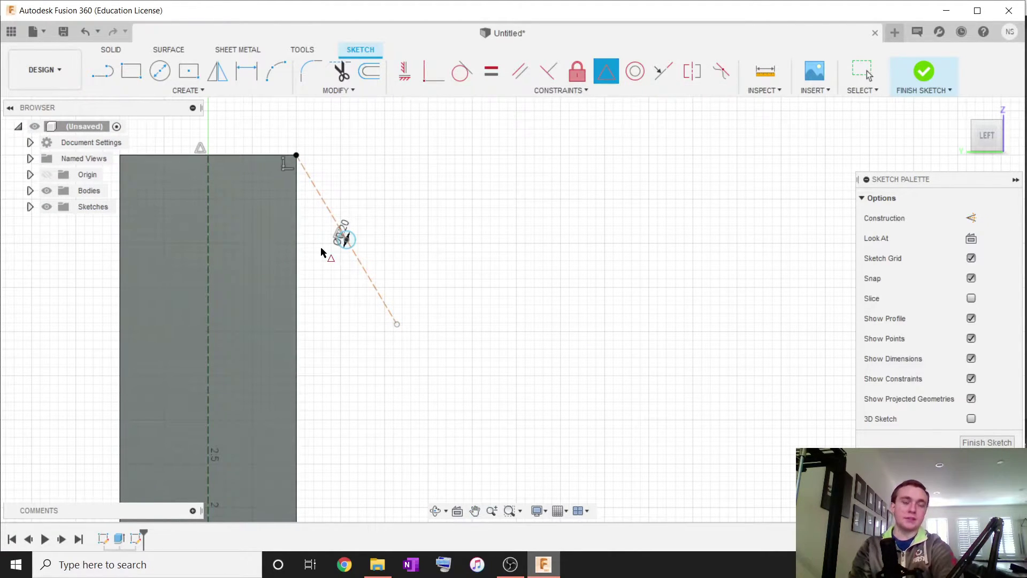
scroll(324, 252, "up", 1)
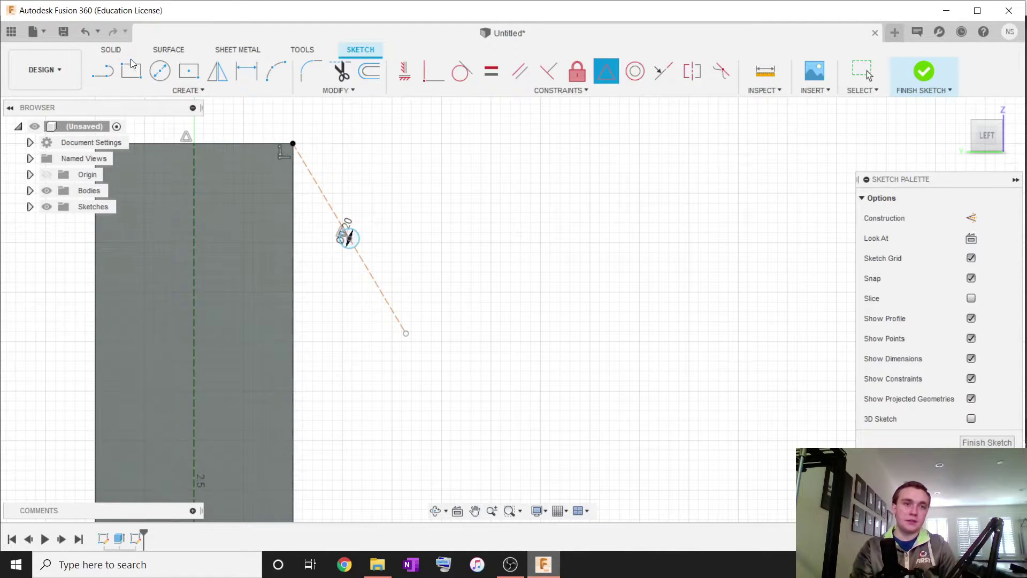
key("Escape")
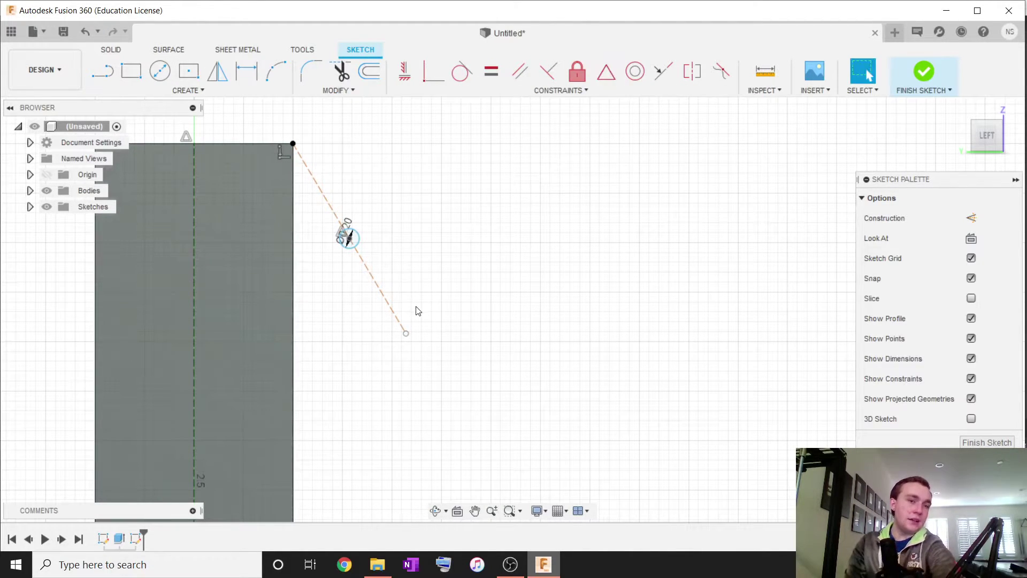
Step: Pull the slanted construction line's free endpoint up and outward to test the circle's midpoint constraint
mouse_move(406, 333)
left_mouse_down()
mouse_move(518, 385)
mouse_move(843, 424)
mouse_move(615, 296)
mouse_move(759, 174)
mouse_move(591, 234)
left_mouse_up()
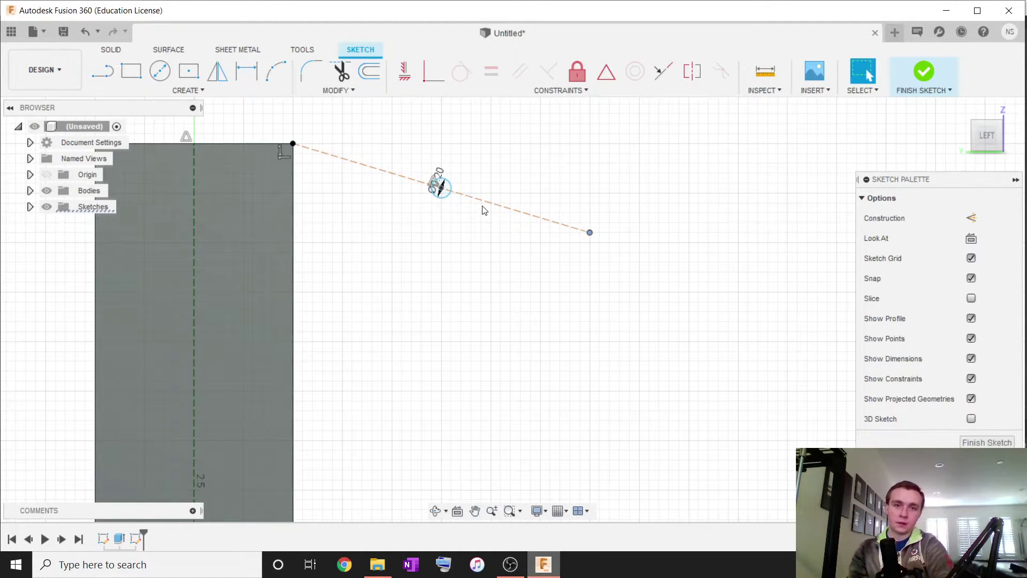
left_click(482, 206)
scroll(364, 259, "down", 3)
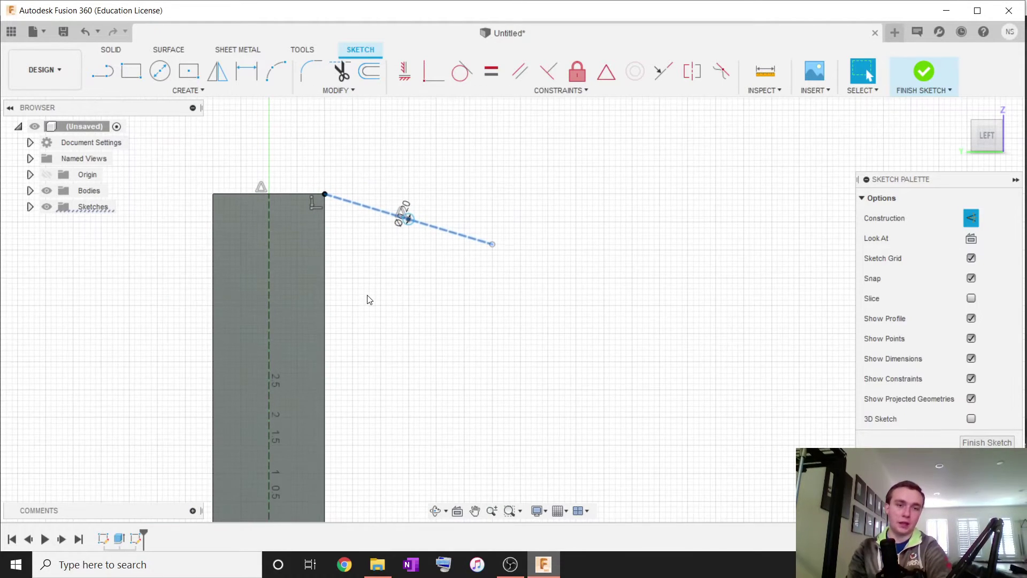
middle_click_drag(369, 300, 387, 270)
left_click(303, 356)
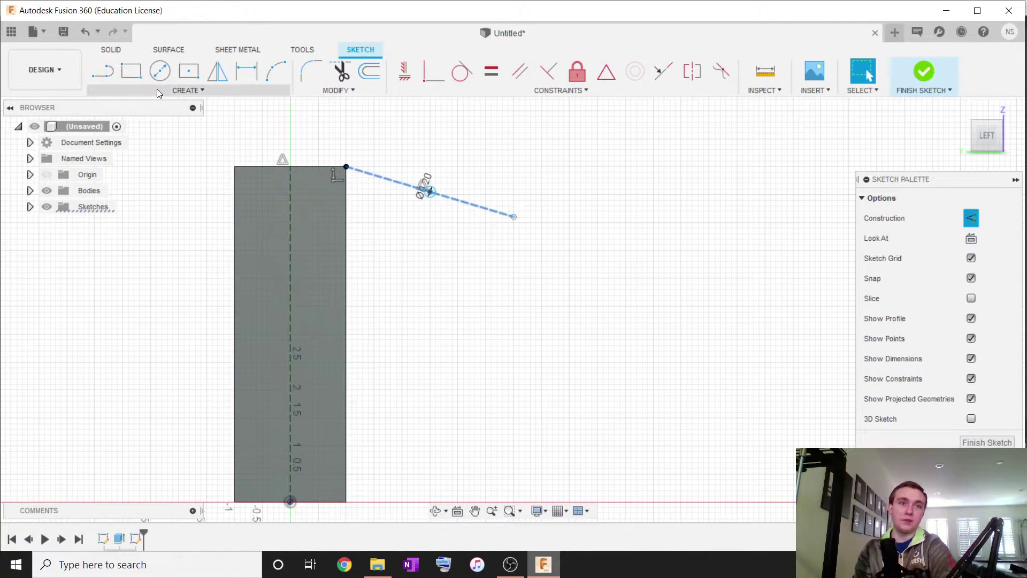
Step: Draw a loose circle to the right of the tube face and a separate, slightly sloping line just above it
left_click(160, 70)
left_click(519, 379)
left_click(551, 358)
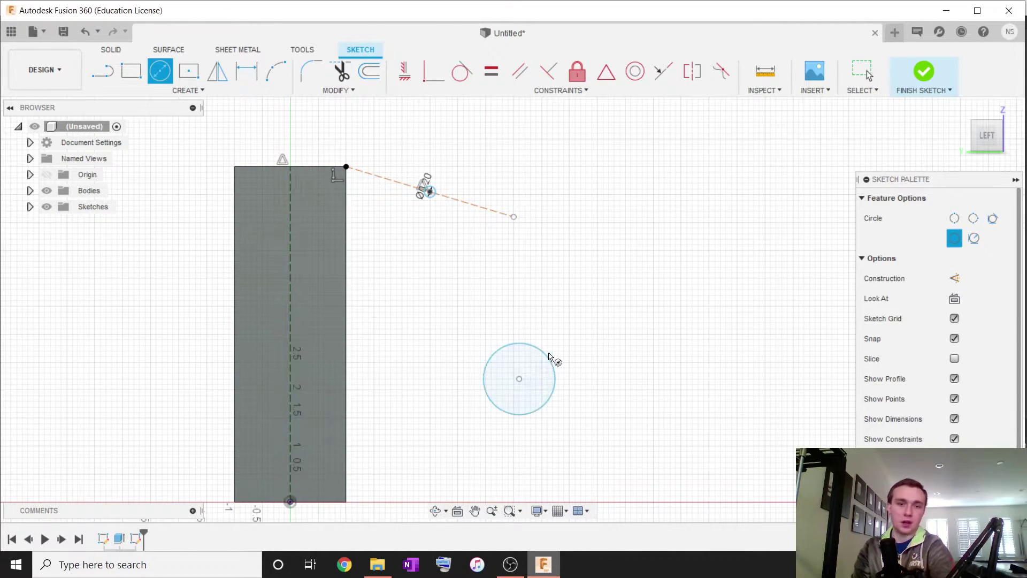
key("Escape")
left_click(103, 70)
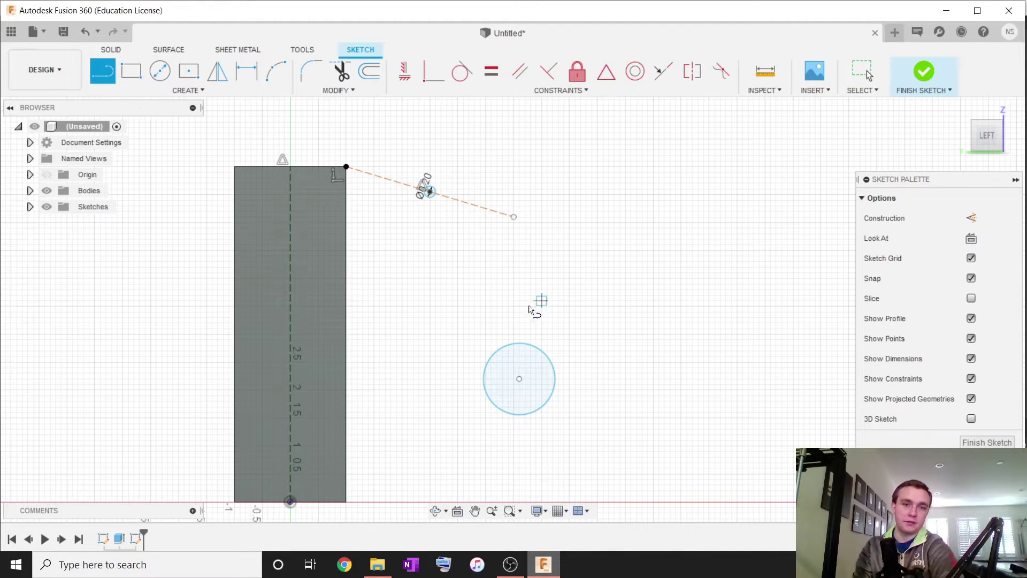
left_click(509, 317)
left_click(621, 332)
key("Escape")
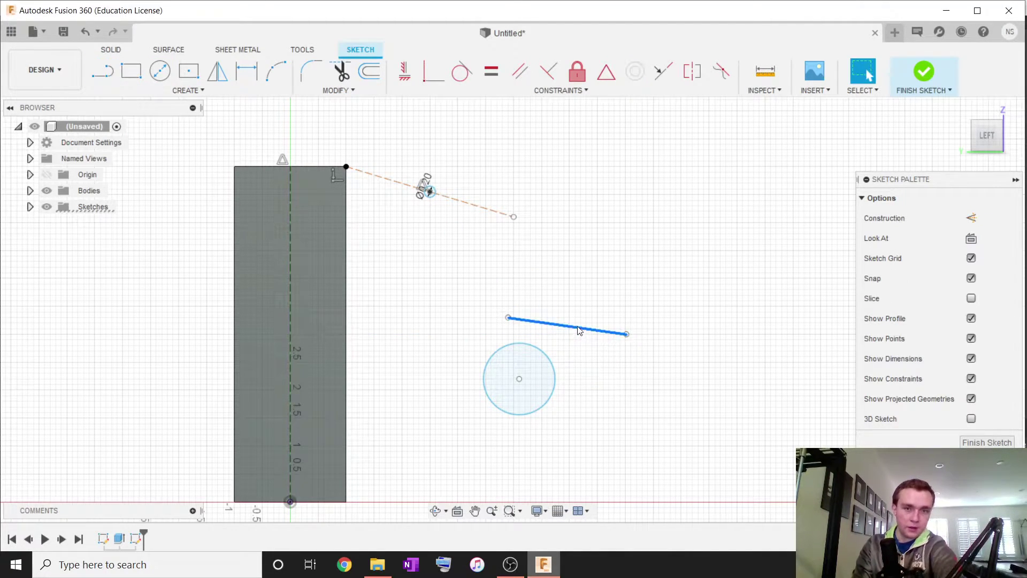
Step: Apply a tangent constraint between the loose circle and the sloping line above it
left_click(469, 82)
scroll(563, 354, "up", 3)
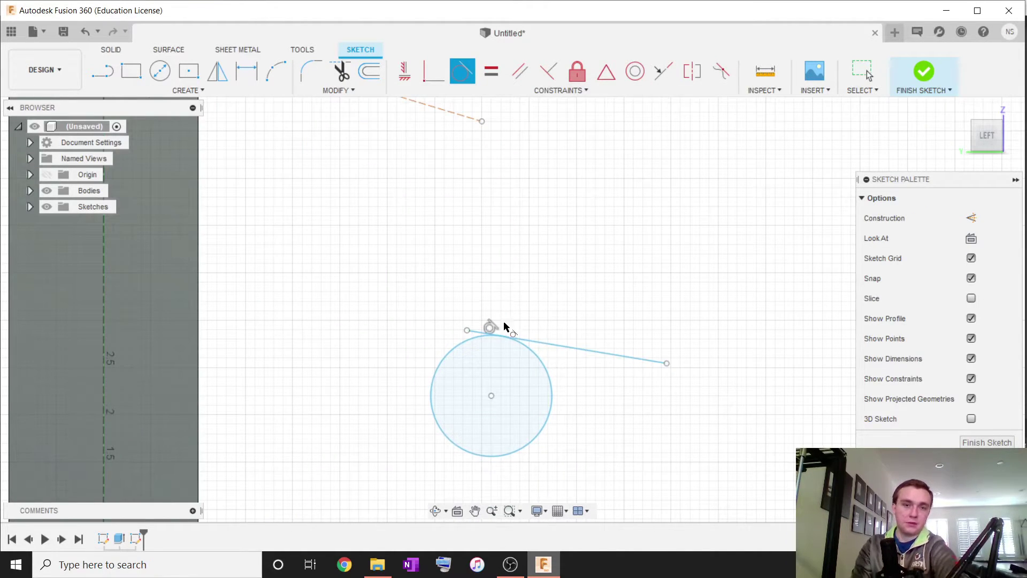
key("Escape")
scroll(423, 428, "up", 2)
scroll(420, 434, "down", 3)
Step: Delete the tangent circle and line
left_click_drag(385, 451, 628, 310)
key("Delete")
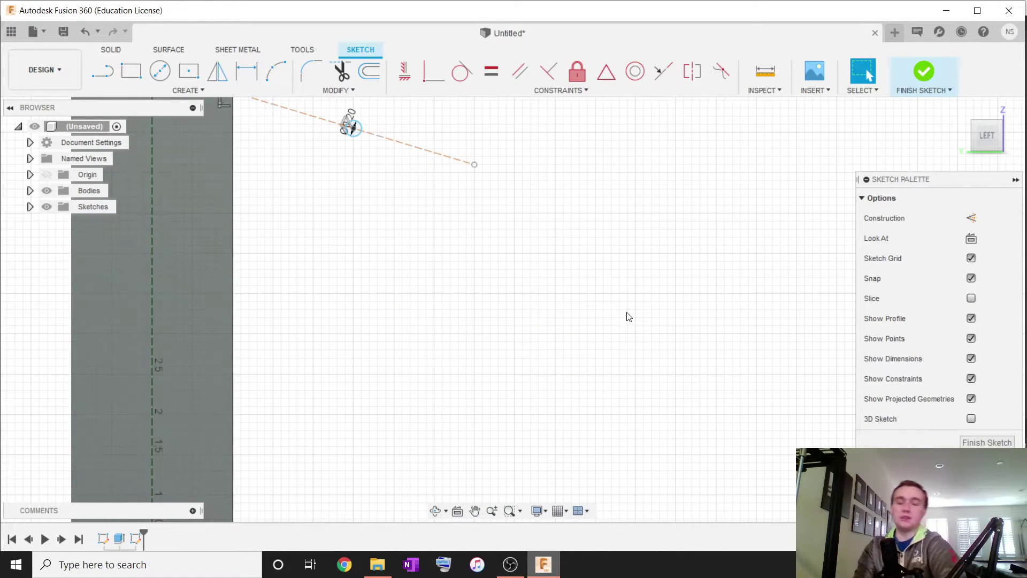
scroll(629, 317, "down", 3)
scroll(431, 214, "up", 3)
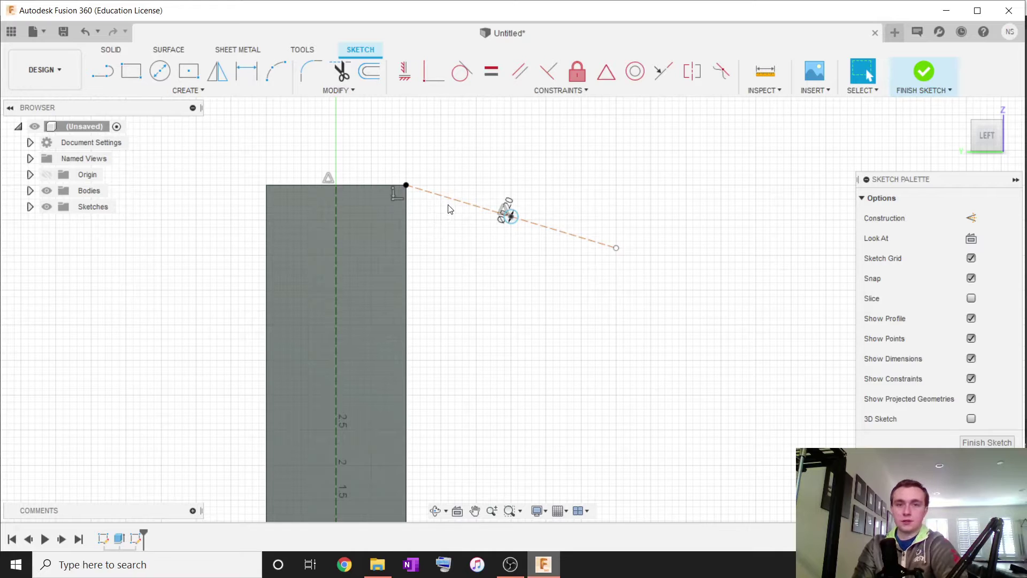
Step: Delete the 0.2 in circle and the slanted construction line attached to the tube face's corner
left_click_drag(461, 247, 588, 188)
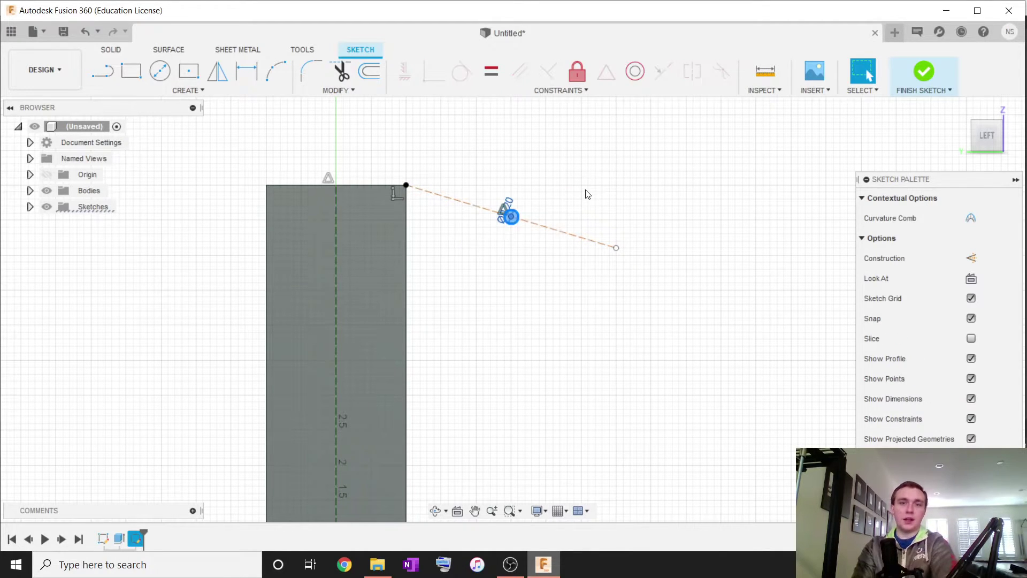
left_click(587, 193)
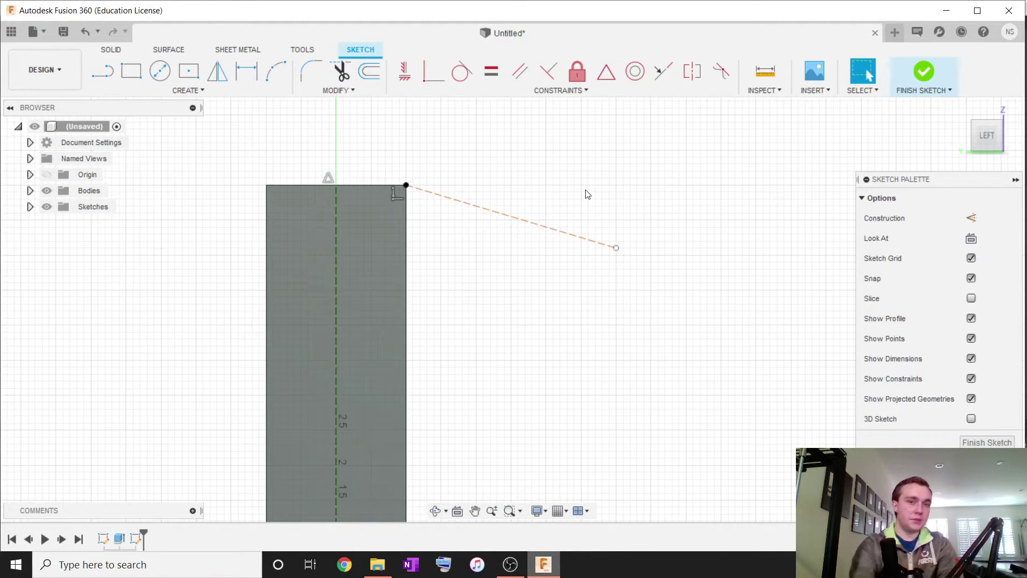
left_click(548, 227)
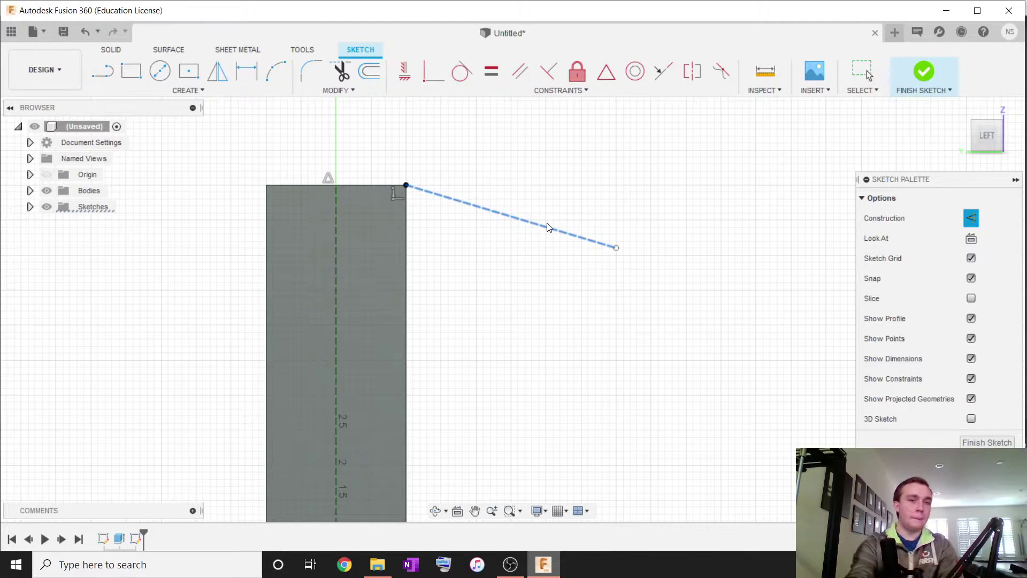
key("Delete")
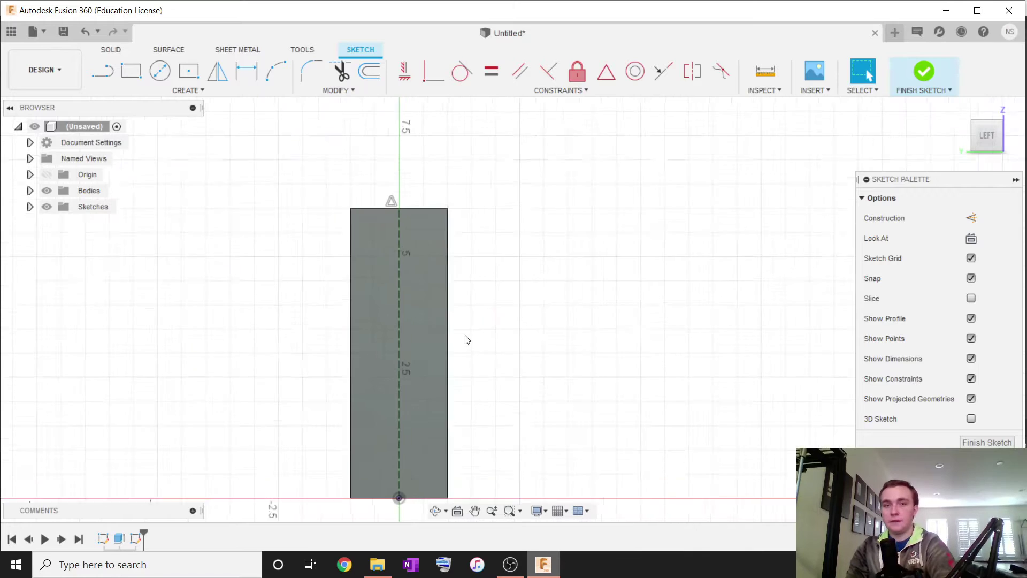
Step: Delete the vertical construction line running down the middle of the tube face
scroll(466, 339, "up", 2)
left_click(386, 207)
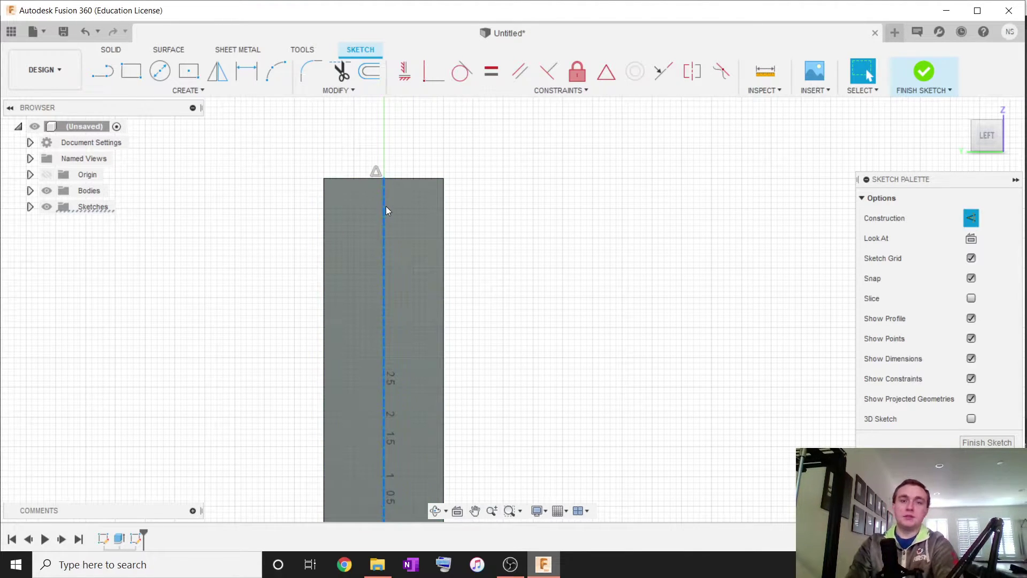
key("Delete")
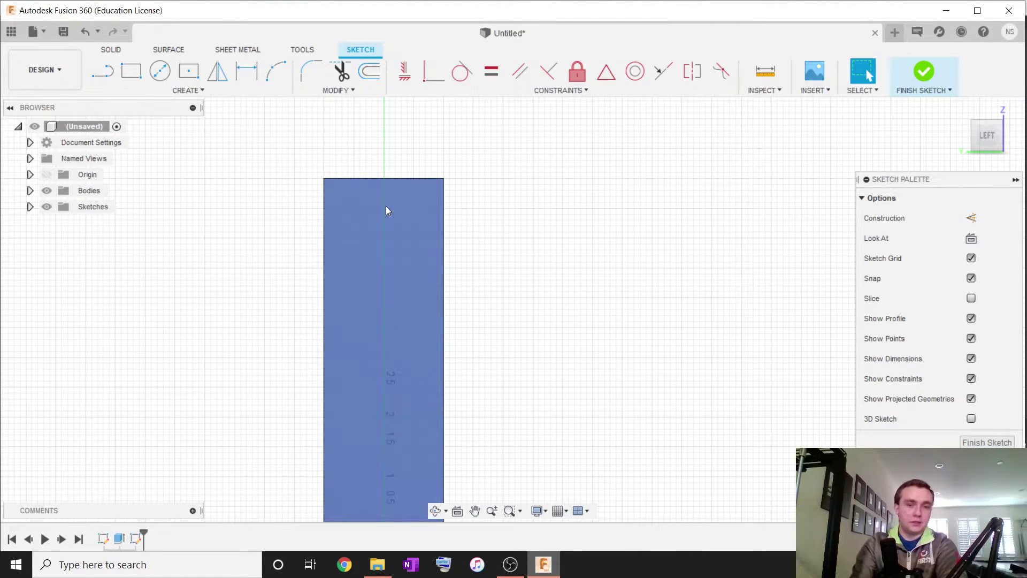
Step: Draw a 6 in vertical construction line from the origin to the midpoint of the tube face's top edge
scroll(474, 303, "down", 2)
key("l")
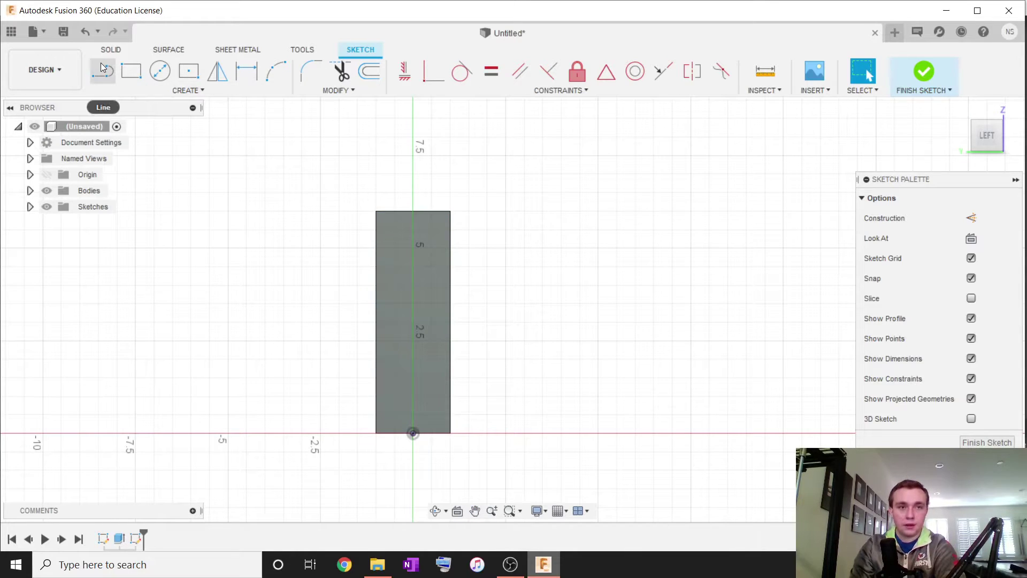
left_click(972, 218)
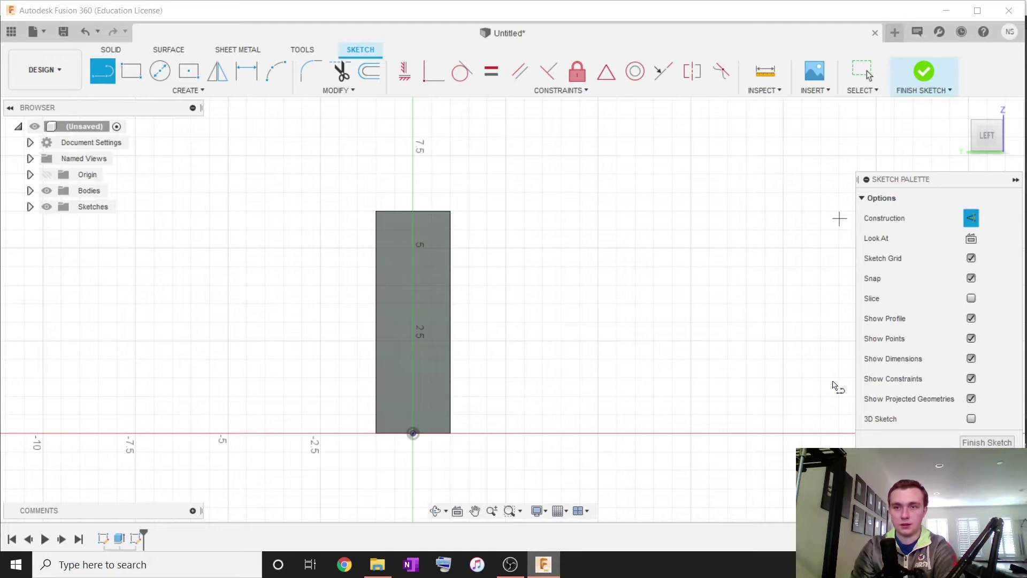
left_click(416, 434)
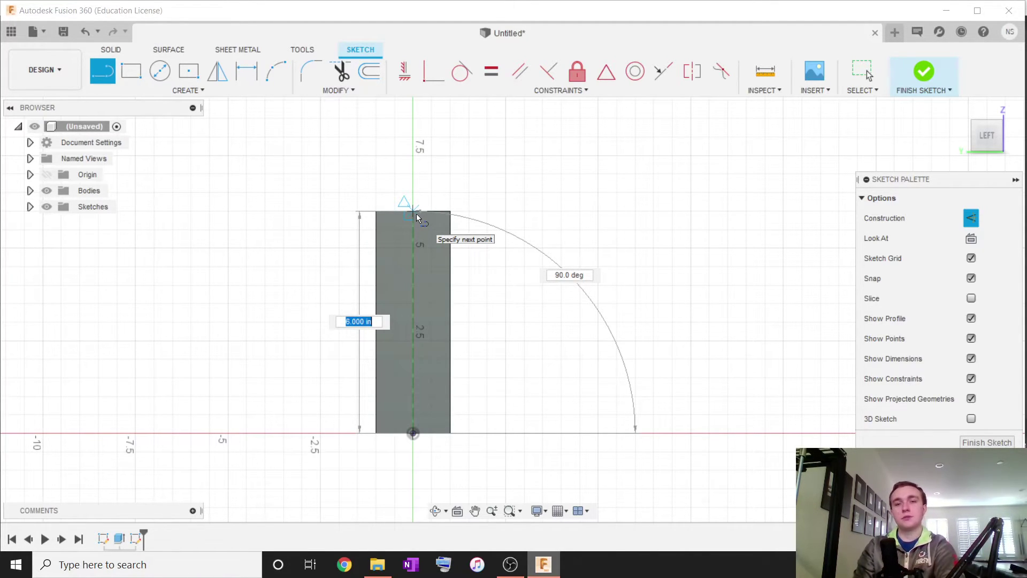
left_click(416, 213)
scroll(417, 222, "up", 2)
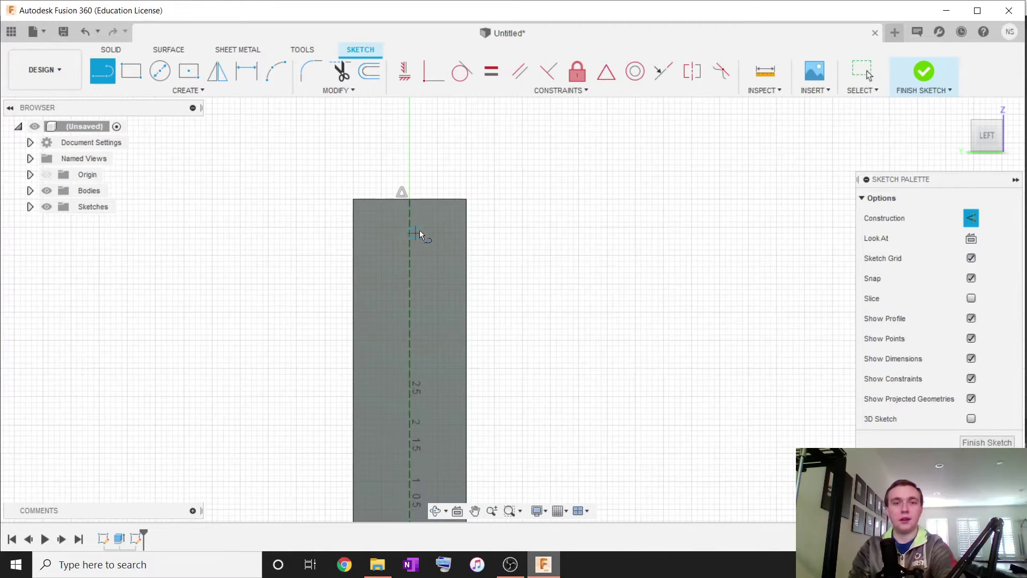
key("Escape")
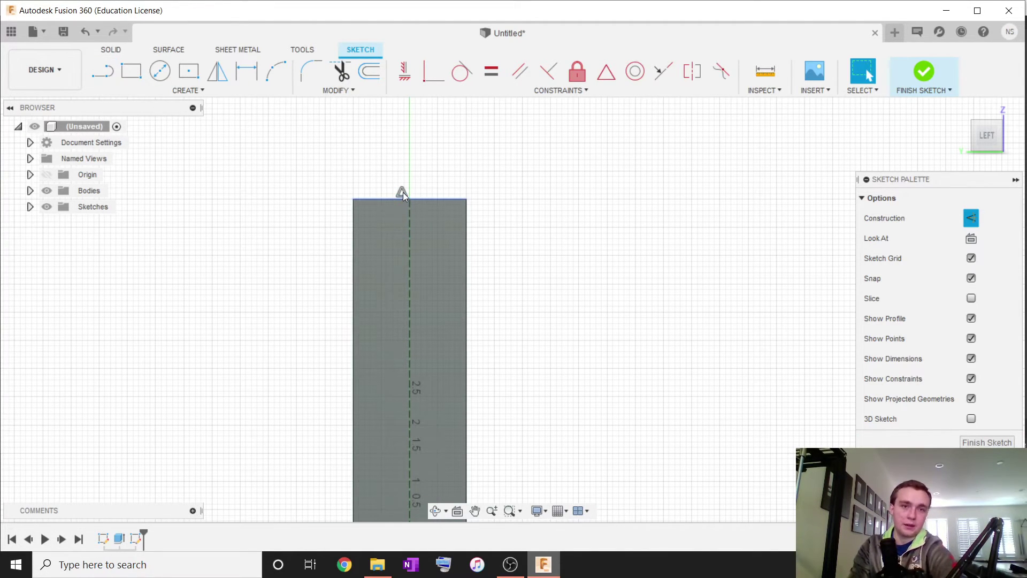
Step: Delete the midpoint constraint at the construction line's upper end and move that end off the tube face's top edge
scroll(402, 192, "up", 3)
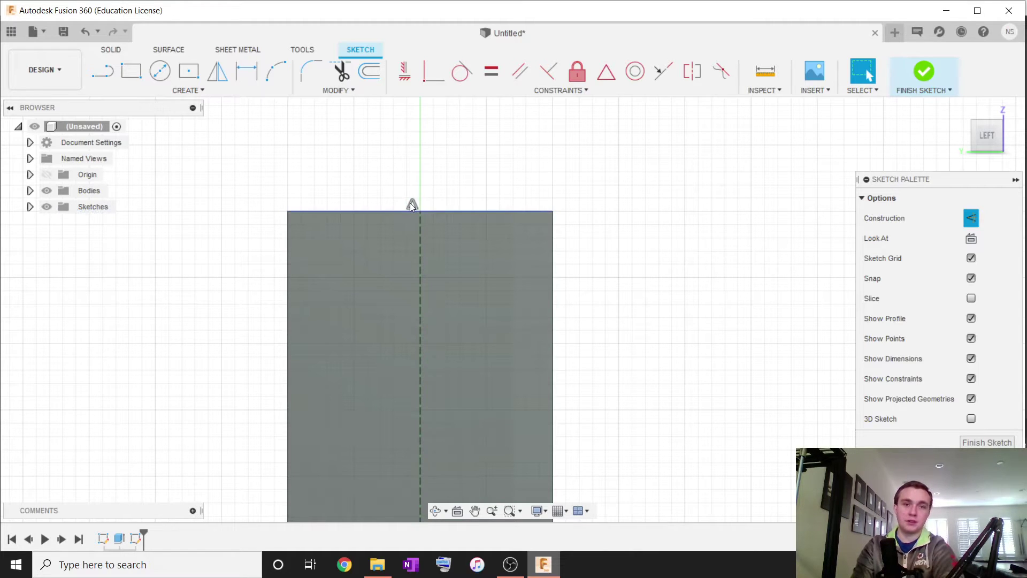
key("Delete")
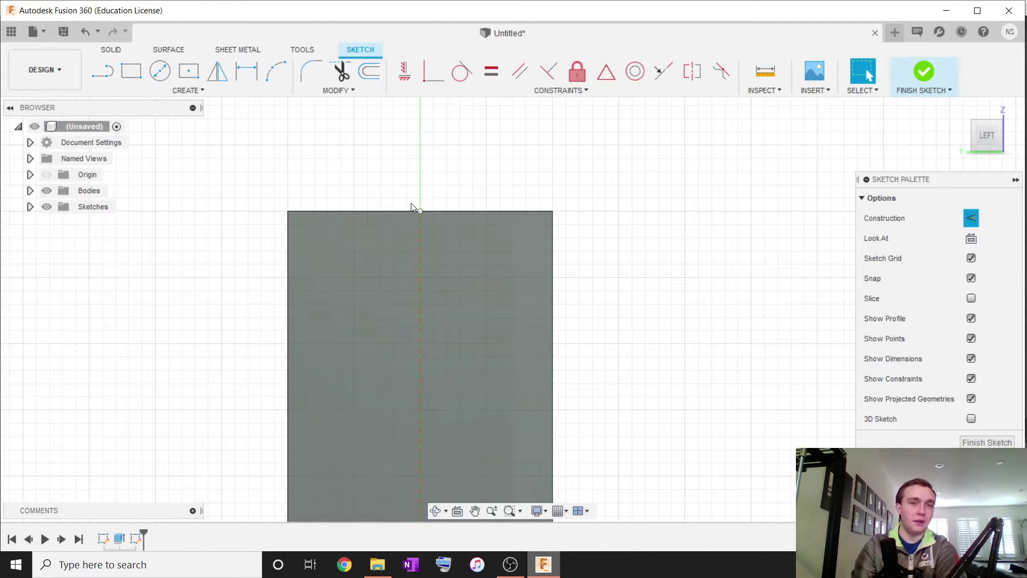
left_click_drag(418, 210, 484, 239)
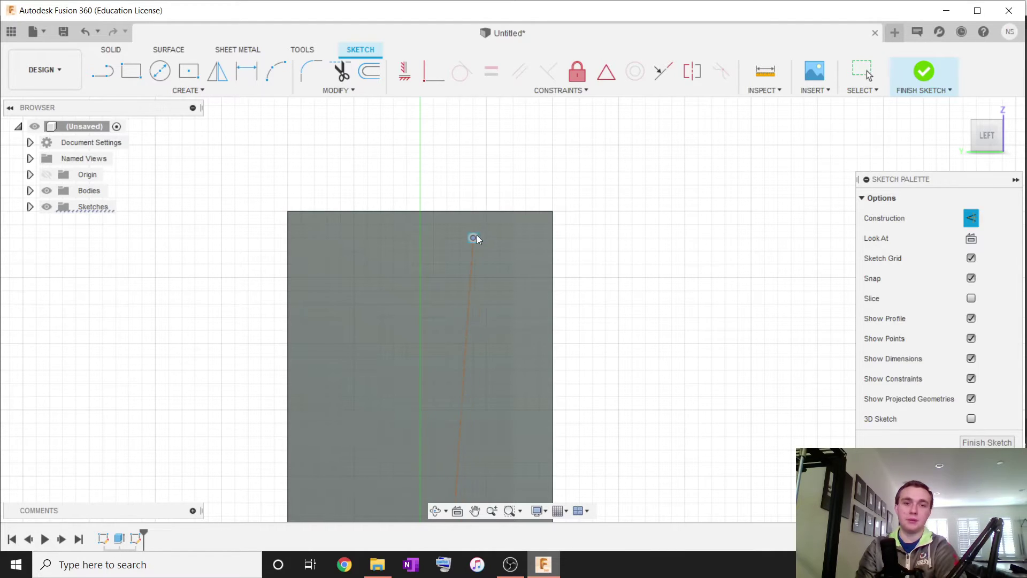
Step: Apply a midpoint constraint between the construction line's free upper end and the tube face's top edge
left_click(481, 213)
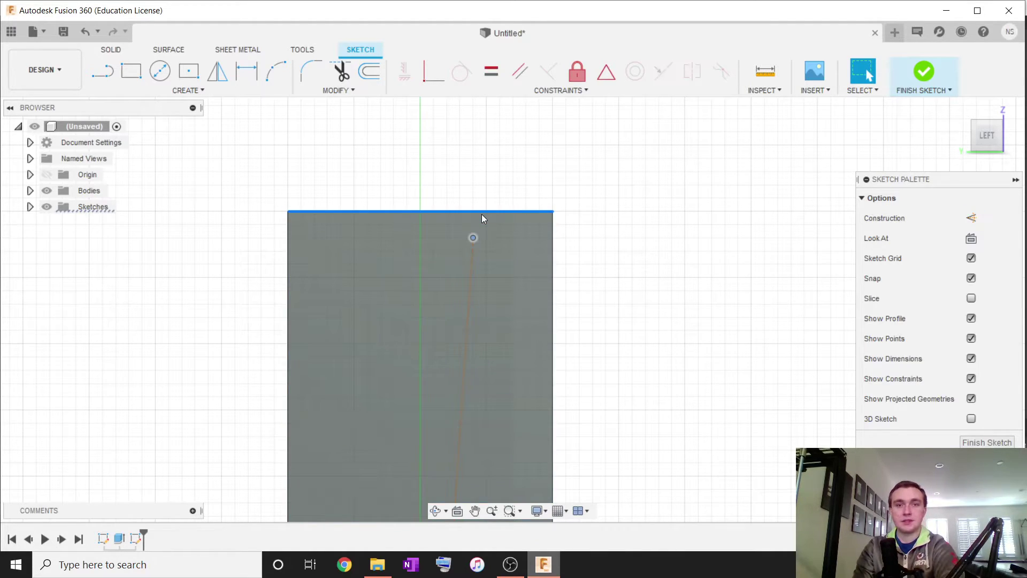
left_click(609, 76)
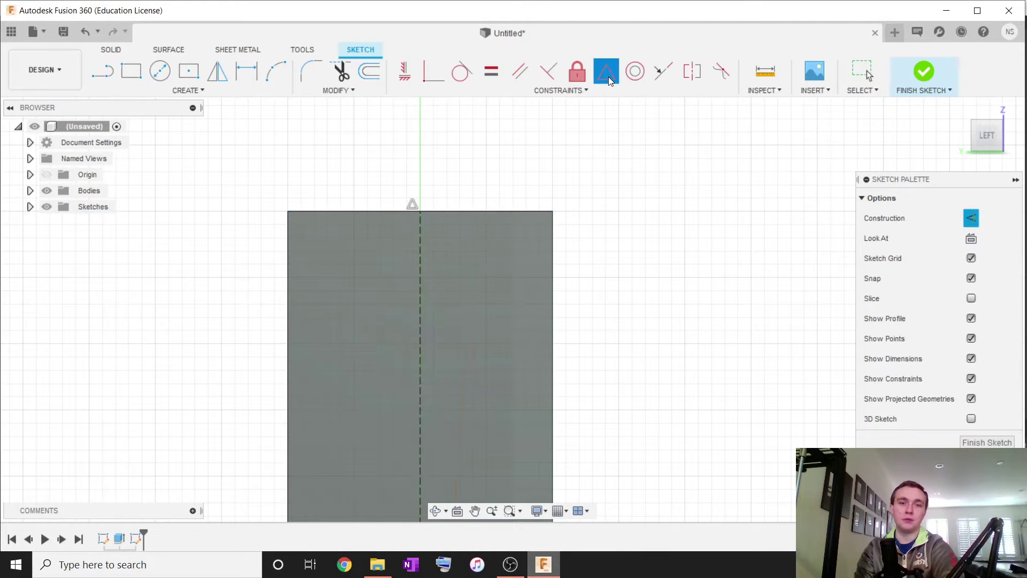
key("Escape")
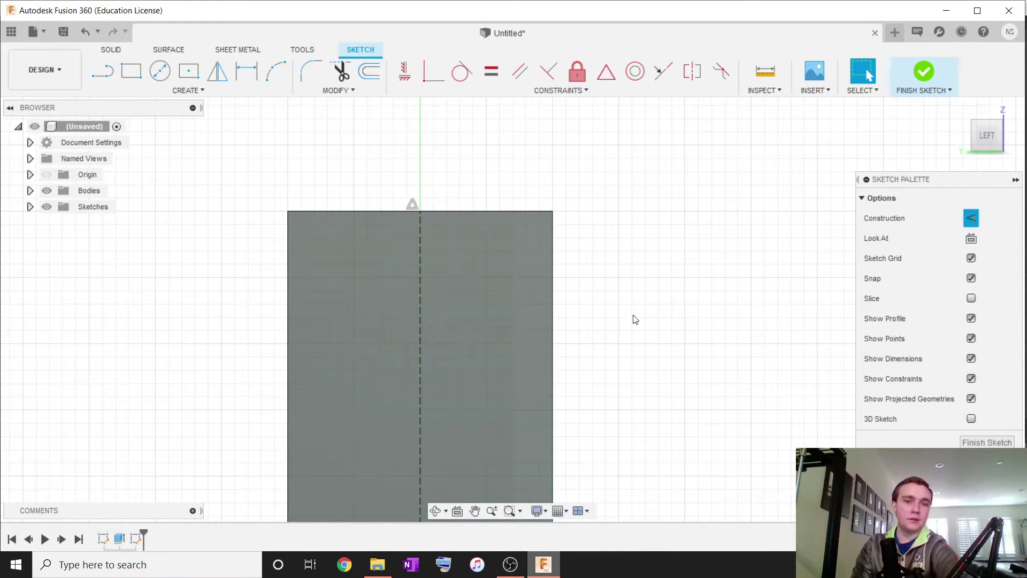
Step: Draw two separate construction circles beside the tube face, with a smaller one above a larger one
scroll(633, 316, "down", 5)
middle_click_drag(633, 316, 544, 264)
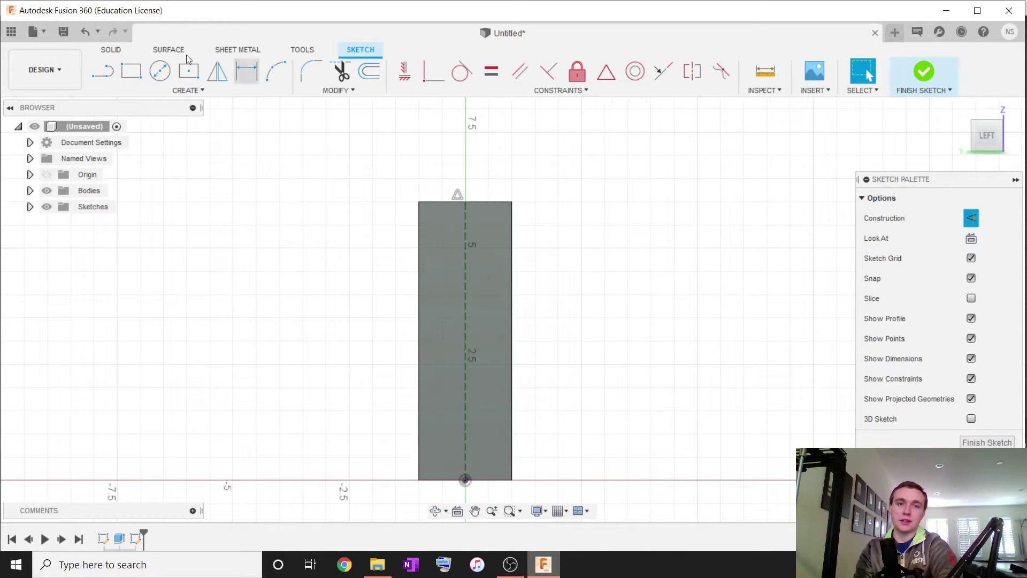
left_click(160, 70)
left_click(686, 306)
left_click(708, 273)
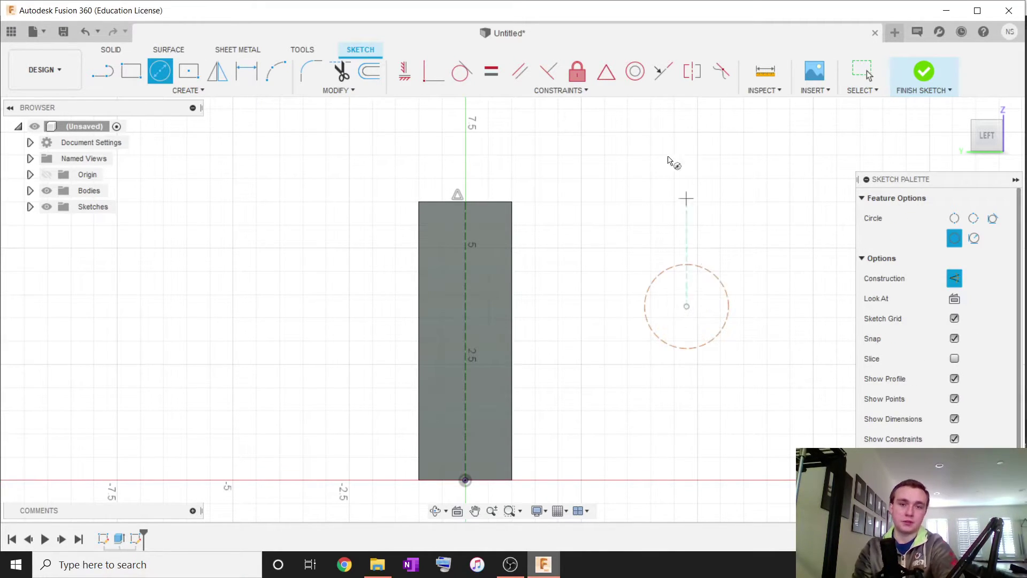
left_click(635, 71)
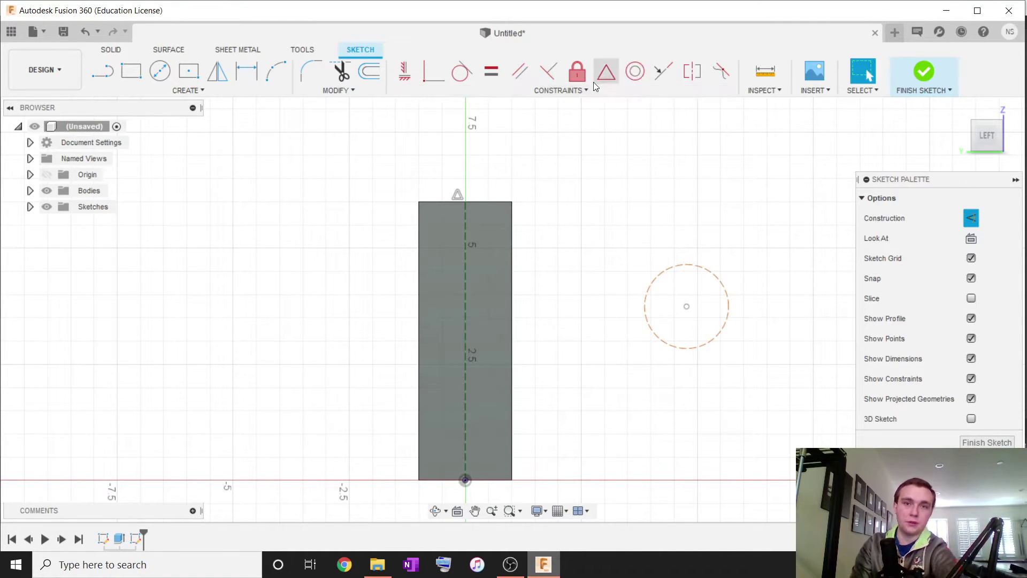
left_click(160, 70)
left_click(640, 191)
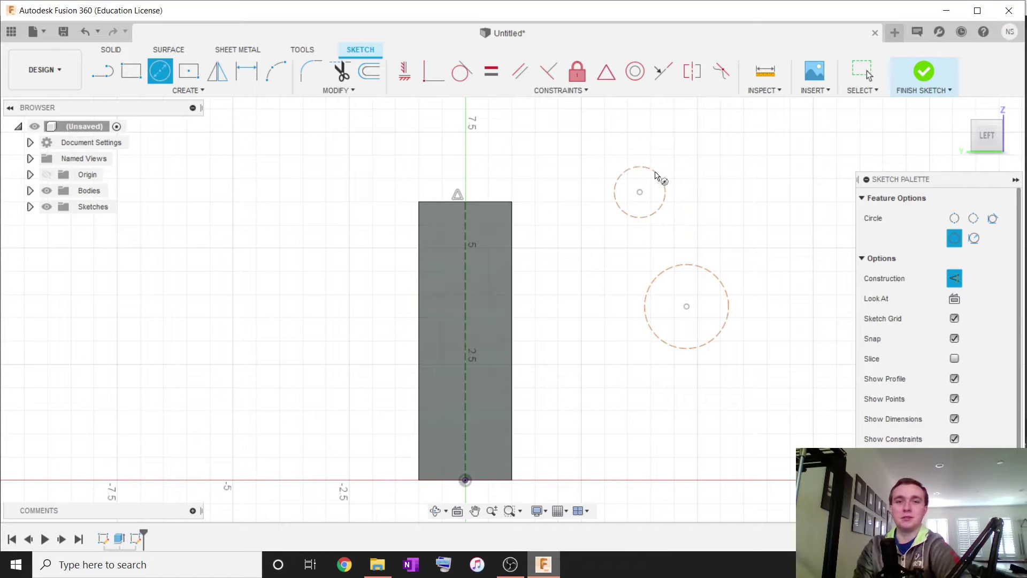
left_click(658, 175)
key("Escape")
Step: Apply a concentric constraint between the smaller and larger construction circles
left_click(660, 194)
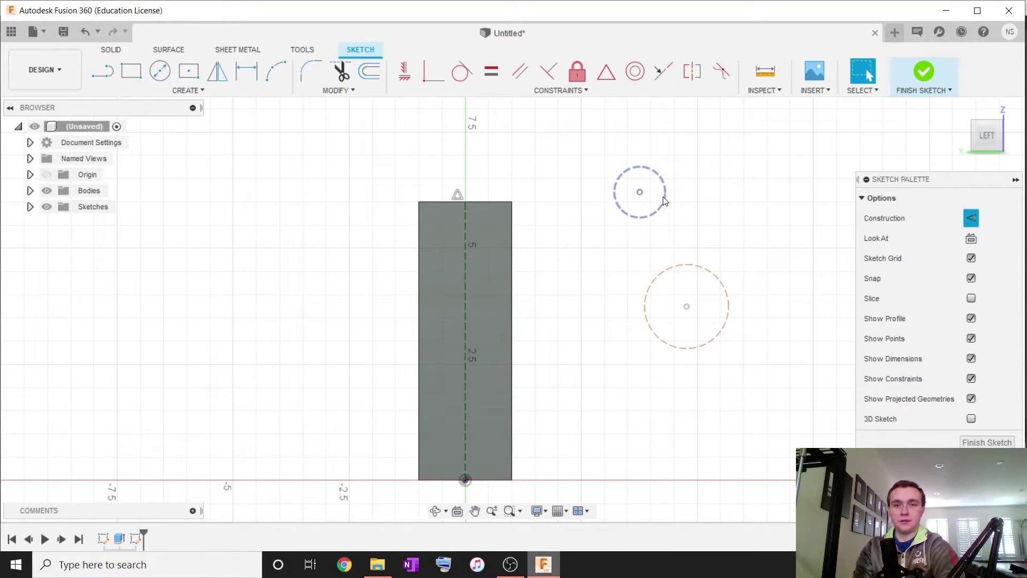
left_click(728, 313)
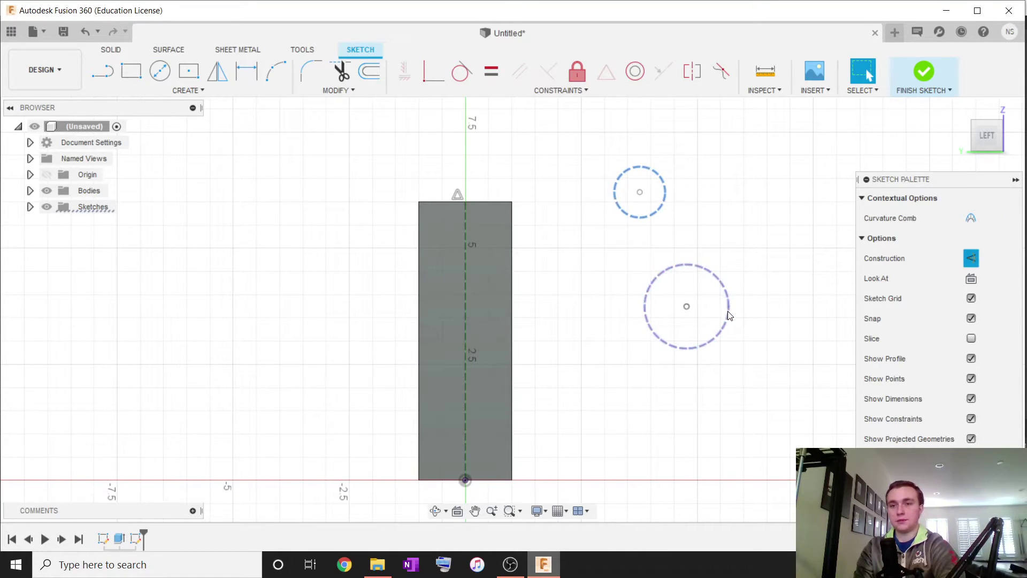
left_click(635, 71)
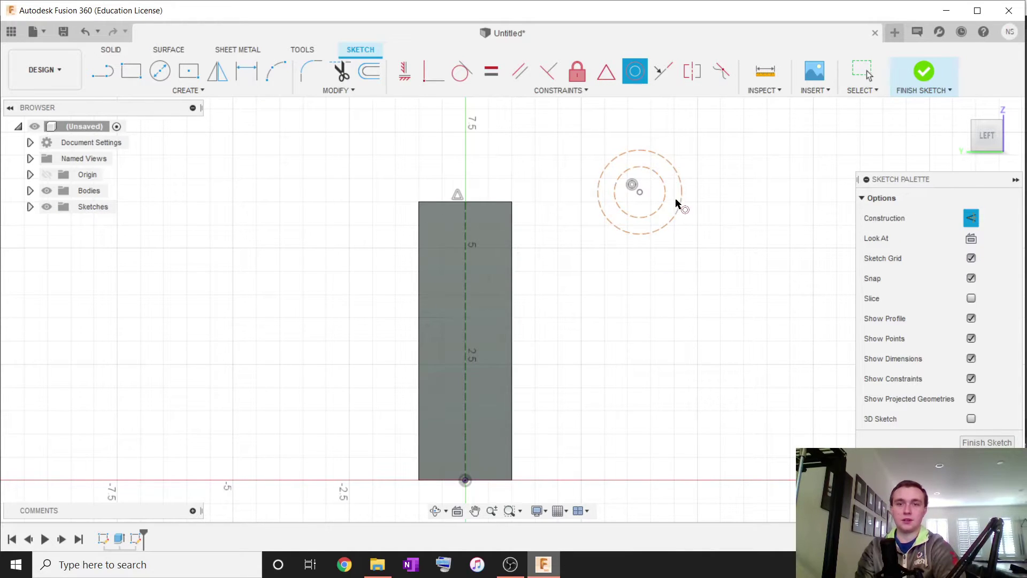
key("Escape")
Step: Delete both concentric construction circles beside the tube face
left_click_drag(716, 221, 674, 229)
left_click_drag(562, 285, 764, 114)
key("Delete")
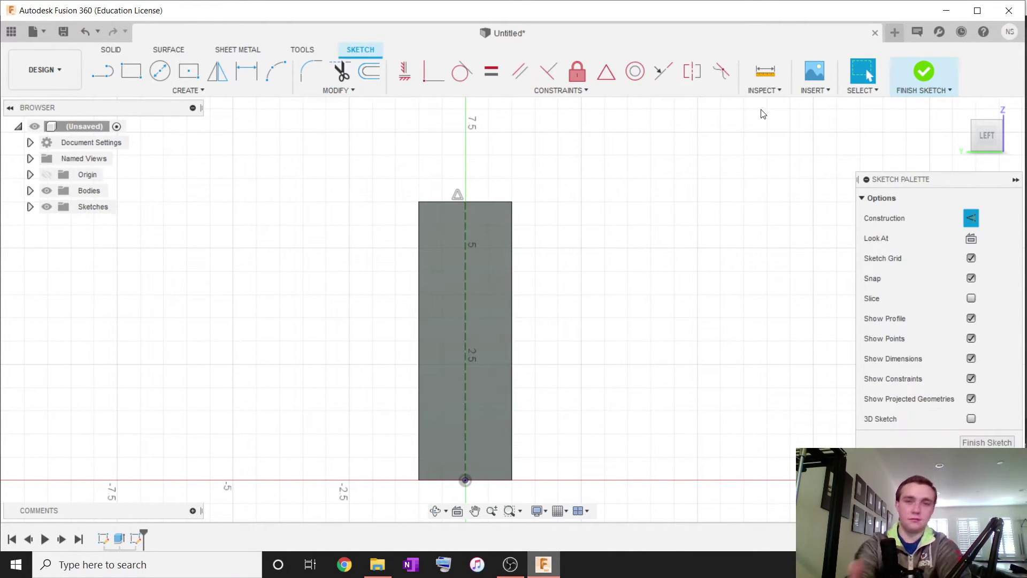
Step: Turn off construction mode and draw a 0.25 in diameter circle centred on the midpoint of the vertical construction line
scroll(654, 236, "down", 2)
scroll(558, 388, "up", 3)
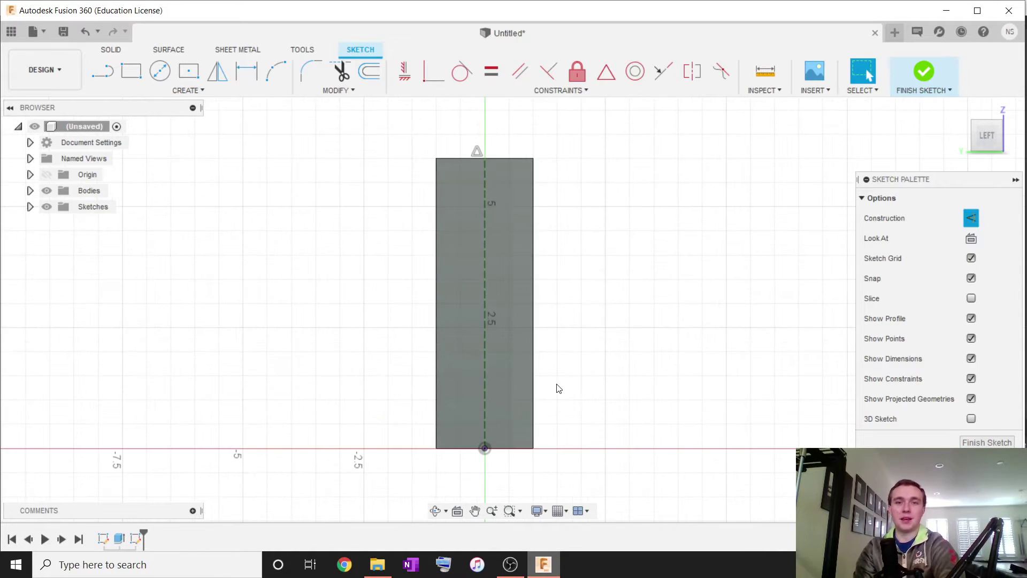
scroll(573, 364, "up", 1)
scroll(578, 360, "down", 2)
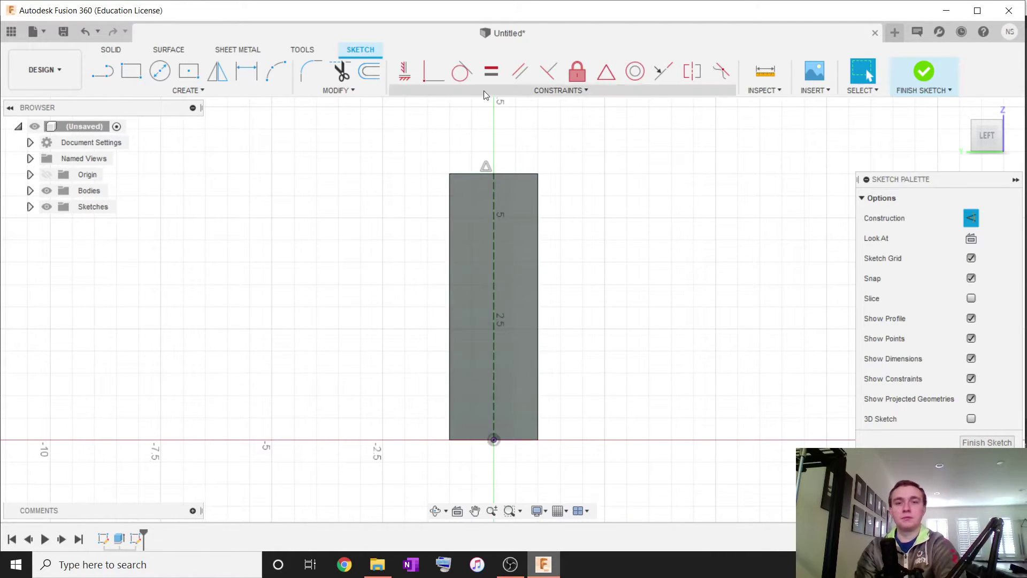
left_click(971, 217)
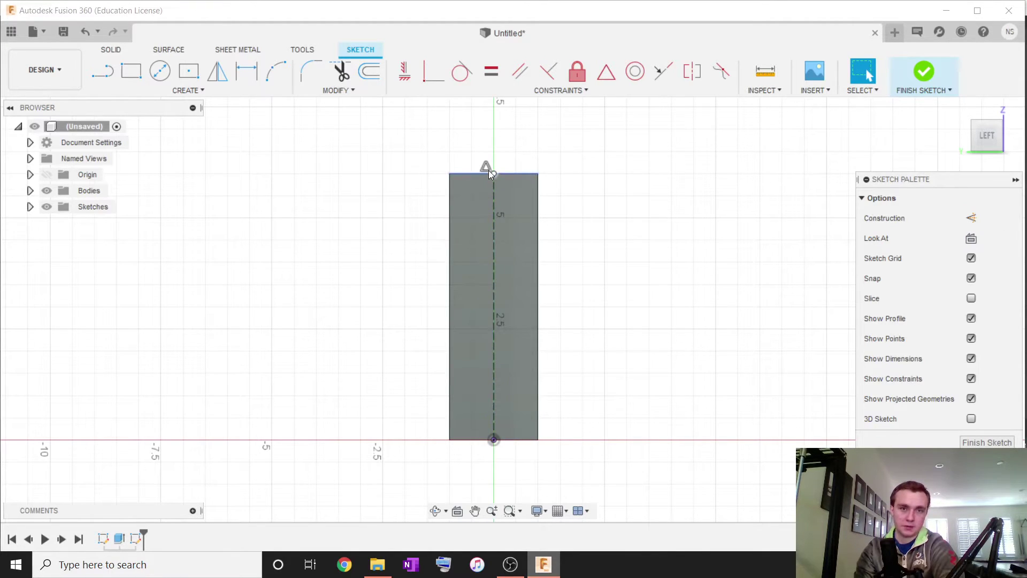
left_click(169, 78)
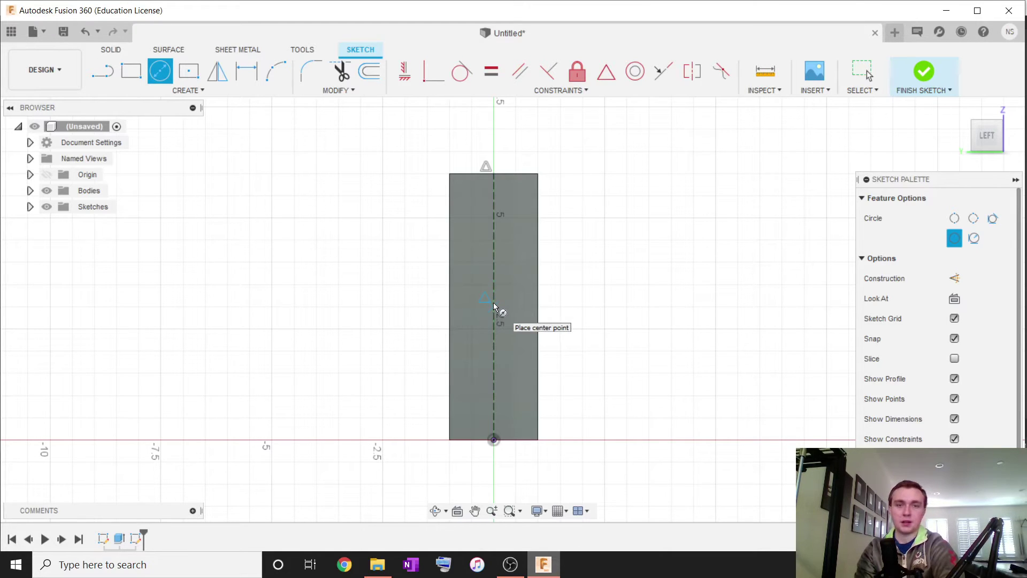
scroll(493, 303, "down", 1)
scroll(494, 304, "up", 5)
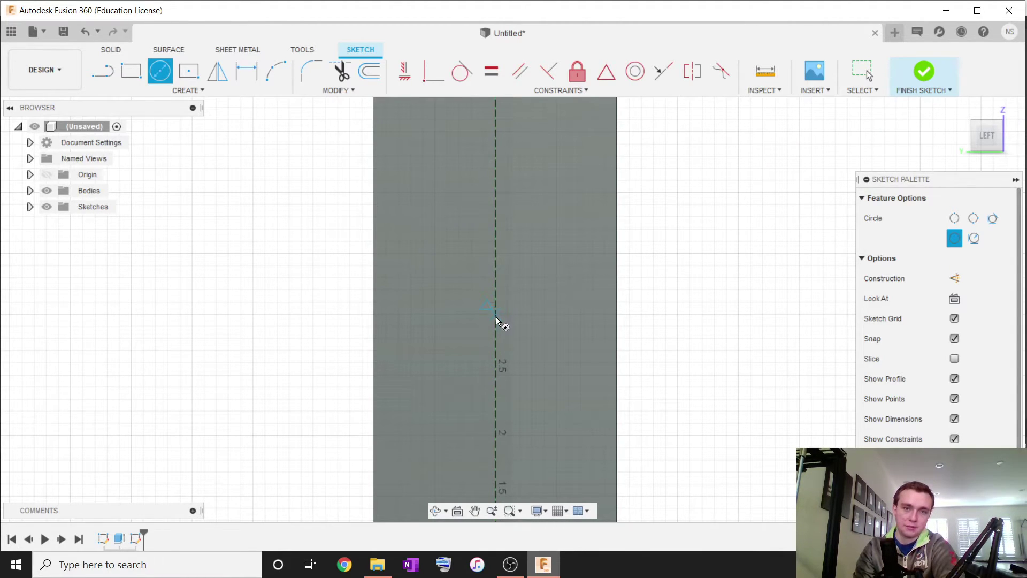
left_click(497, 317)
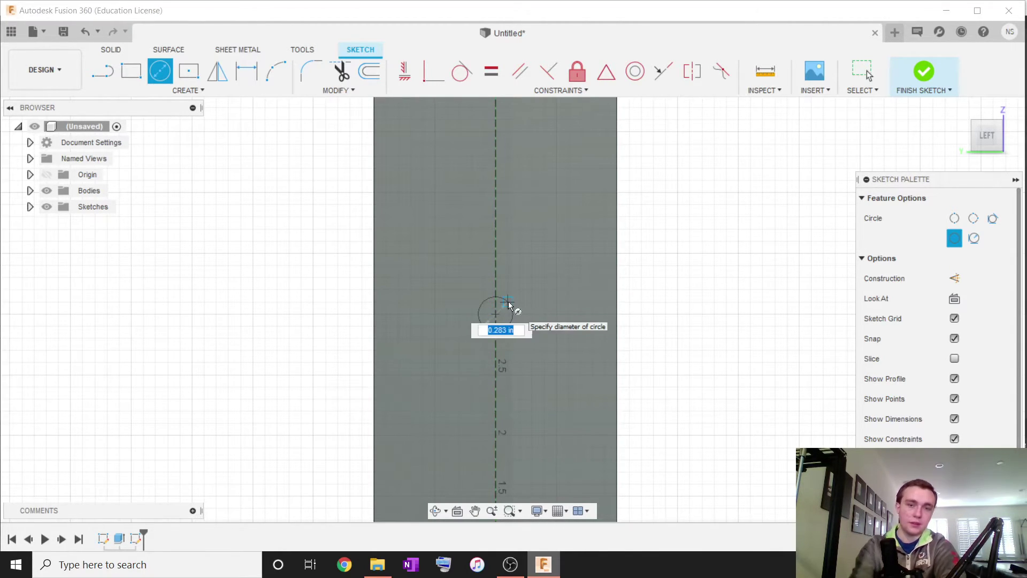
key("BackSpace")
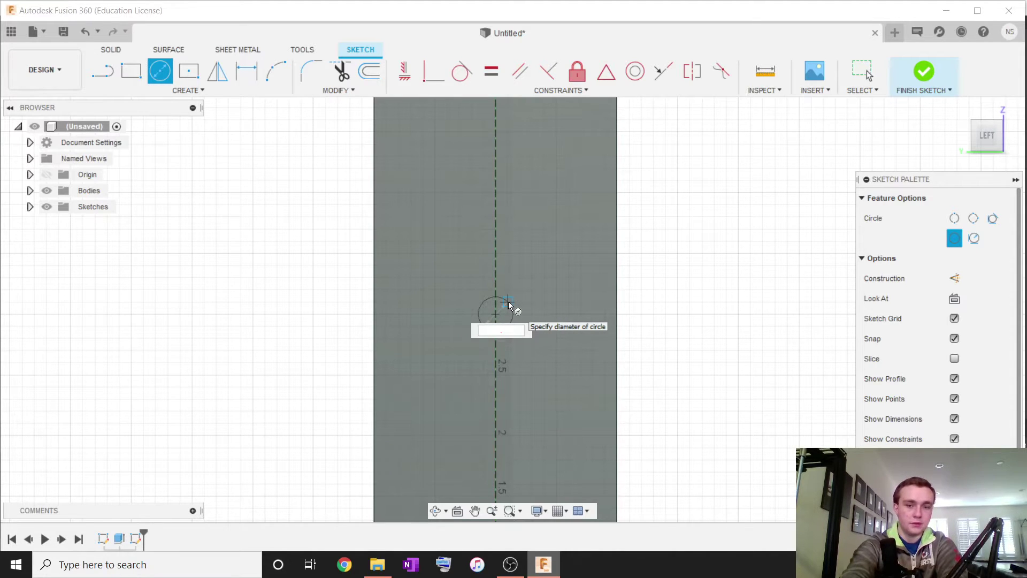
type(".25")
key("Return")
key("Escape")
Step: Draw two more circles centred on the vertical construction line, one below and one above the 0.25 in circle
scroll(383, 365, "down", 5)
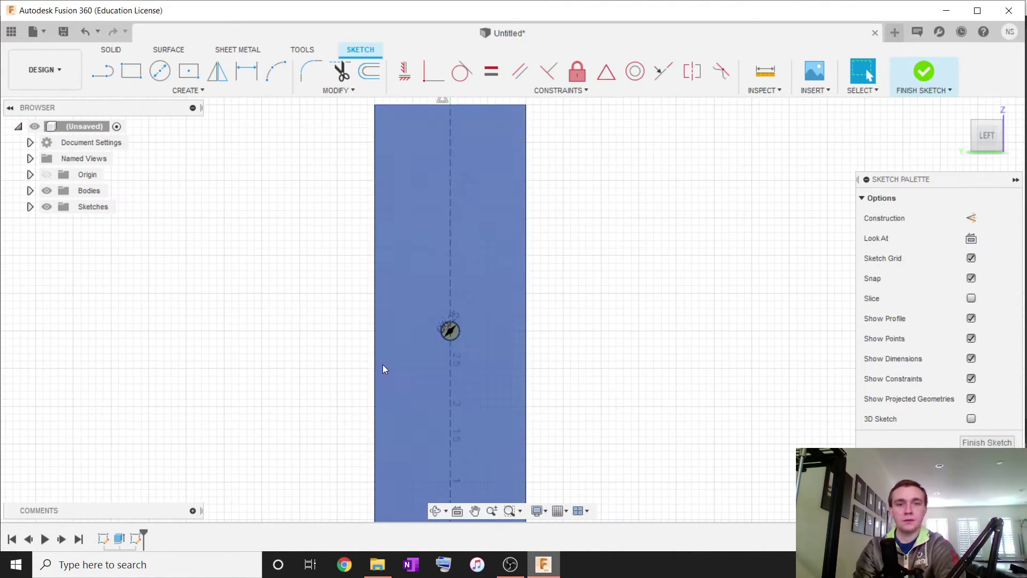
scroll(448, 359, "up", 3)
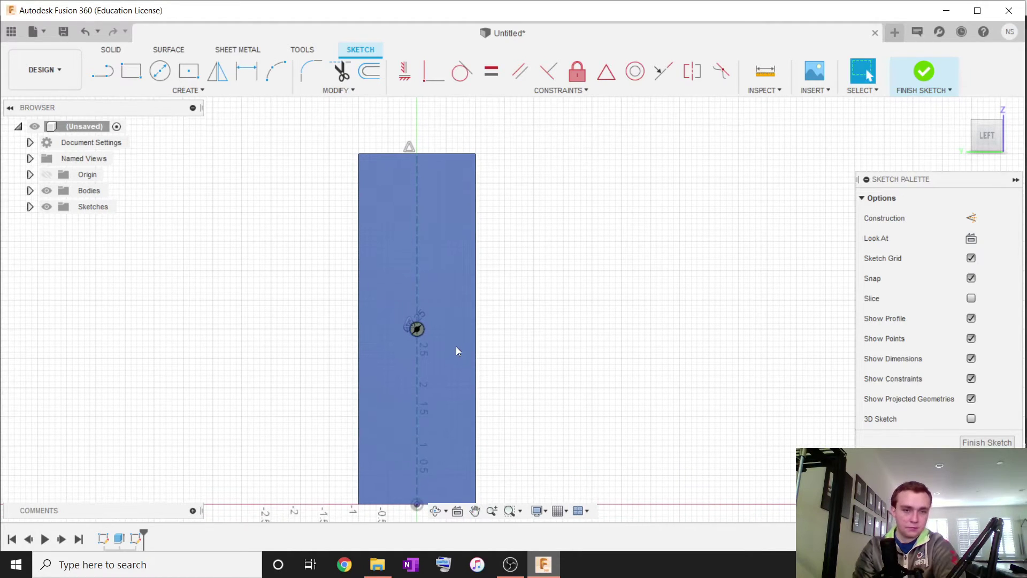
left_click(157, 78)
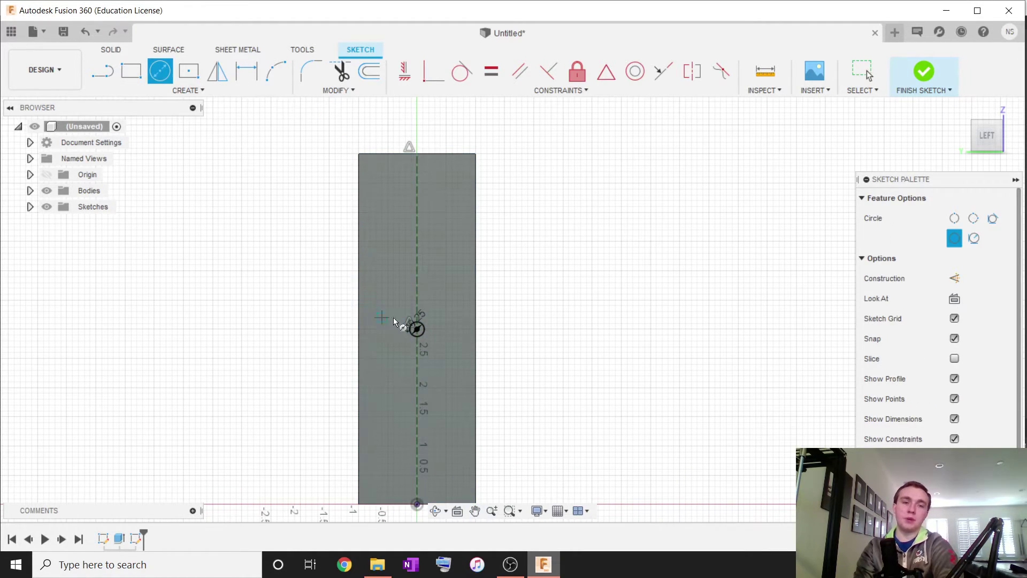
left_click(416, 417)
left_click(435, 414)
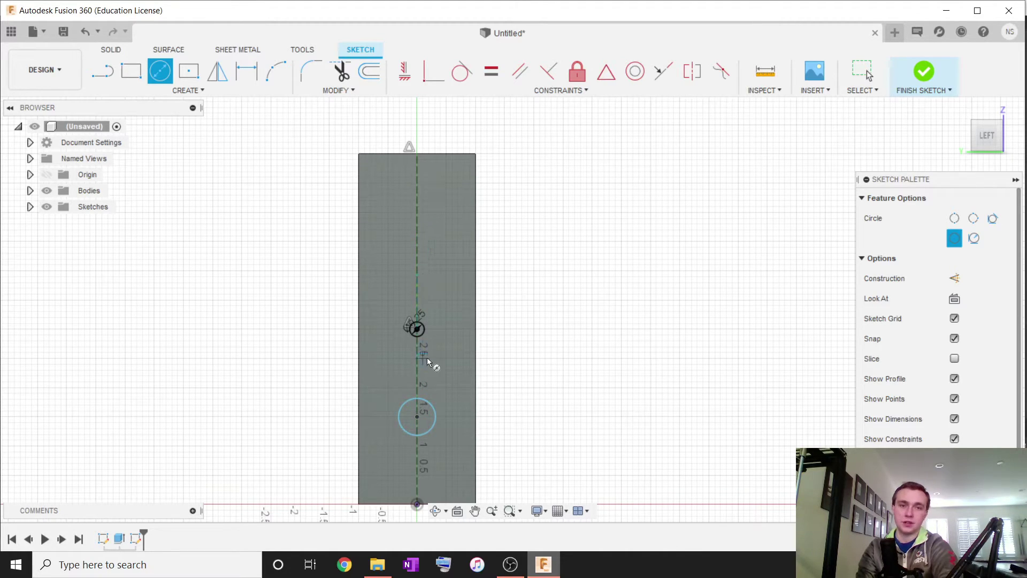
left_click(420, 232)
left_click(429, 220)
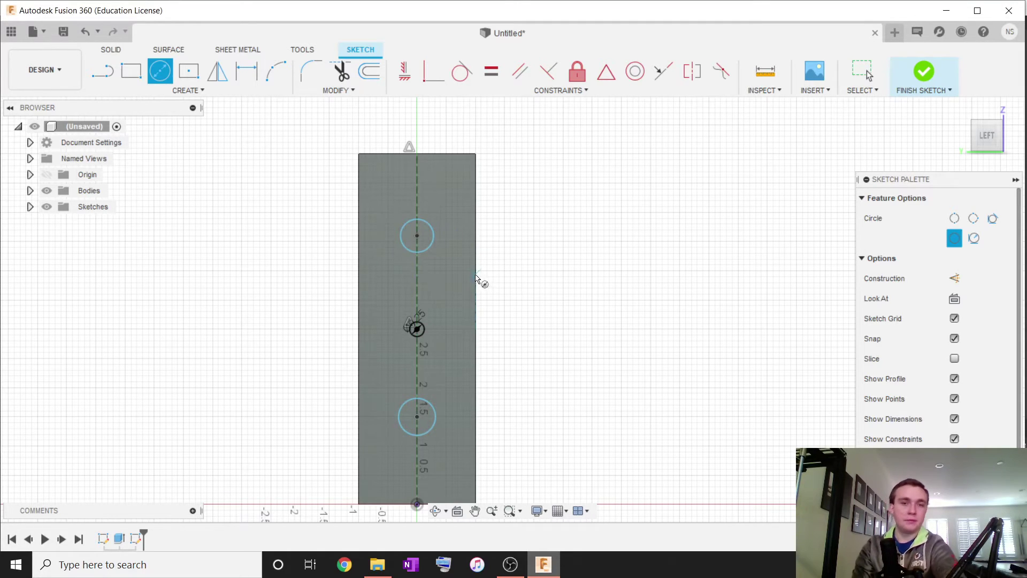
key("Escape")
Step: Dimension the upper circle's centre 1.5 in from the tube face's top edge
left_click(246, 70)
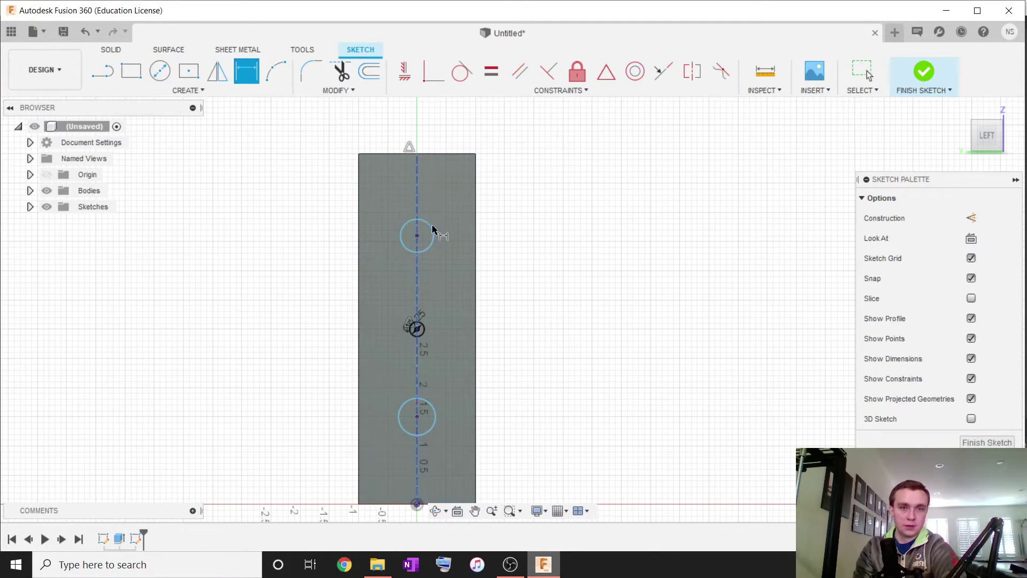
left_click(416, 236)
left_click(439, 157)
left_click(541, 195)
type("1.5")
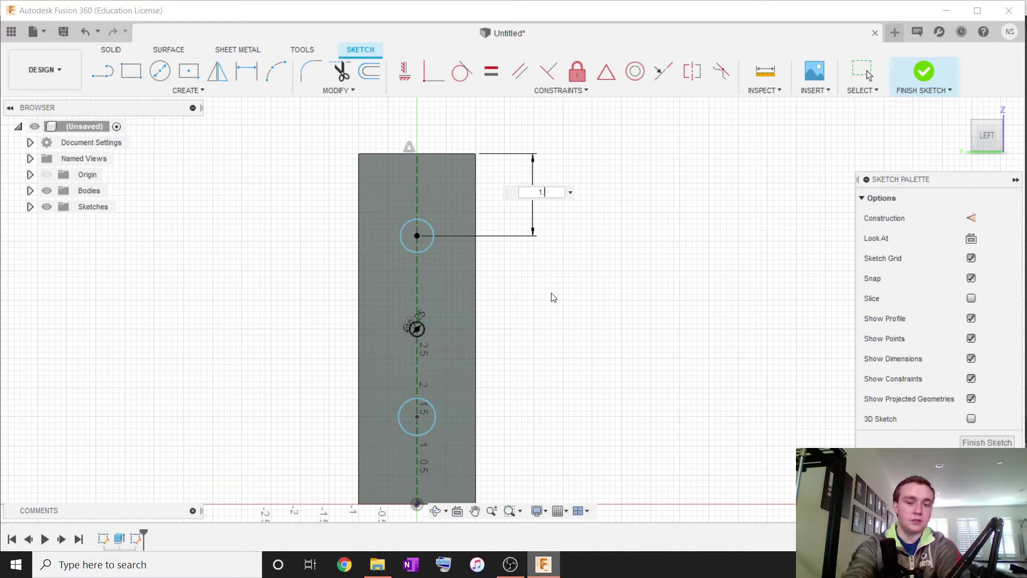
key("Return")
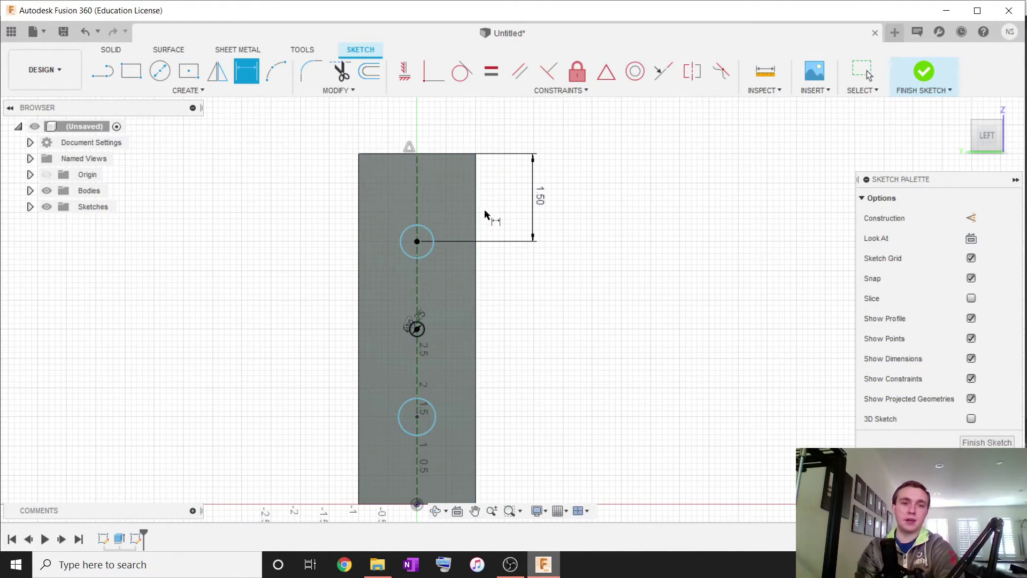
Step: Dimension the lower circle's centre 1.5 in from the tube face's bottom edge
left_click(417, 416)
scroll(473, 434, "down", 2)
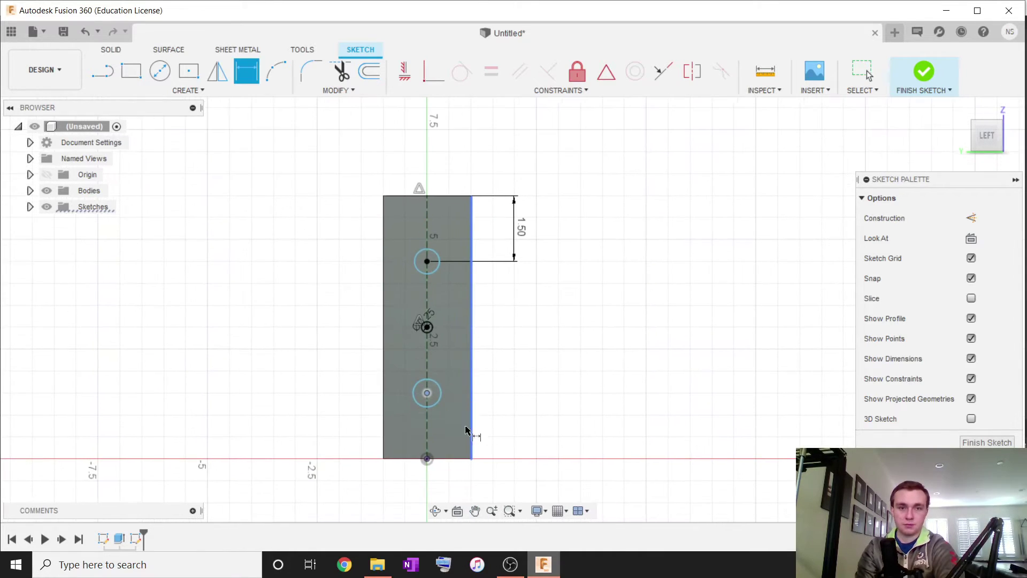
left_click(452, 459)
left_click(527, 408)
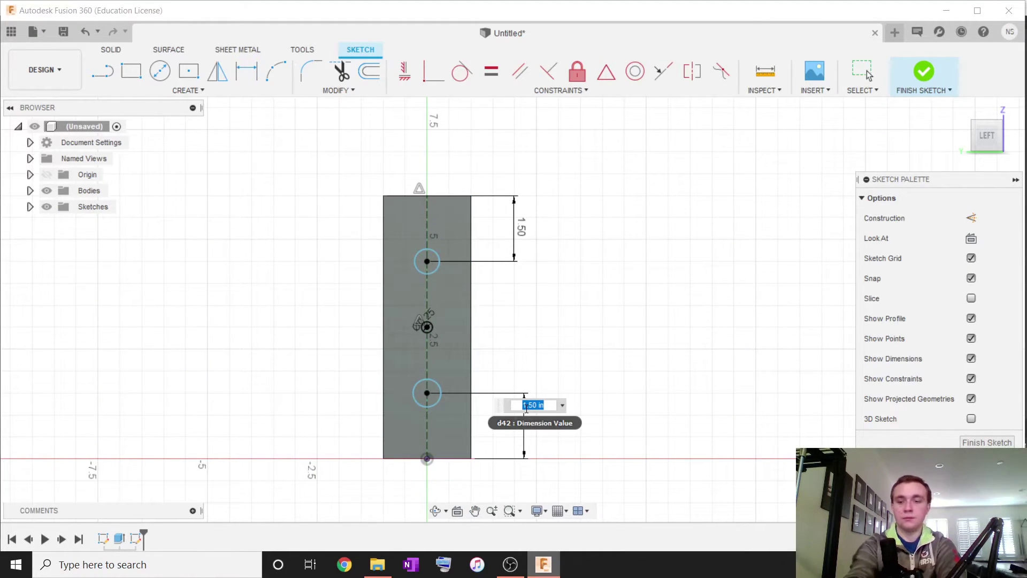
key("Return")
key("Escape")
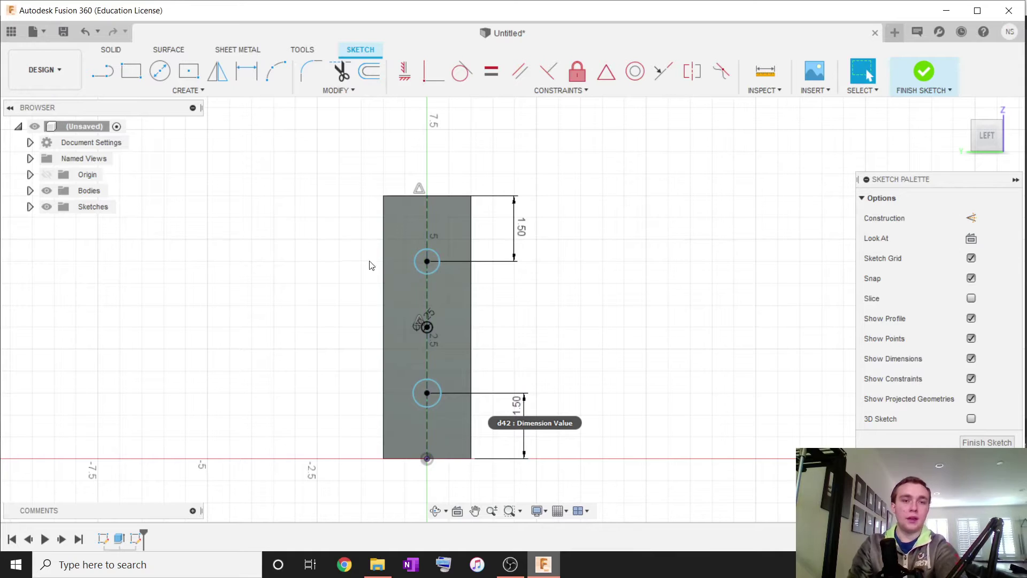
scroll(411, 251, "up", 2)
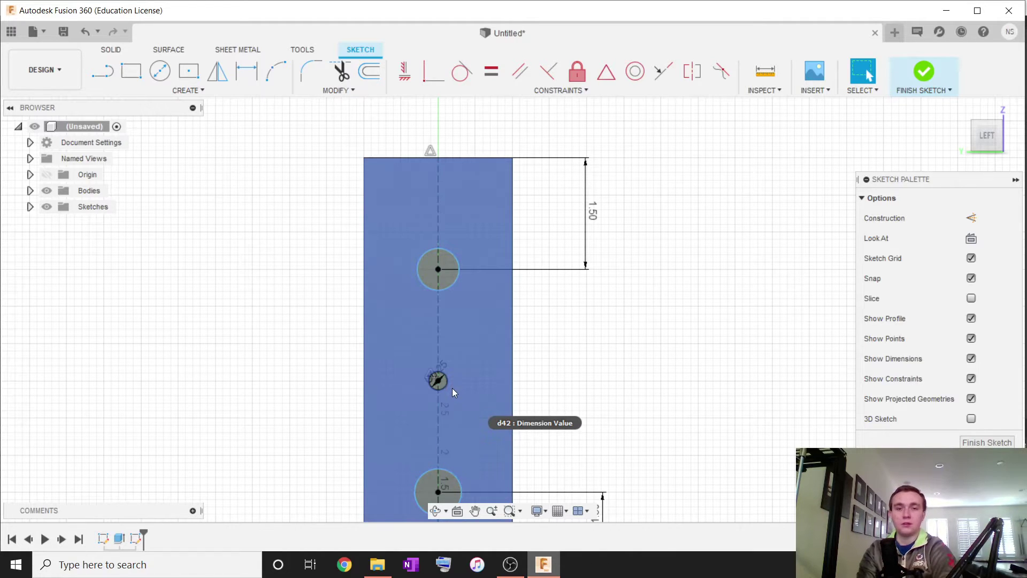
scroll(442, 396, "up", 5)
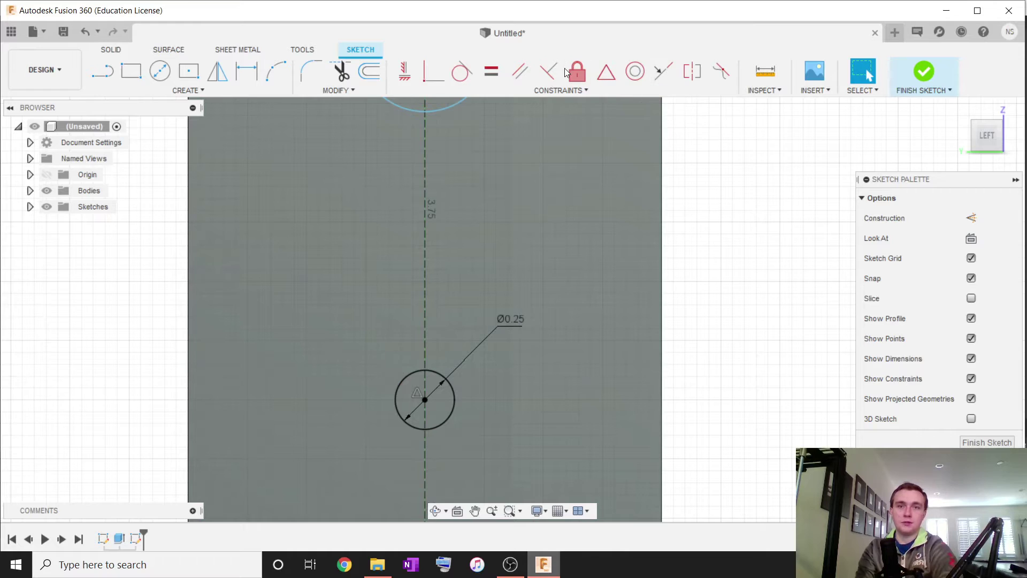
scroll(565, 218, "down", 3)
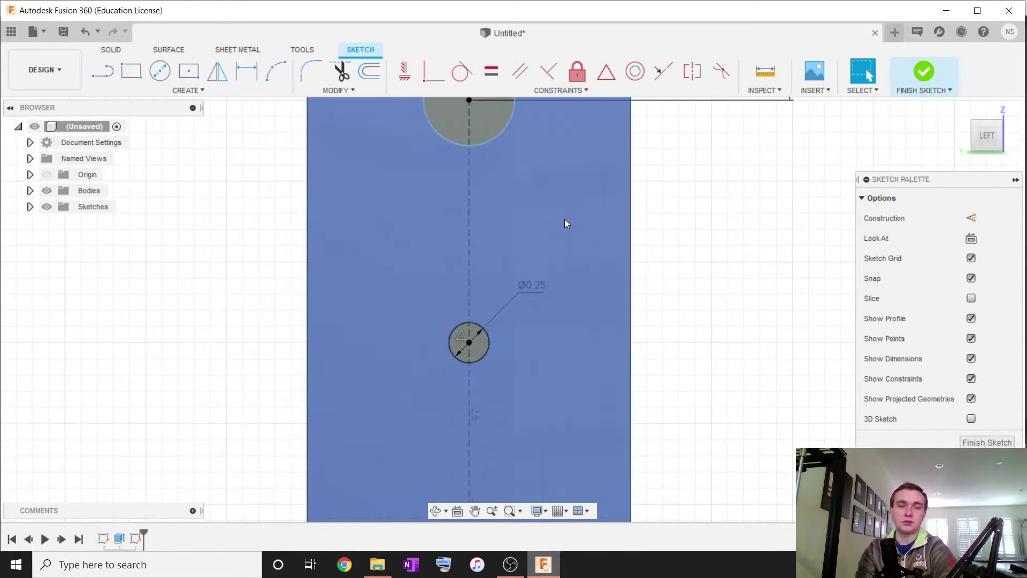
Step: Make the upper, lower and middle circles on the tube face equal in size with an Equal constraint
scroll(527, 191, "down", 1)
left_click(510, 155)
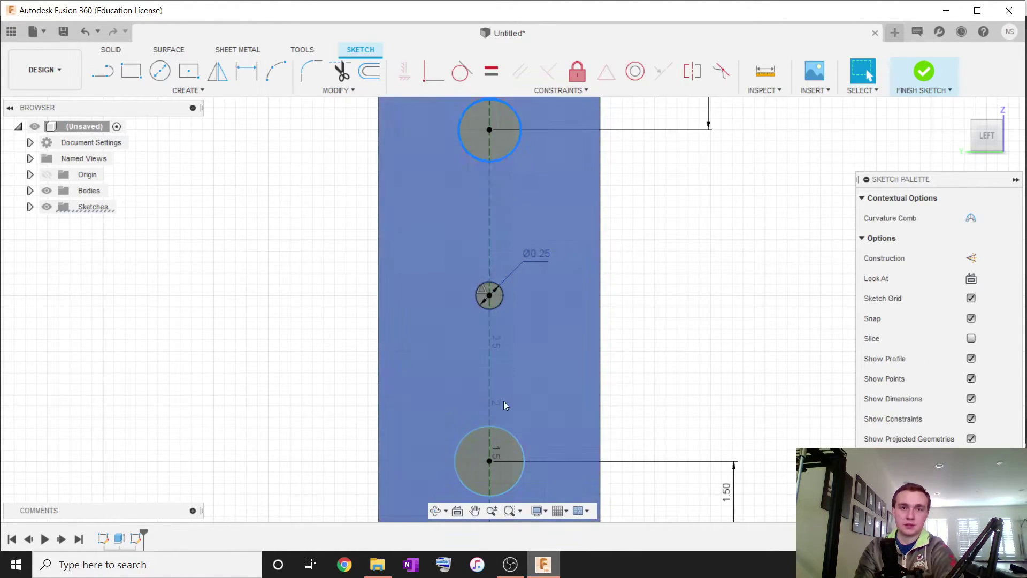
left_click(504, 428)
left_click(502, 298)
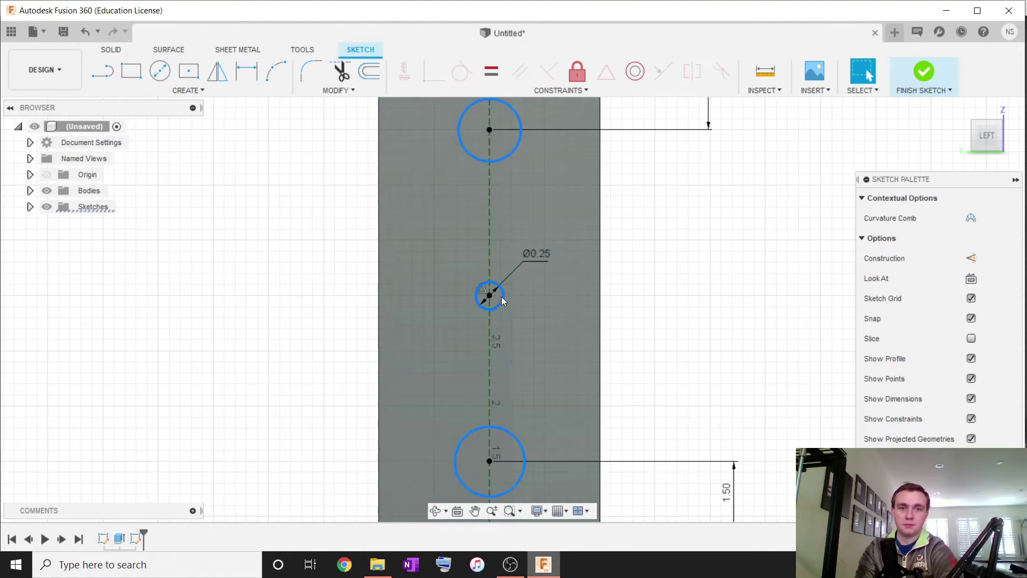
left_click(491, 71)
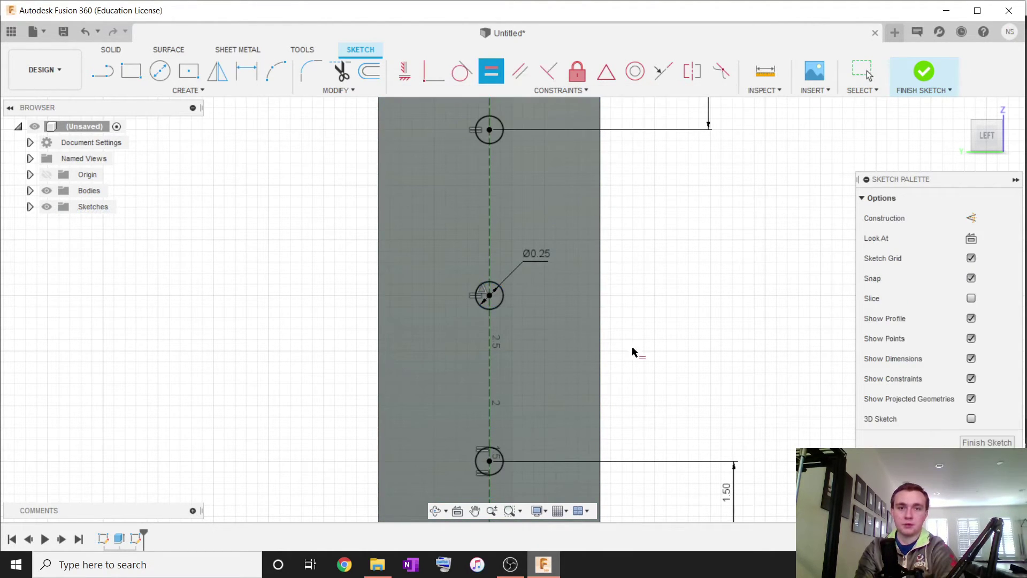
key("Escape")
Step: Test the equal constraint by setting the middle circle's diameter to 0.5 in and back to 0.25 in
scroll(595, 362, "down", 1)
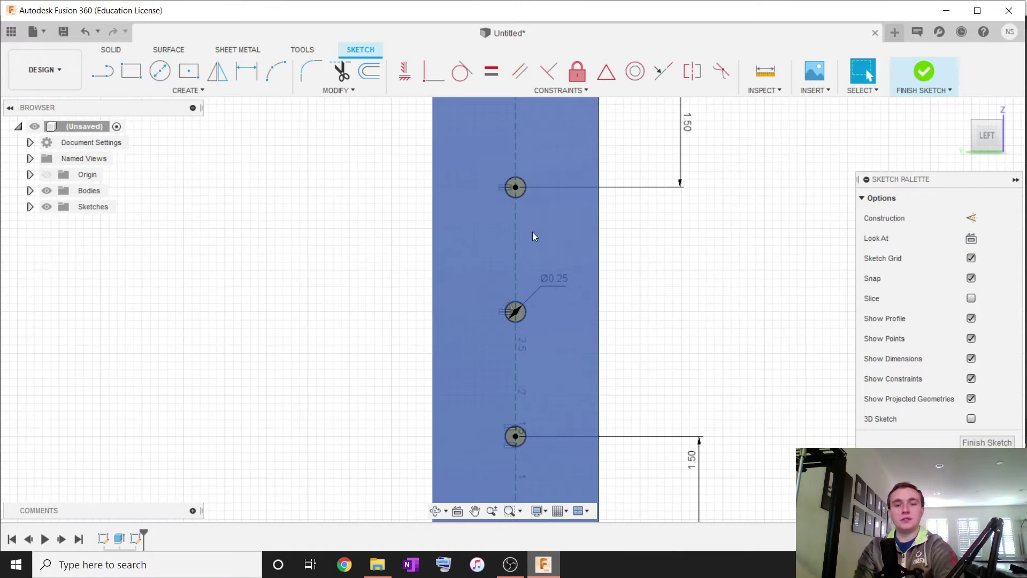
double_click(560, 279)
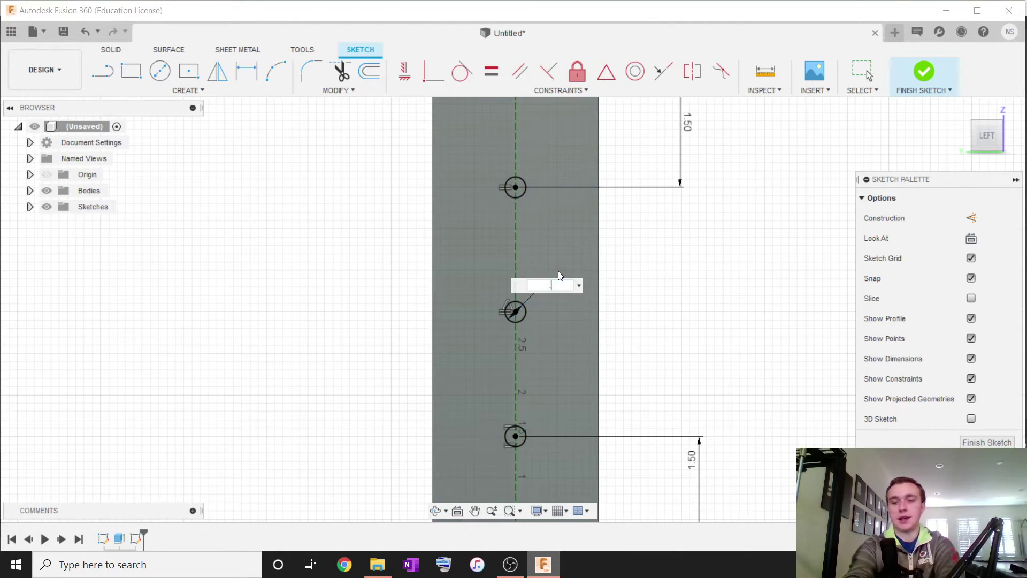
type(".5")
key("Return")
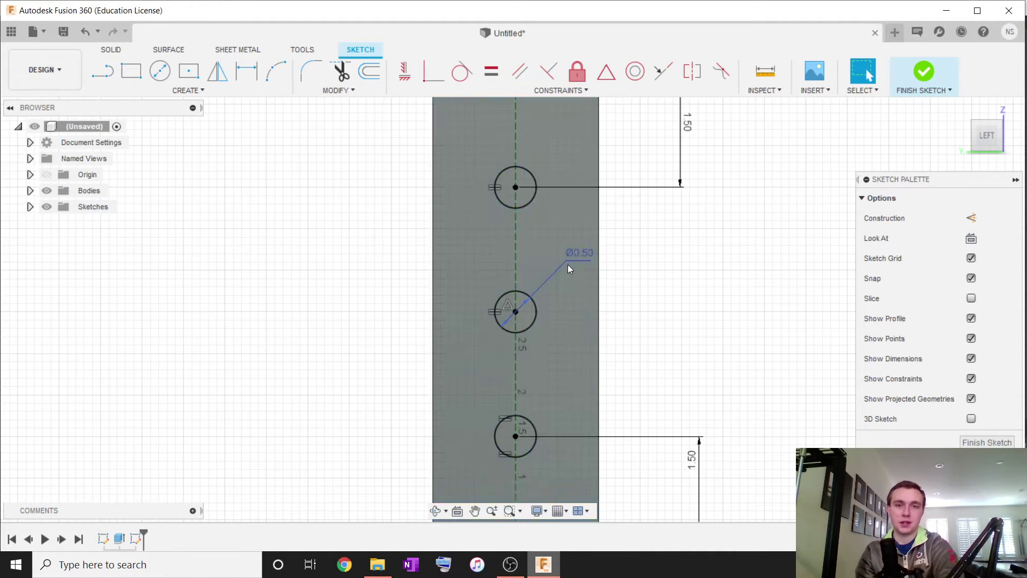
double_click(575, 256)
type(".25")
key("Return")
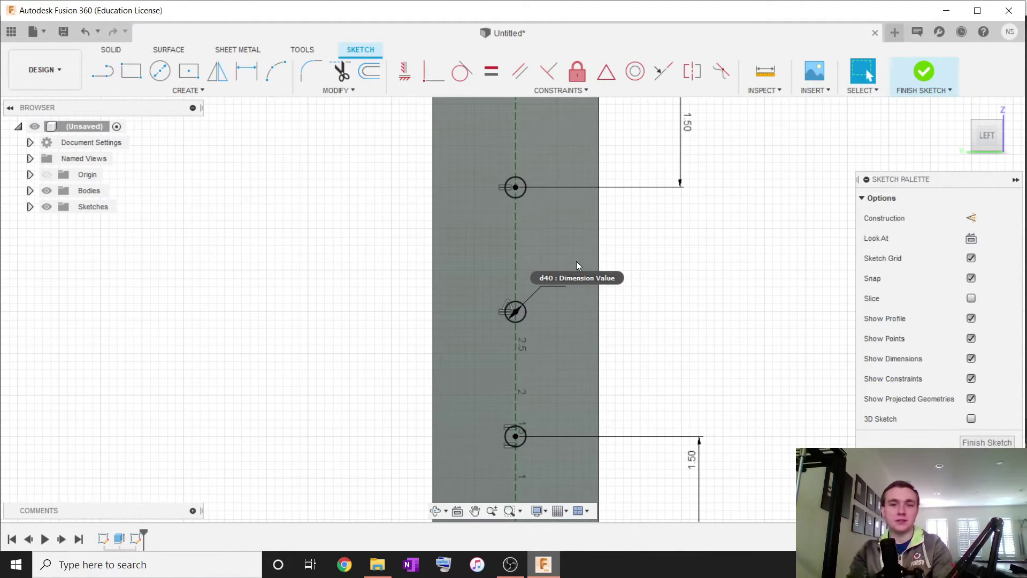
left_click(532, 193)
left_click(731, 389)
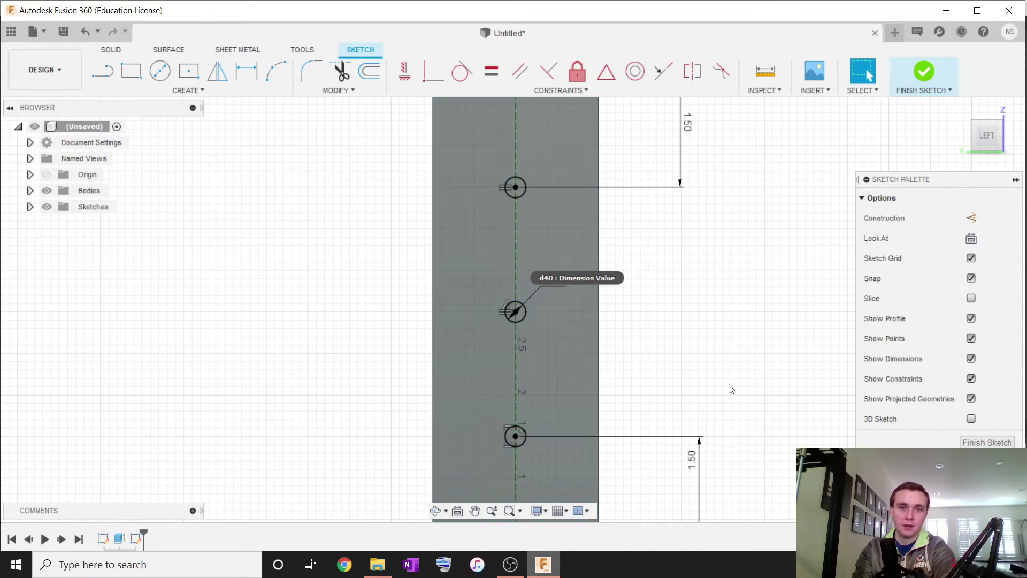
Step: Extrude the three circles -2.50 in as a cut through both side walls of the tube
scroll(753, 318, "down", 2)
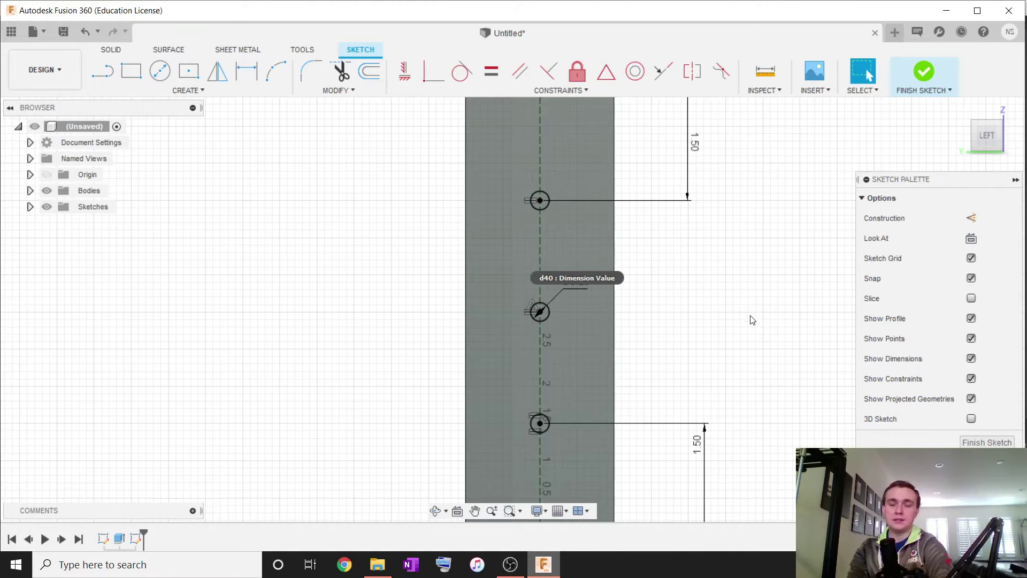
scroll(741, 327, "down", 2)
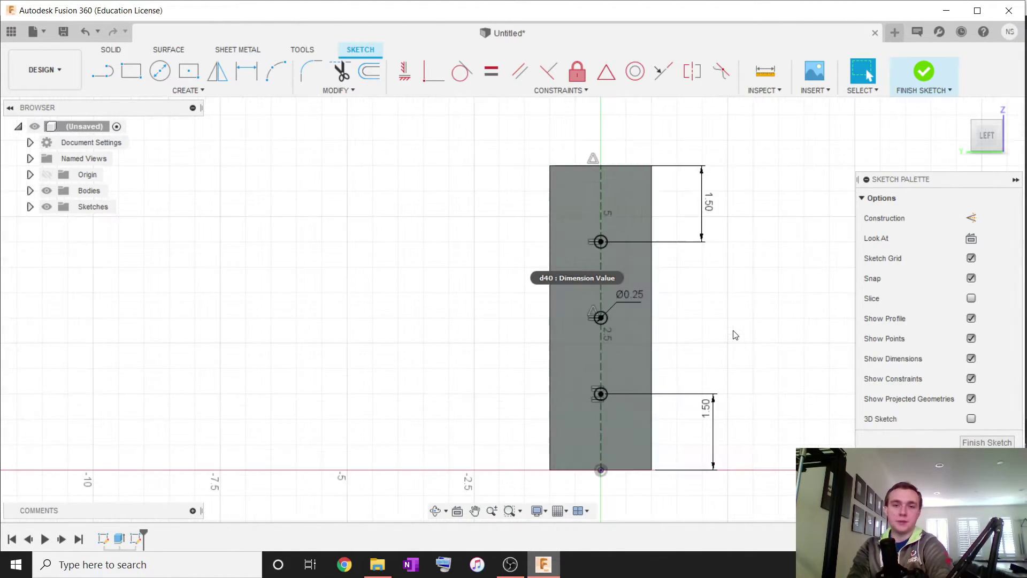
key("e")
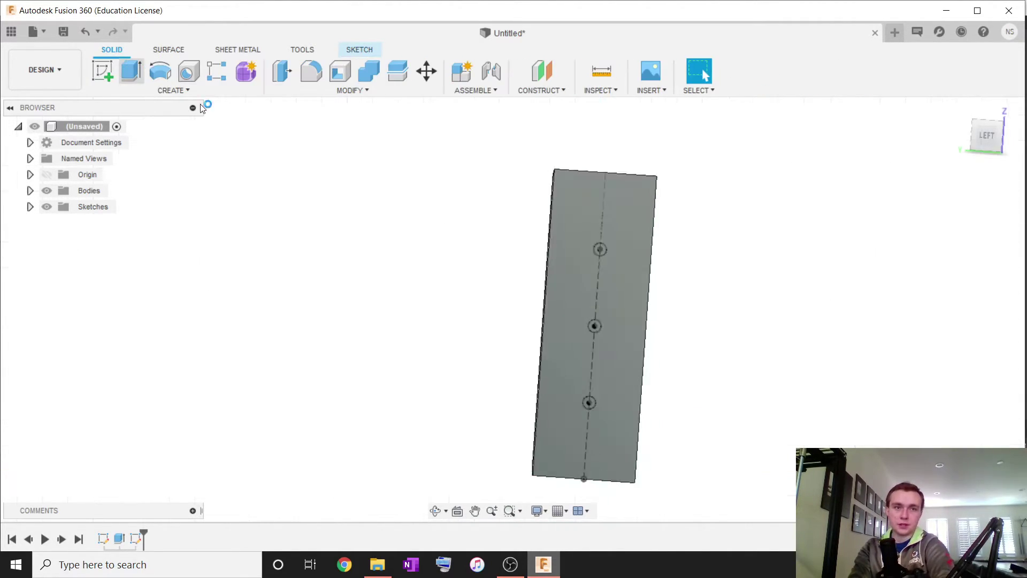
left_click(527, 285)
left_click(444, 288)
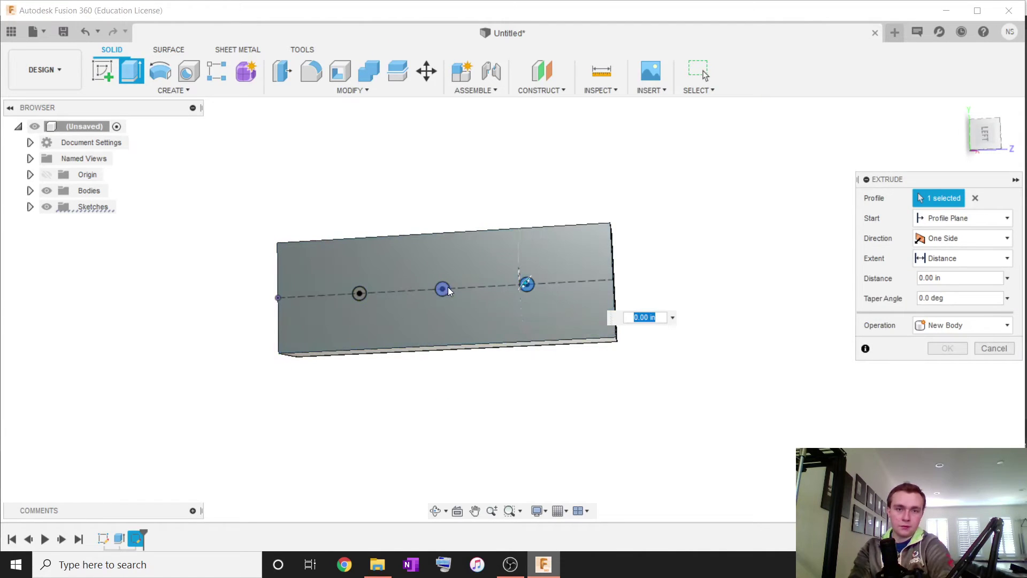
left_click(359, 293)
middle_click_drag(363, 291, 387, 251, "shift")
left_click_drag(388, 251, 351, 370)
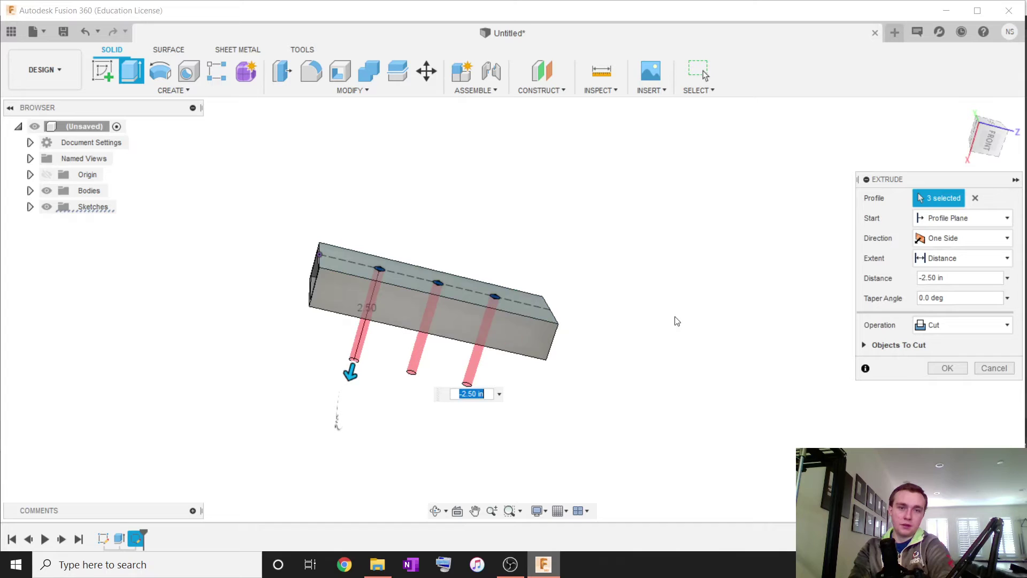
left_click(948, 368)
Step: Start a new sketch on the tube's narrow front face
left_click_drag(692, 386, 760, 243)
middle_click_drag(760, 244, 756, 389, "shift")
middle_click_drag(678, 290, 684, 361, "shift")
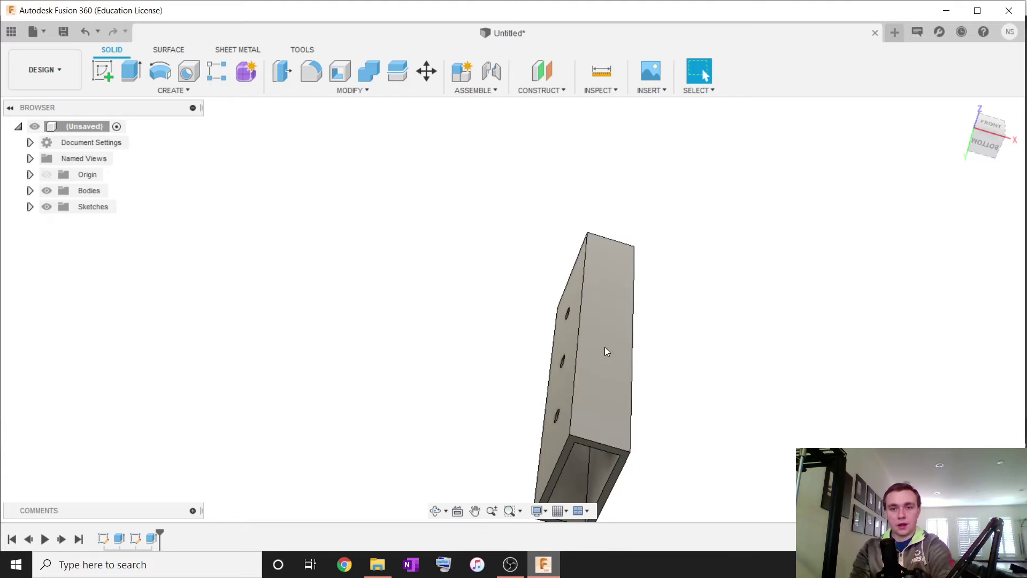
left_click(600, 329)
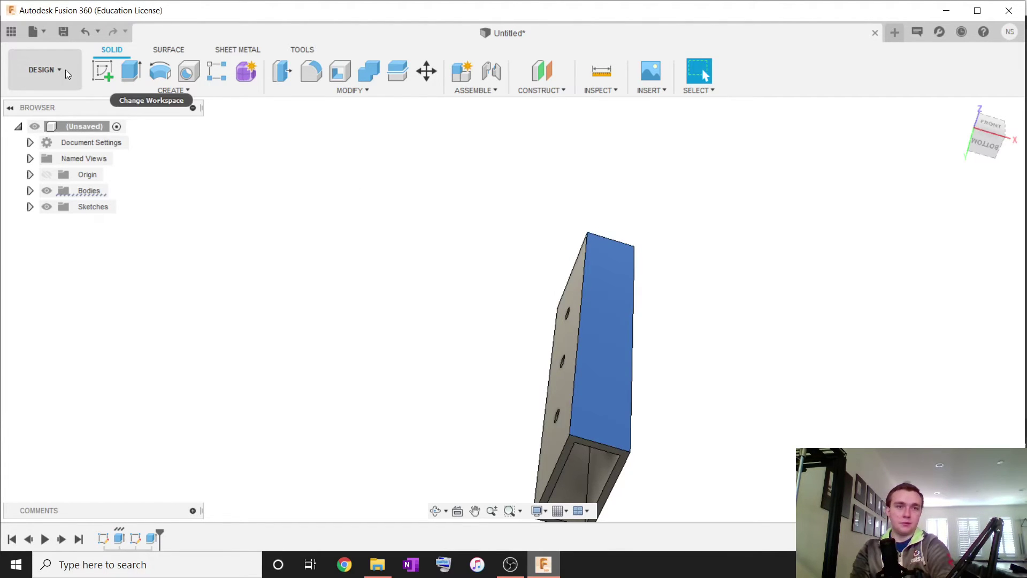
left_click(102, 70)
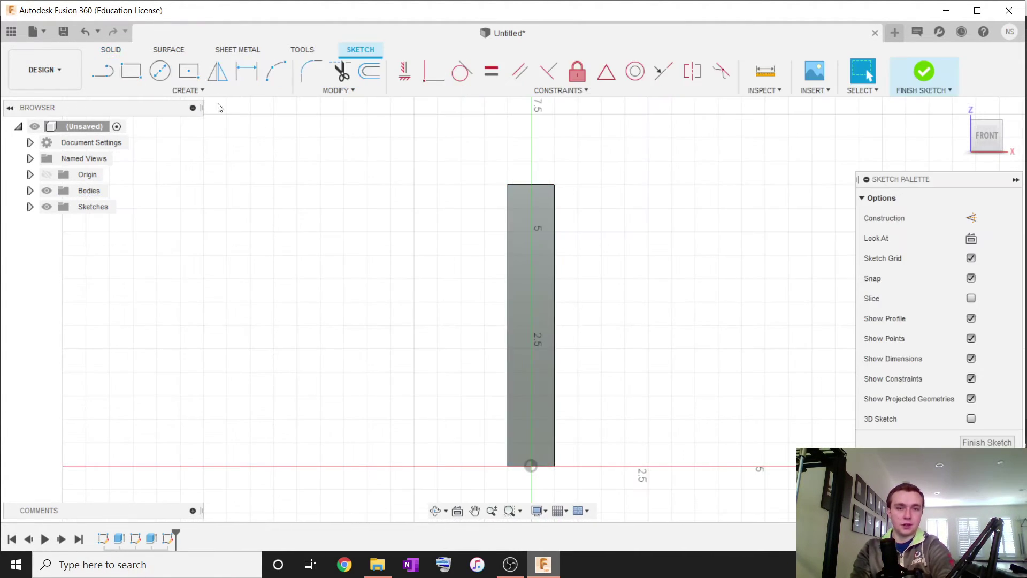
Step: Draw a vertical construction line from the origin to the midpoint of the face's top edge
left_click(104, 72)
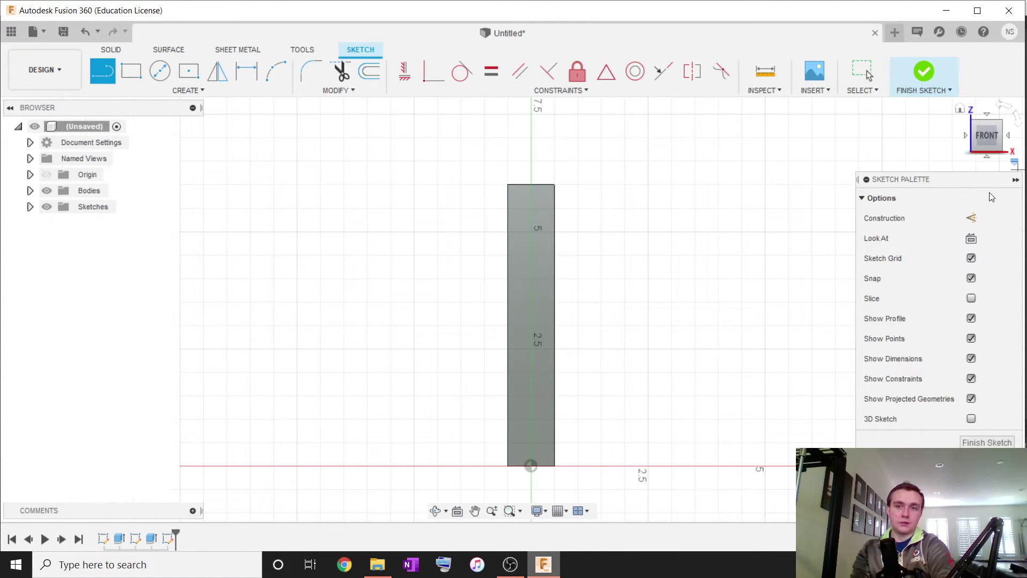
left_click(972, 218)
left_click(531, 465)
double_click(527, 184)
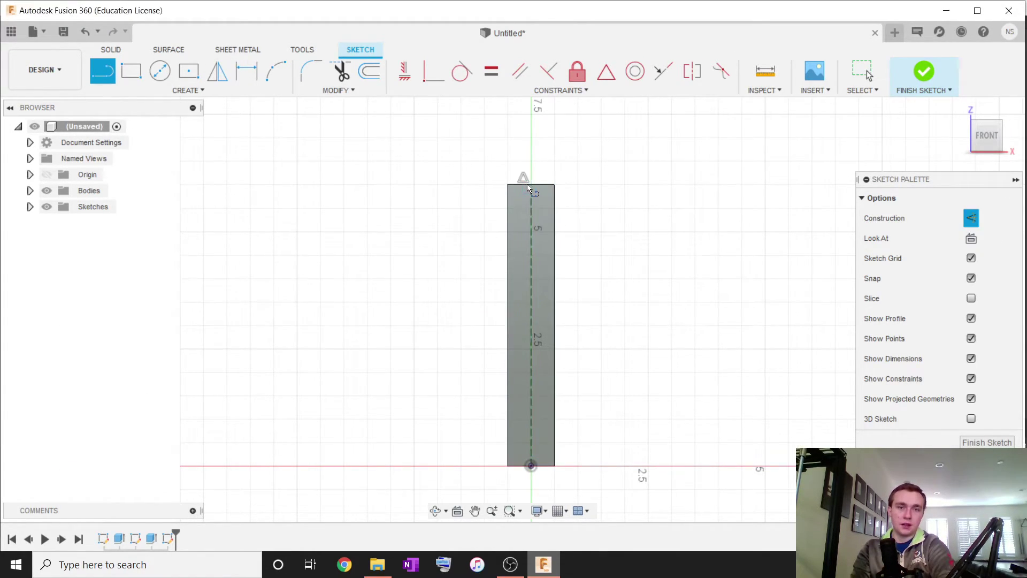
Step: Draw a horizontal construction line from the vertical line's midpoint to the midpoint of the face's right edge
left_click(531, 323)
left_click(555, 323)
scroll(538, 321, "up", 4)
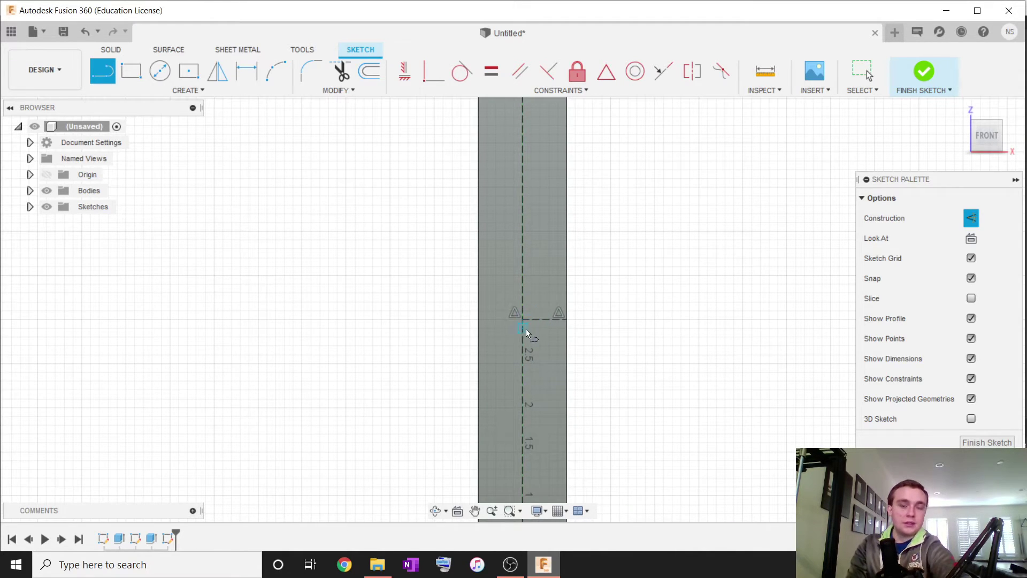
key("Escape")
Step: Turn off construction mode and draw a 0.25 in diameter circle centred on the lower half of the vertical construction line
left_click(532, 318)
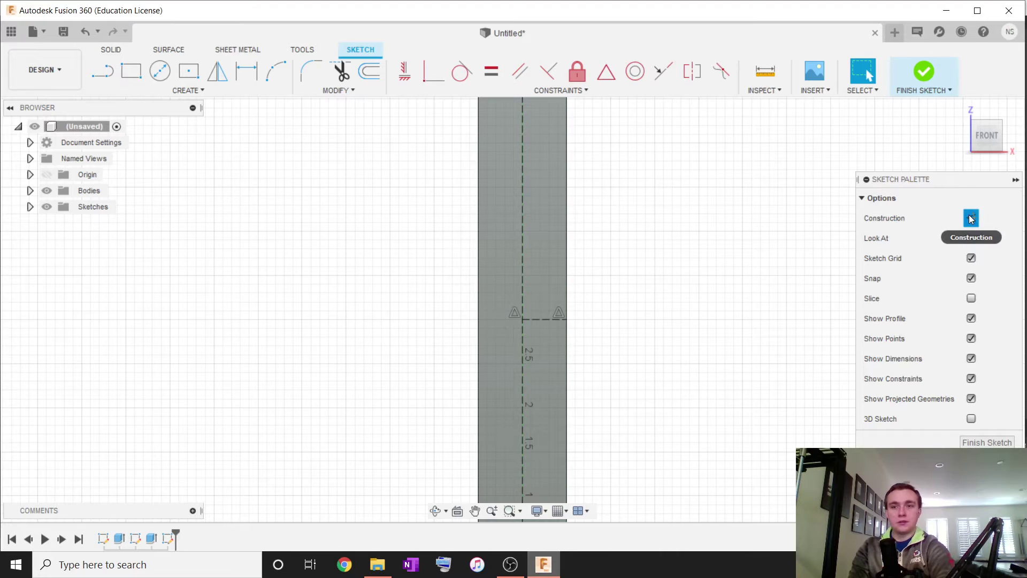
scroll(730, 307, "down", 3)
middle_click_drag(700, 301, 662, 282)
scroll(662, 283, "up", 1)
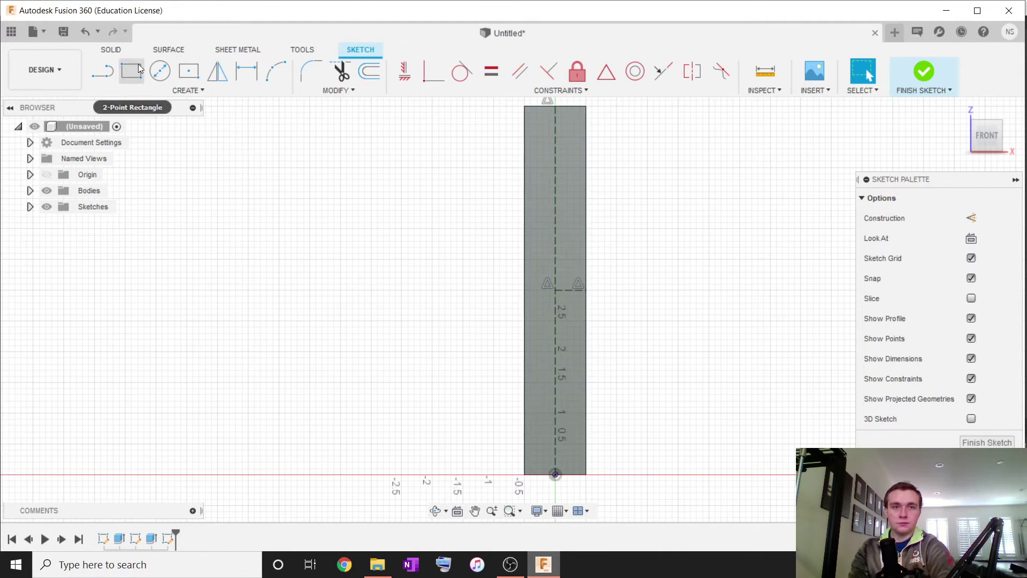
left_click(159, 70)
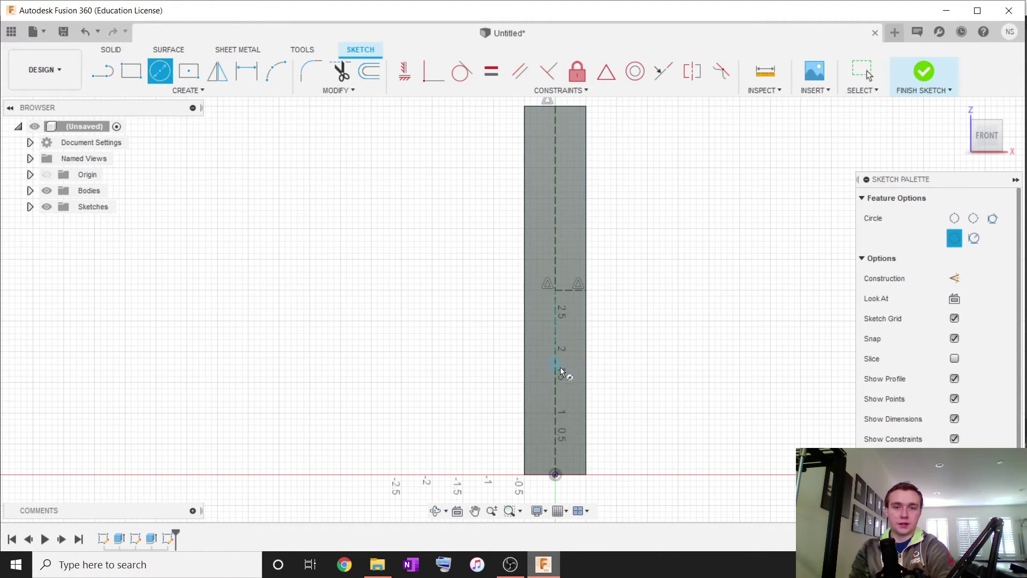
left_click(556, 390)
type(".25")
key("Return")
key("Escape")
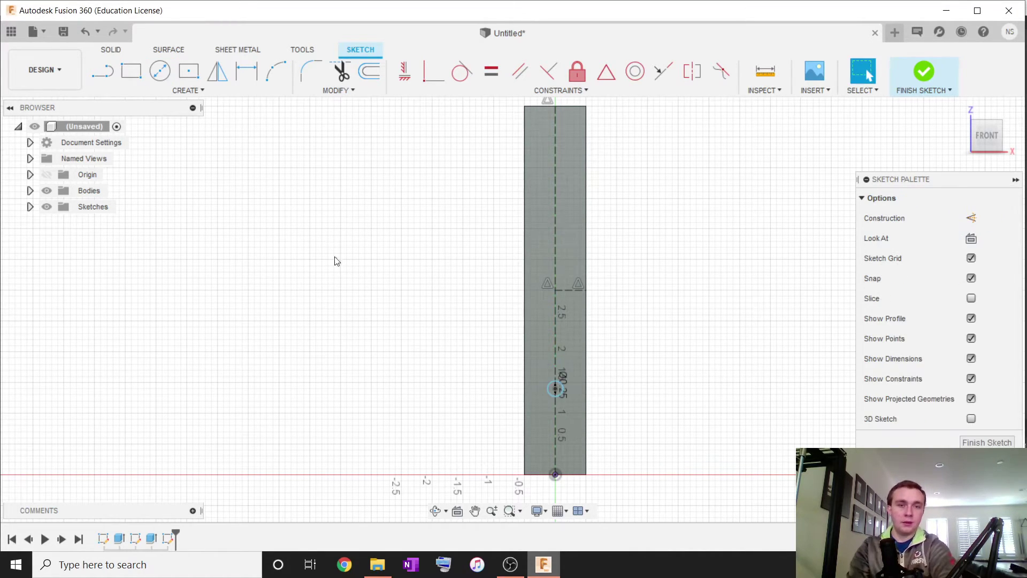
Step: Dimension the circle's centre 1.5 in from the bottom edge of the narrow face
left_click(246, 70)
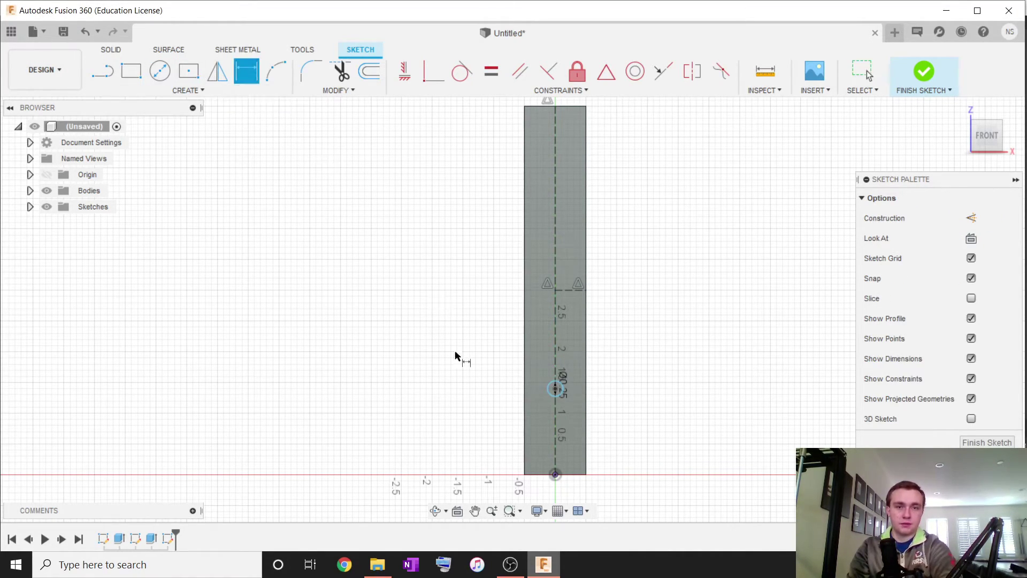
left_click(573, 475)
left_click(644, 467)
type("1.5")
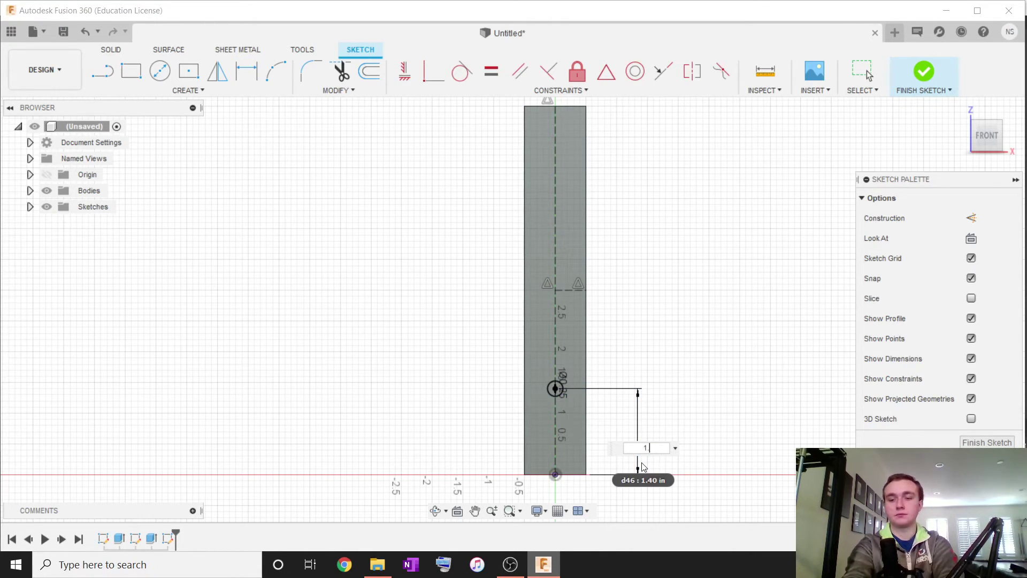
key("Return")
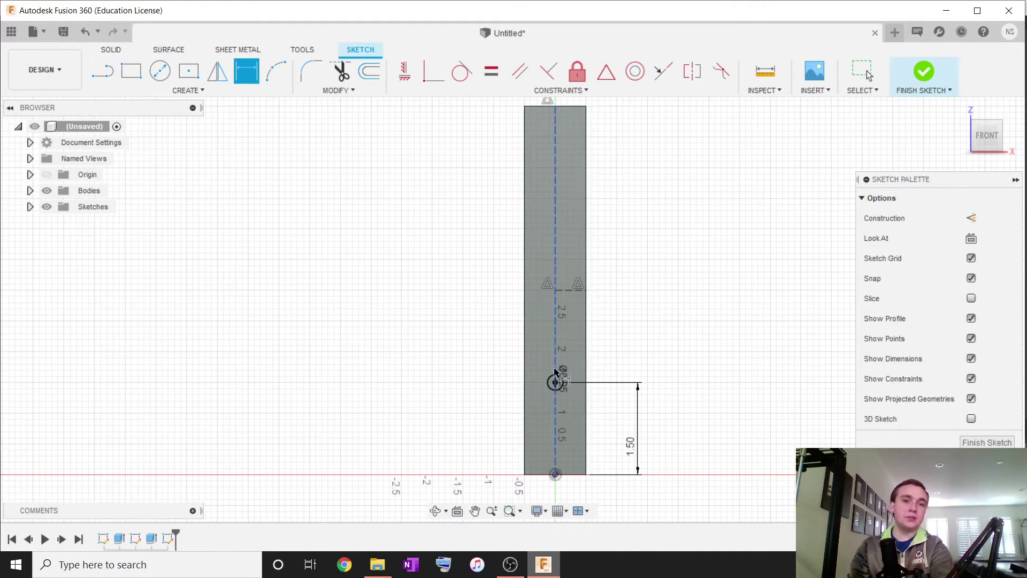
key("Escape")
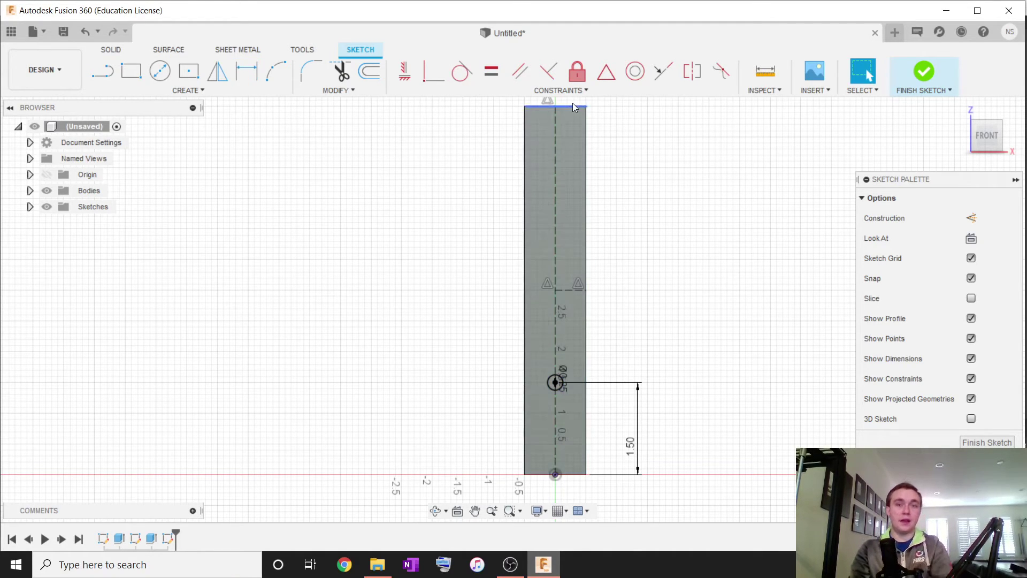
Step: Mirror the 0.25 in circle about the horizontal construction line to the upper half of the face
left_click(540, 365)
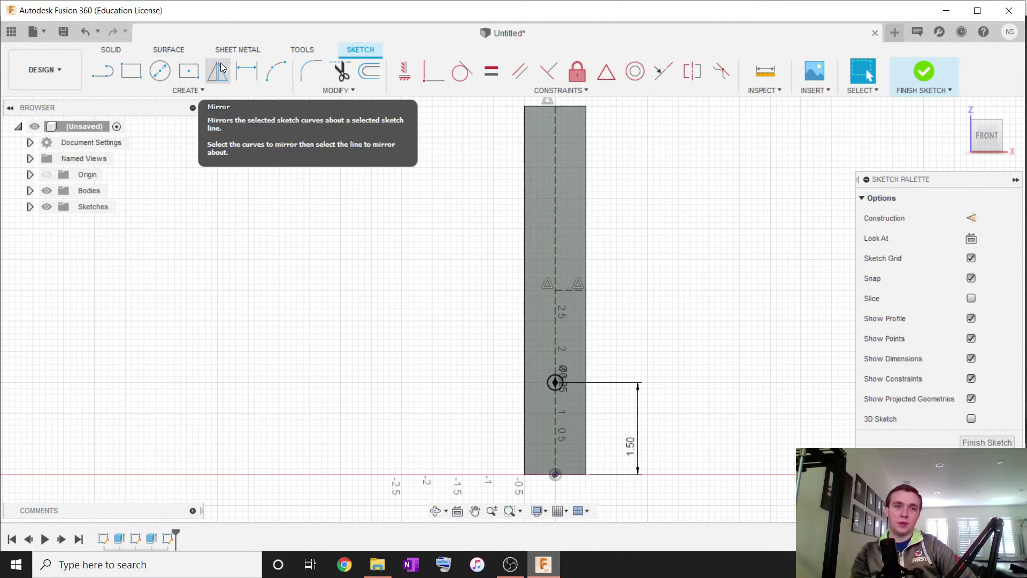
left_click(198, 90)
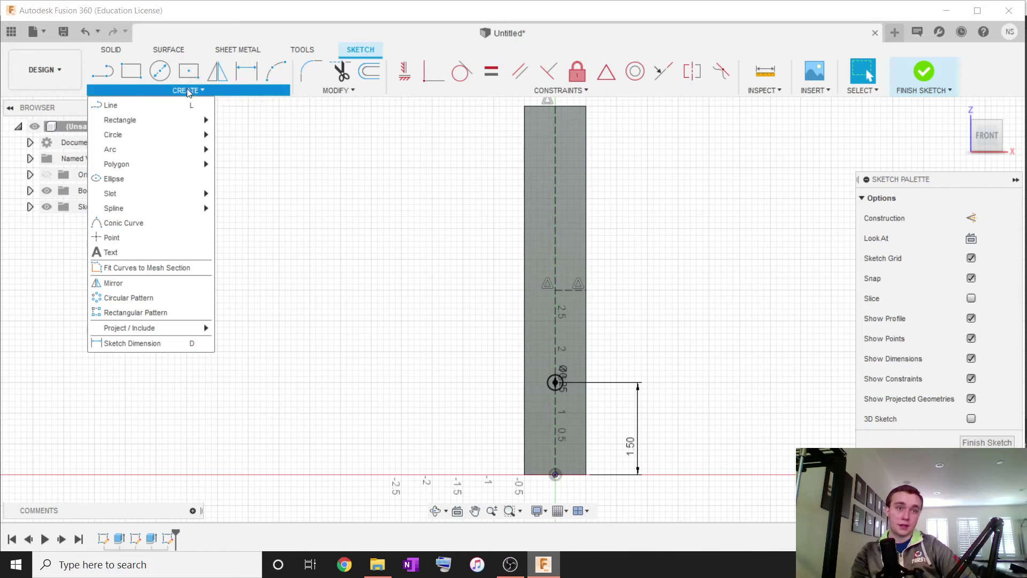
left_click(217, 78)
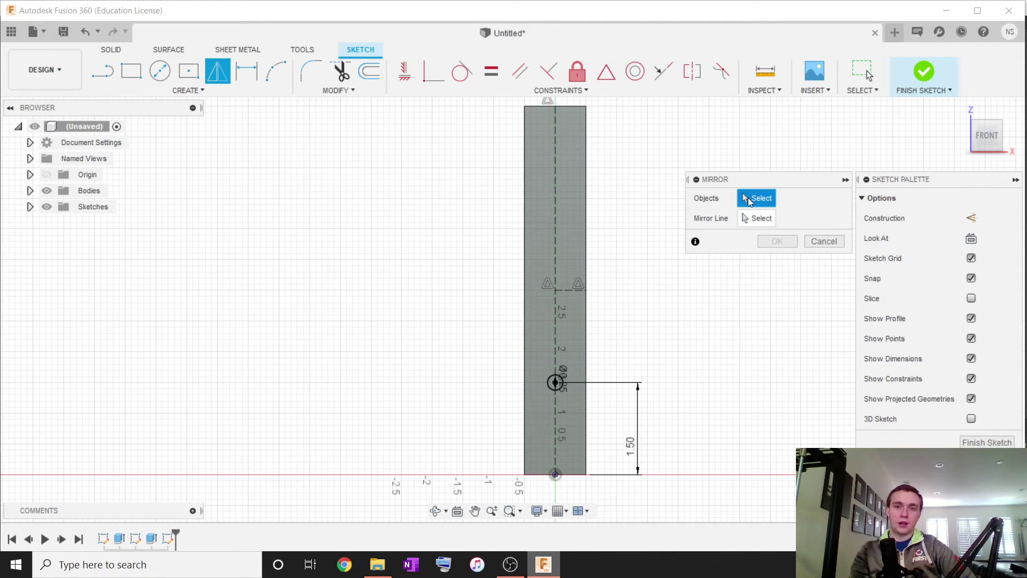
scroll(552, 380, "up", 4)
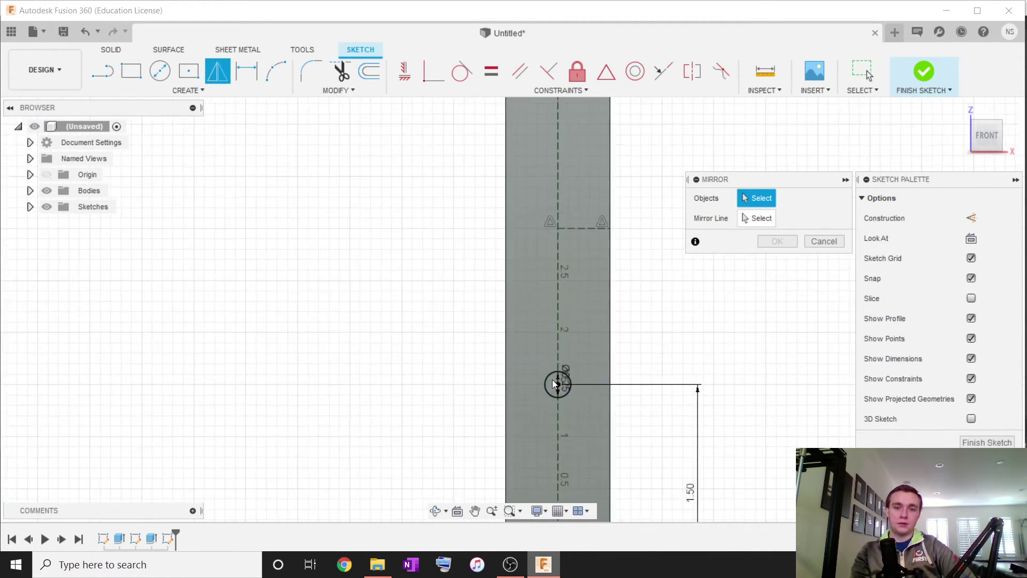
left_click(550, 367)
scroll(546, 331, "down", 4)
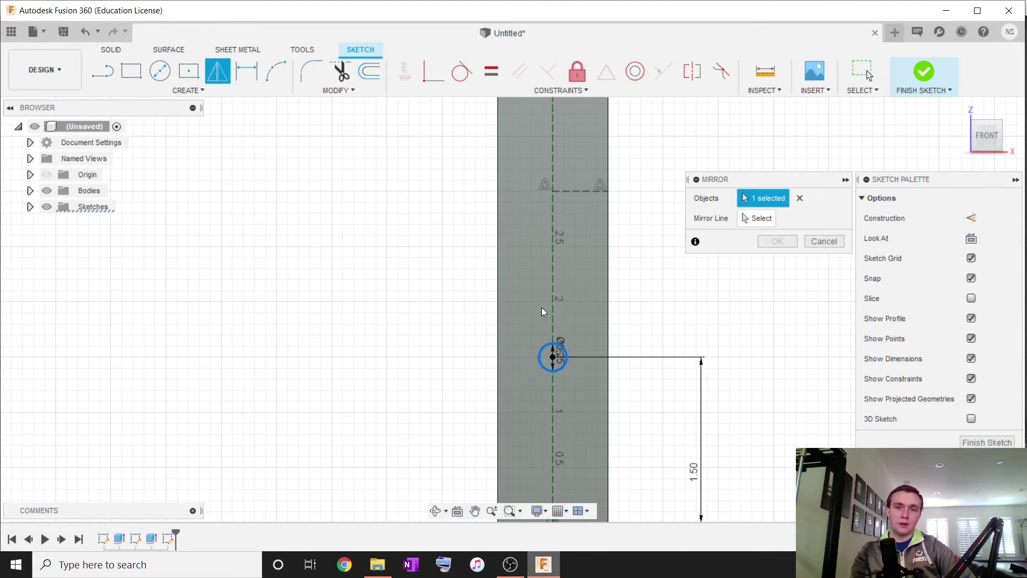
left_click(758, 218)
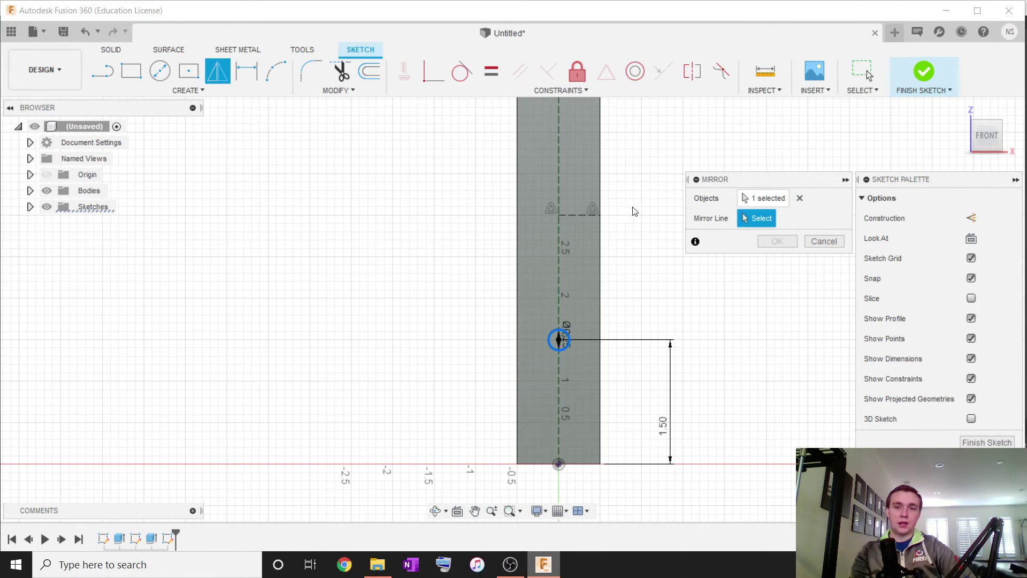
left_click(587, 215)
scroll(691, 266, "down", 4)
middle_click_drag(691, 273, 647, 340)
scroll(647, 340, "up", 2)
left_click(777, 241)
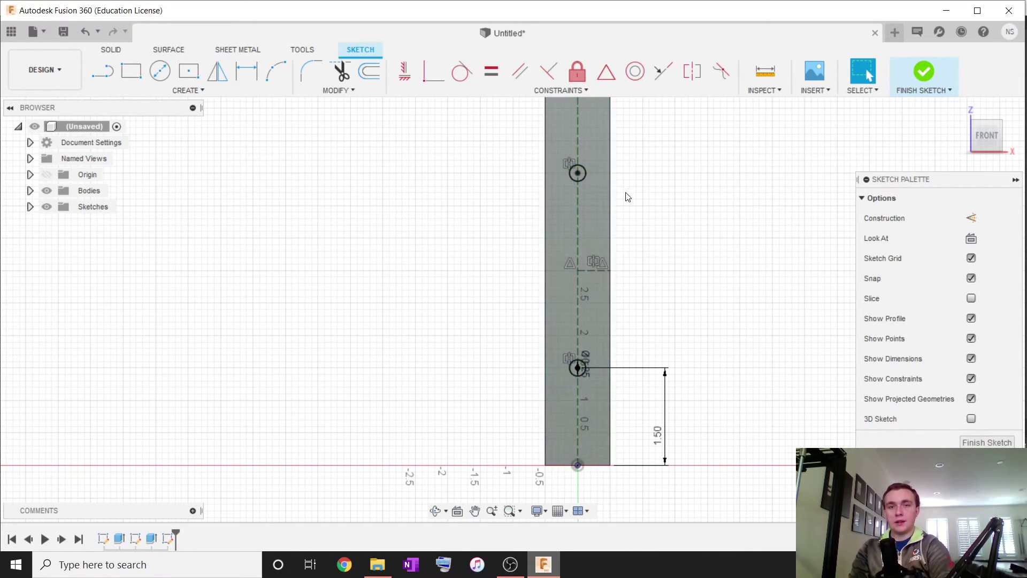
left_click(586, 322)
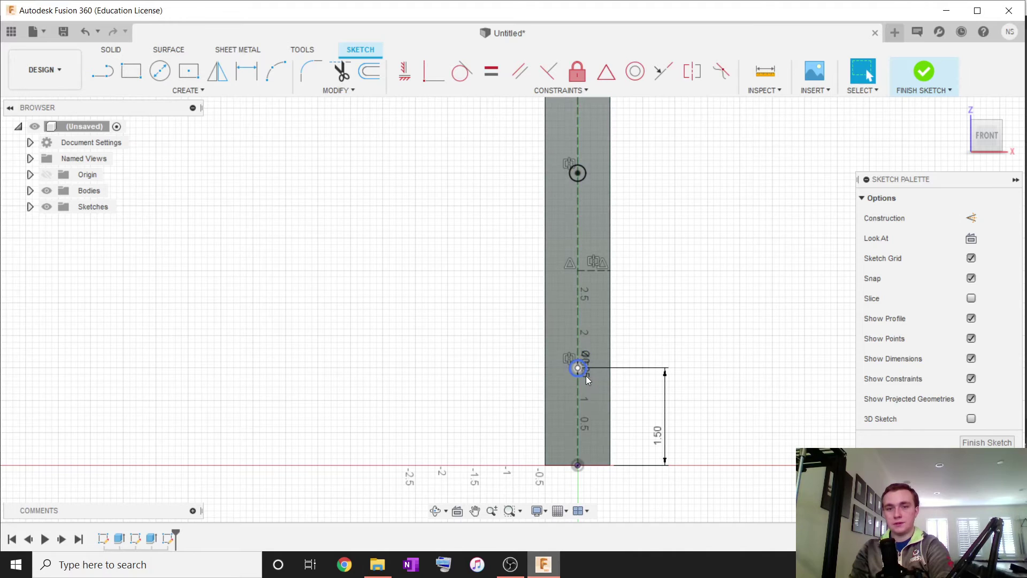
Step: Set the lower circle's distance from the bottom edge of the narrow face to 1 in
double_click(671, 436)
type("1.5")
key("Return")
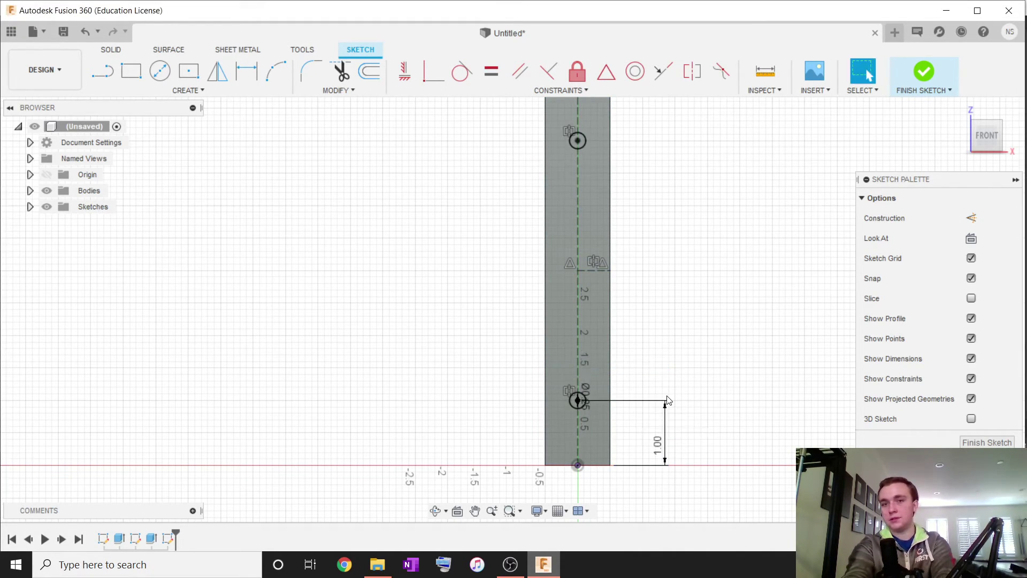
Step: Set the lower circle's distance from the bottom edge of the narrow face back to 1.5 in
scroll(590, 191, "down", 4)
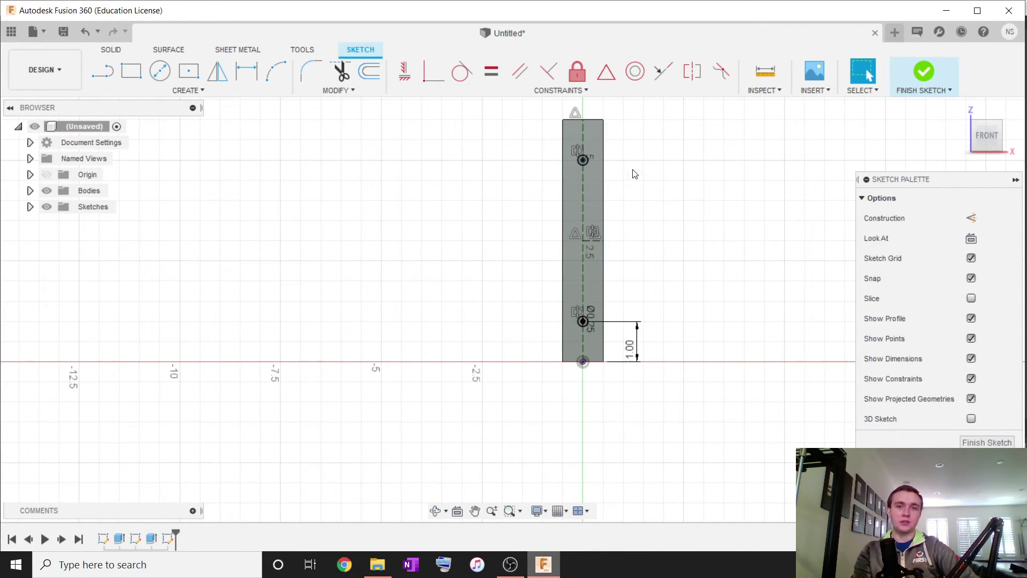
double_click(637, 330)
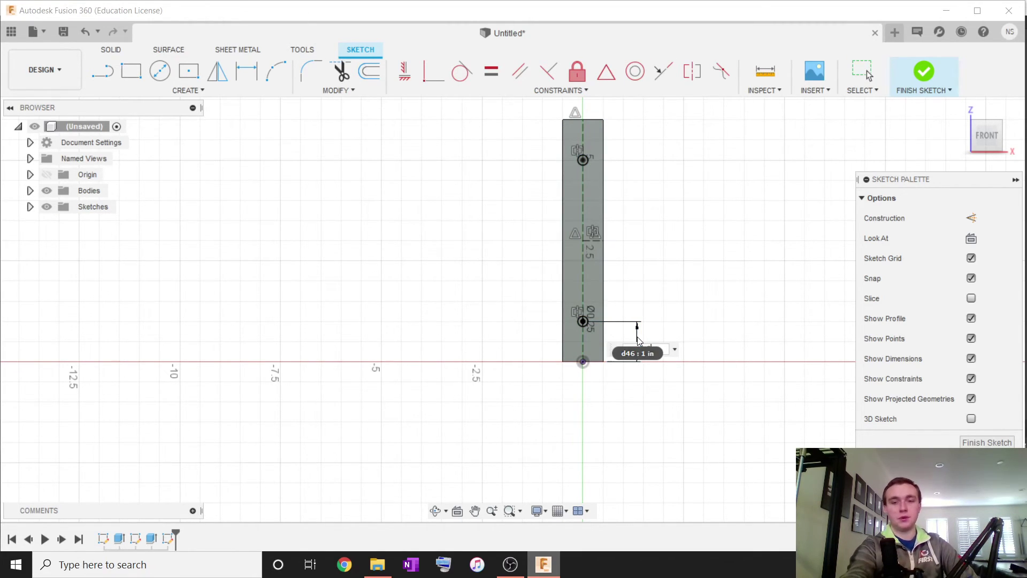
type("1.5")
key("Return")
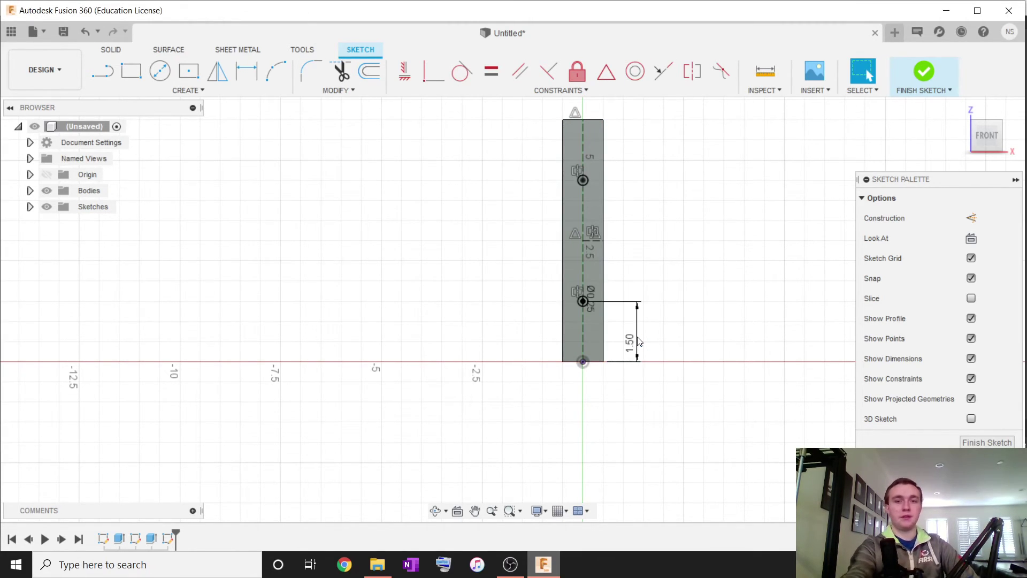
Step: Extrude both 0.25 in circles on the narrow face into the tube as a cut to make through holes
left_click(121, 51)
left_click(131, 70)
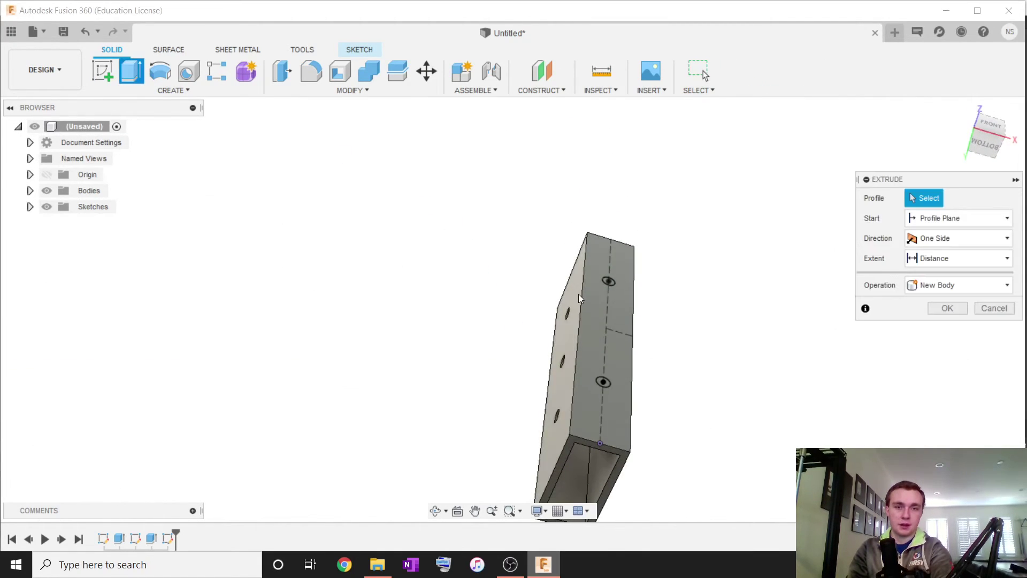
left_click(609, 282)
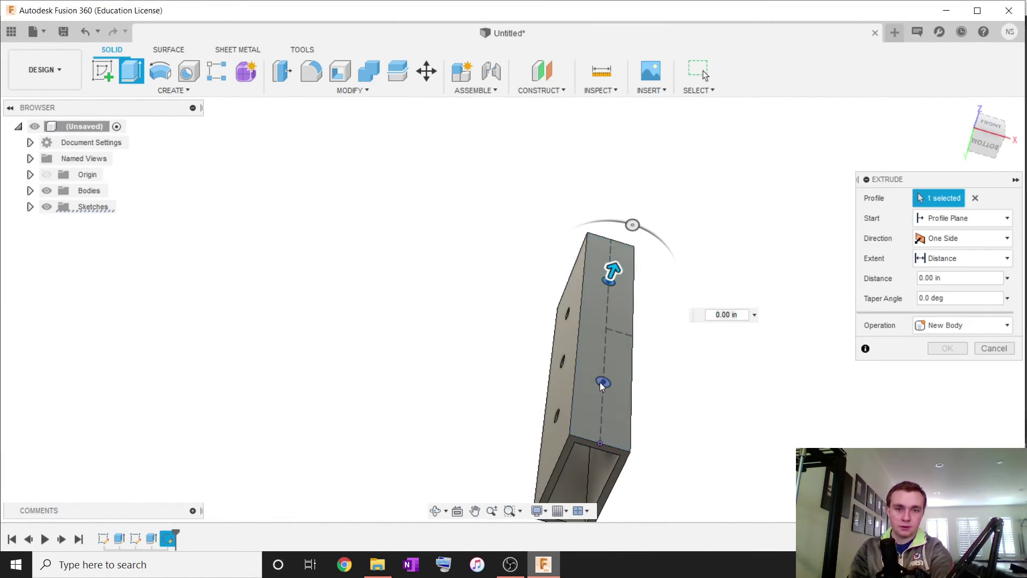
left_click(600, 382)
left_click_drag(608, 370, 463, 499)
left_click(948, 369)
middle_click_drag(699, 400, 705, 362, "shift")
left_click(510, 565)
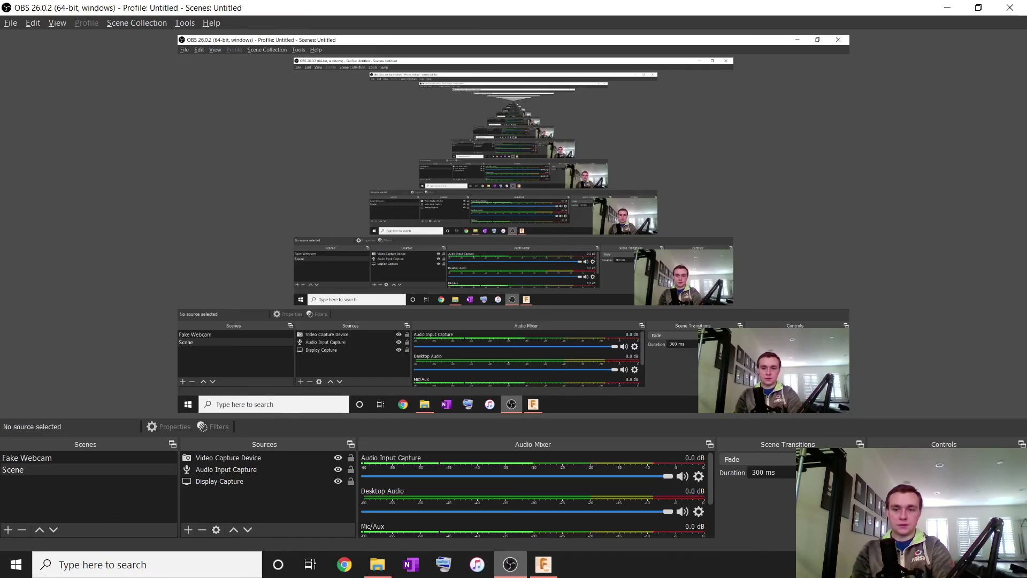
left_click(543, 565)
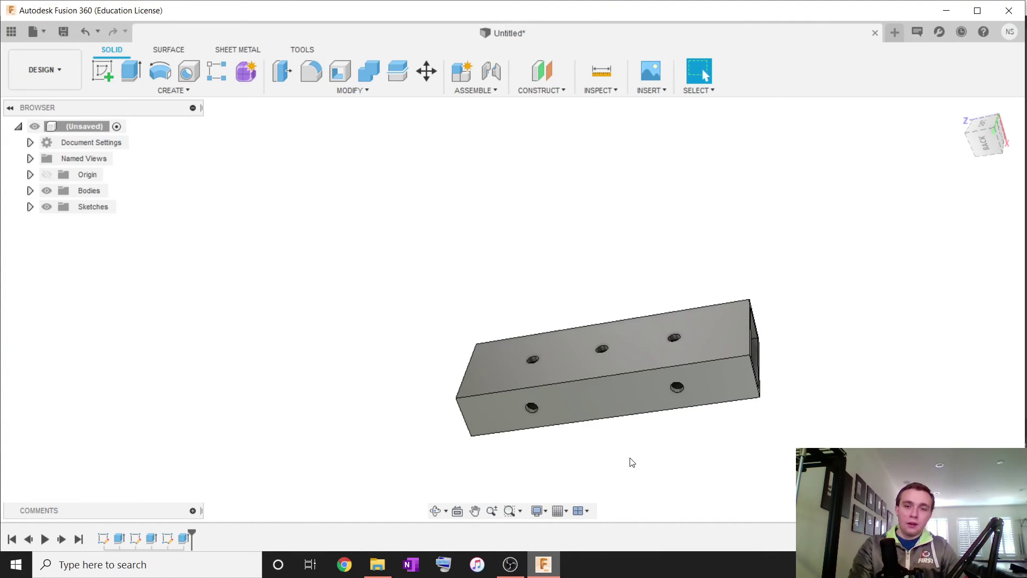
middle_click_drag(681, 257, 655, 383, "shift")
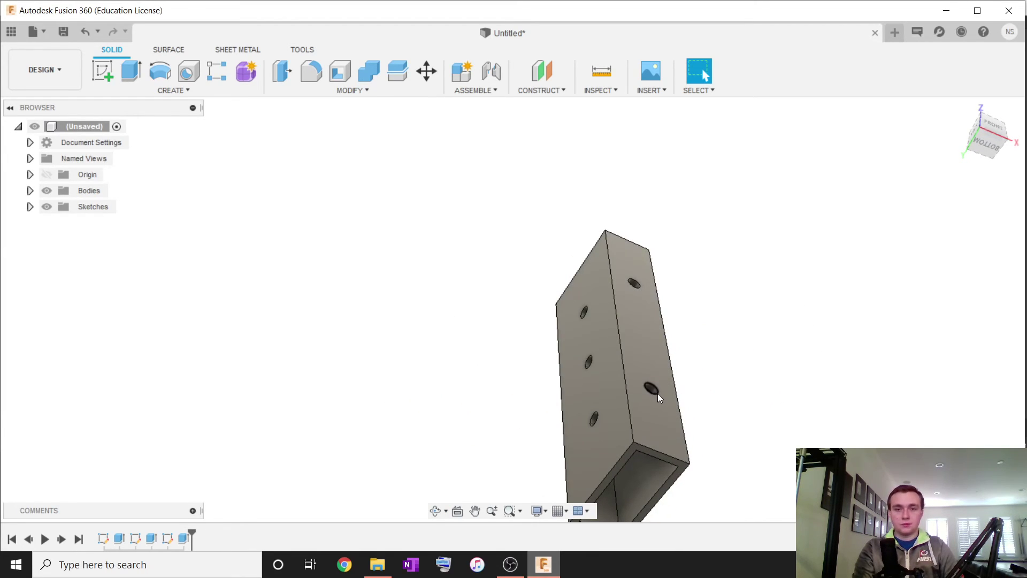
middle_click_drag(366, 385, 429, 342, "shift")
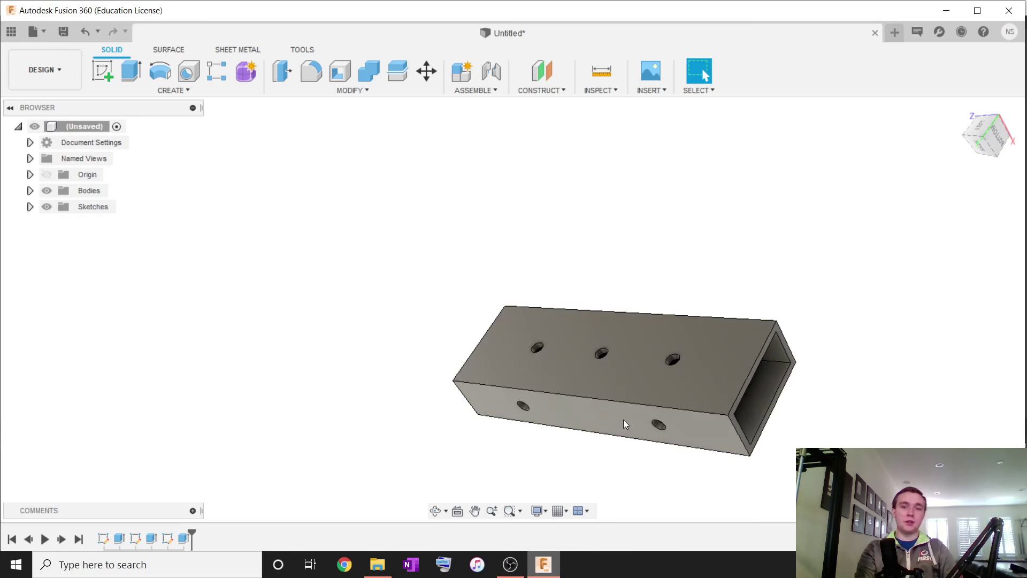
Step: Reopen the tube's profile sketch and the three-hole side sketch in turn to examine their dimensions and constraints
double_click(100, 538)
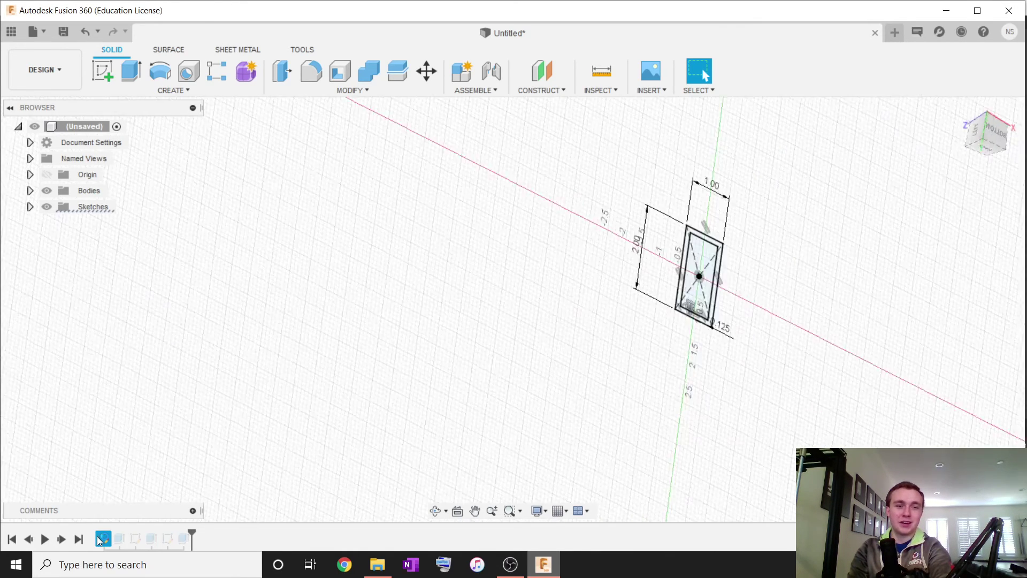
left_click(987, 442)
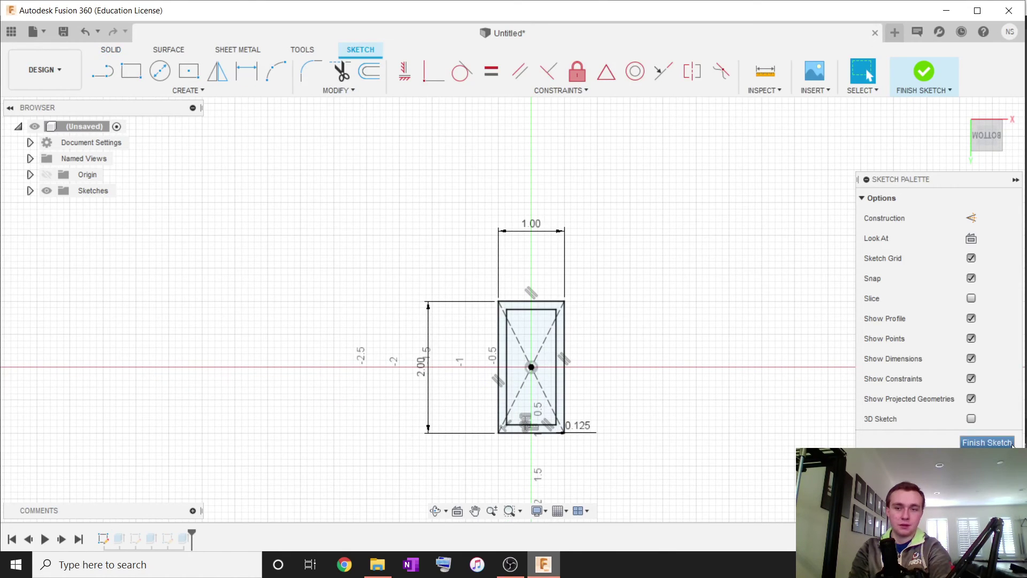
double_click(134, 542)
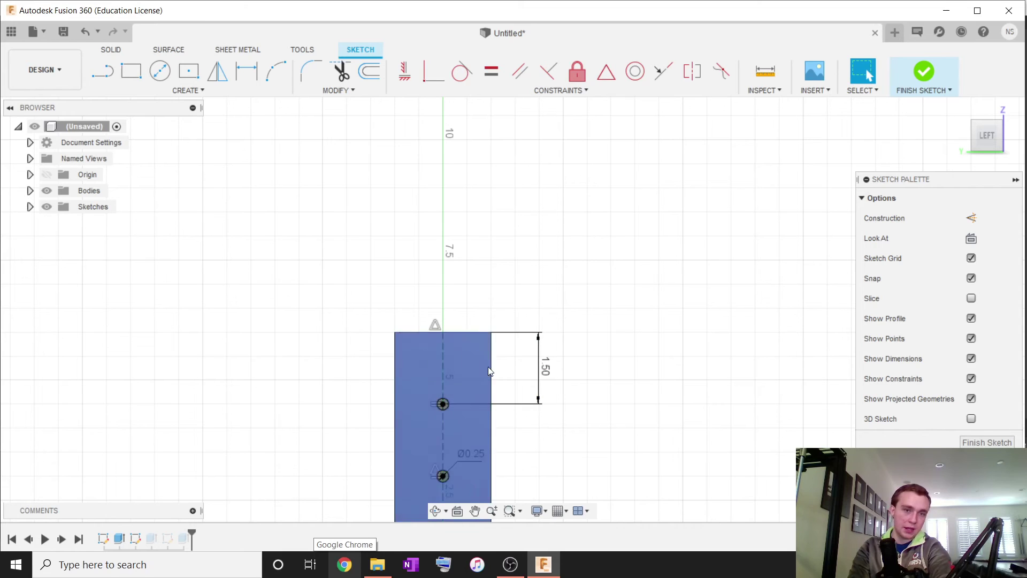
scroll(503, 374, "down", 2)
middle_click_drag(505, 374, 503, 337)
scroll(482, 363, "up", 3)
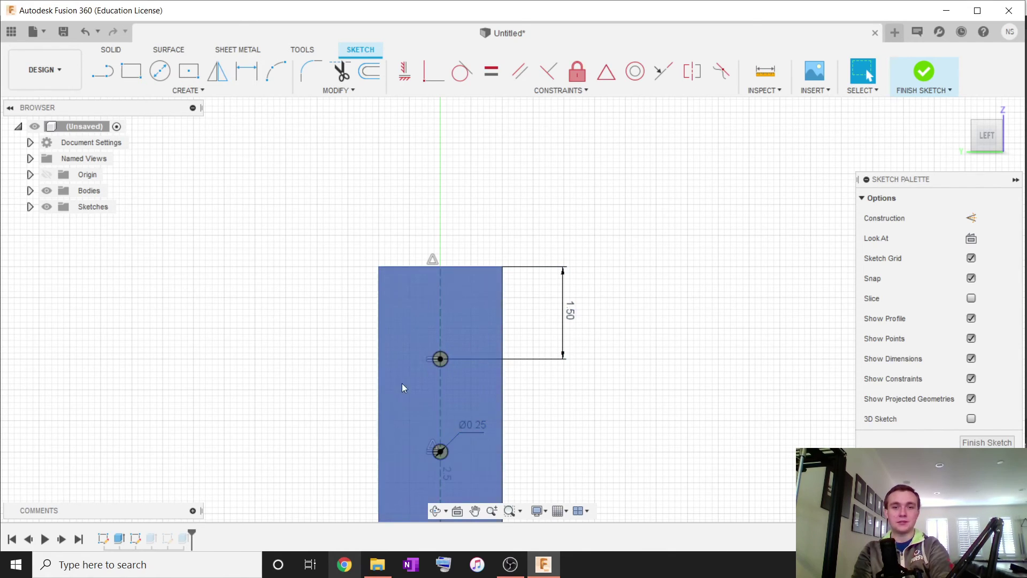
scroll(548, 390, "down", 4)
middle_click_drag(587, 408, 555, 336)
scroll(519, 435, "up", 2)
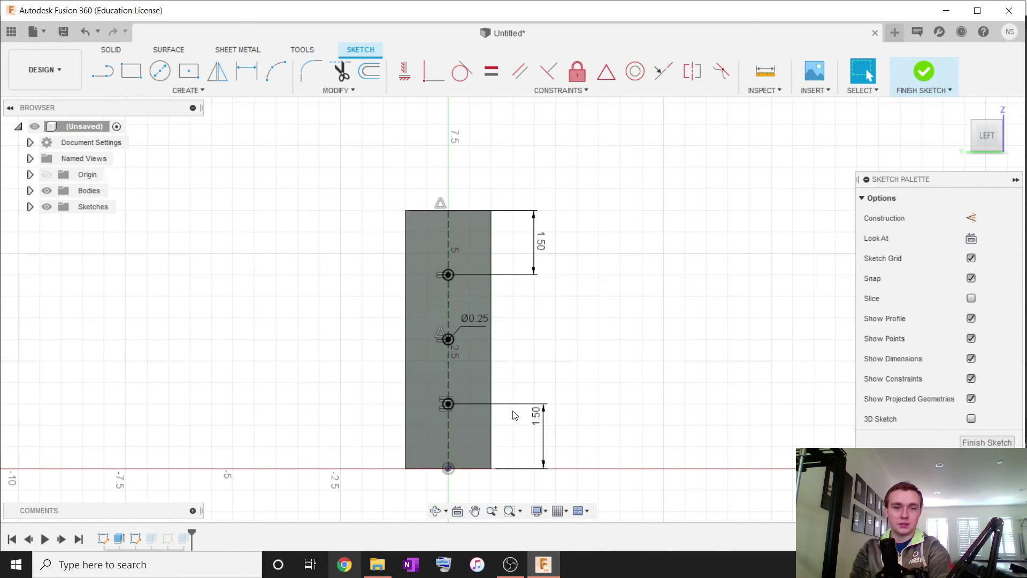
left_click(988, 443)
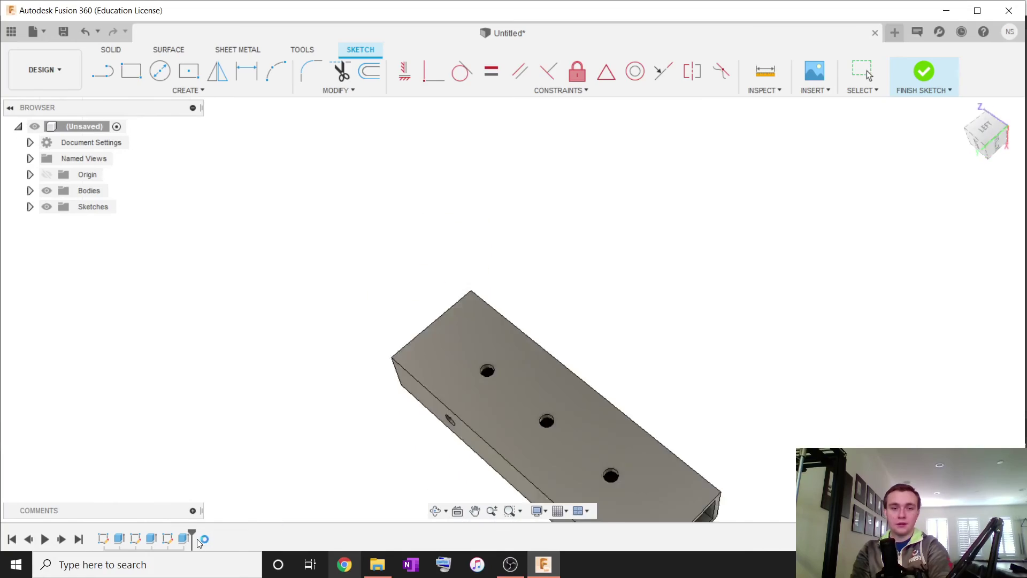
Step: Reopen the narrow-face hole sketch, place a 0.25 in diameter dimension for the lower circle outside the face, and finish the sketch
double_click(168, 538)
scroll(685, 408, "down", 2)
mouse_move(686, 409)
middle_mouse_down()
mouse_move(633, 250)
mouse_move(498, 269)
mouse_move(391, 305)
middle_mouse_up()
scroll(557, 394, "up", 3)
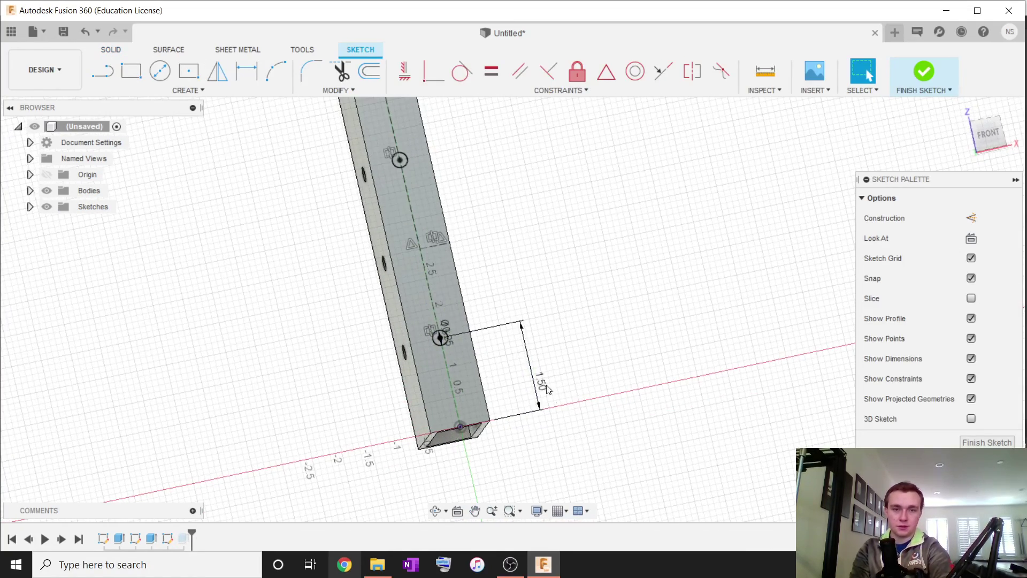
scroll(438, 328, "up", 3)
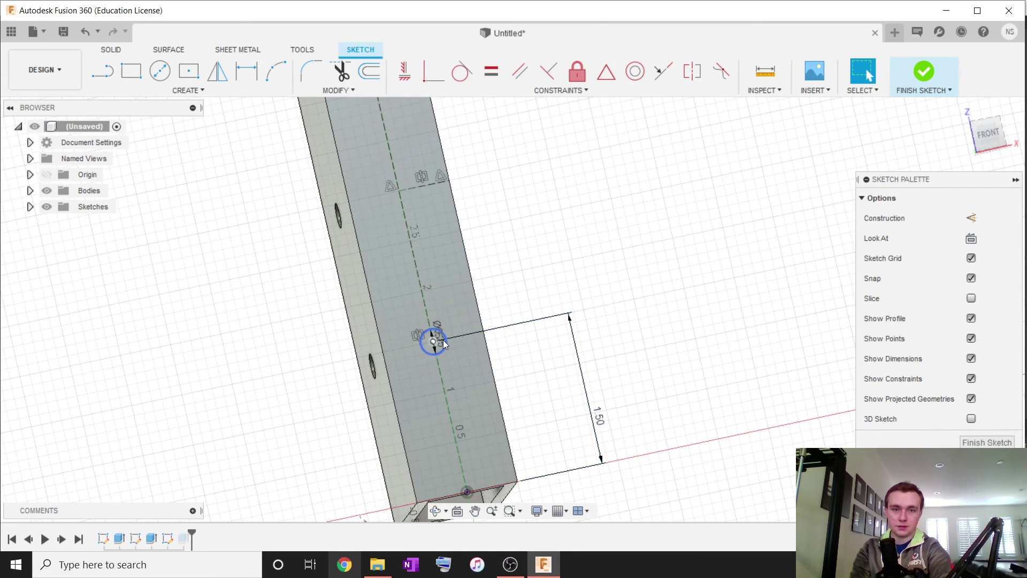
type(".25")
key("Return")
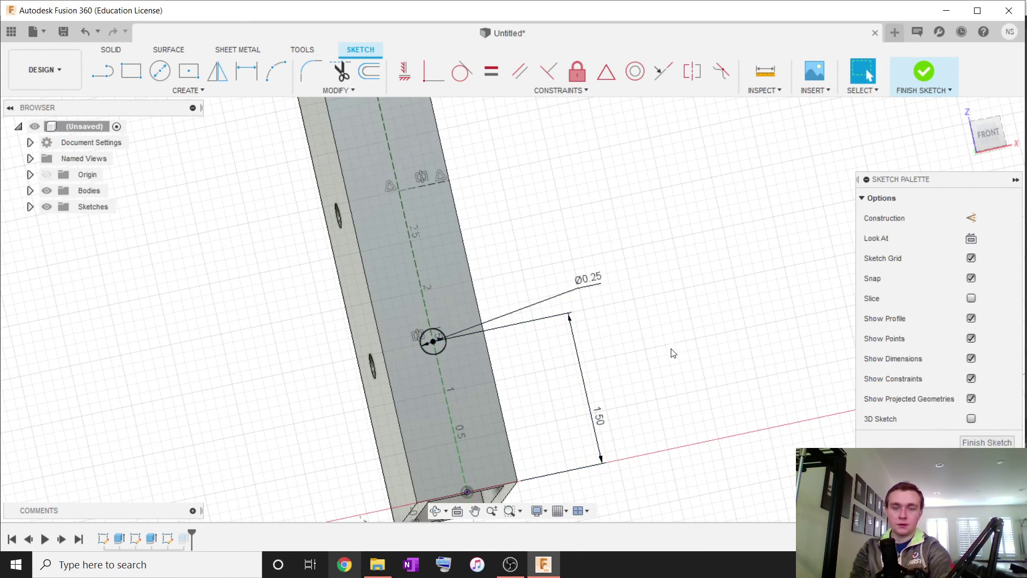
scroll(635, 374, "down", 4)
left_click(987, 442)
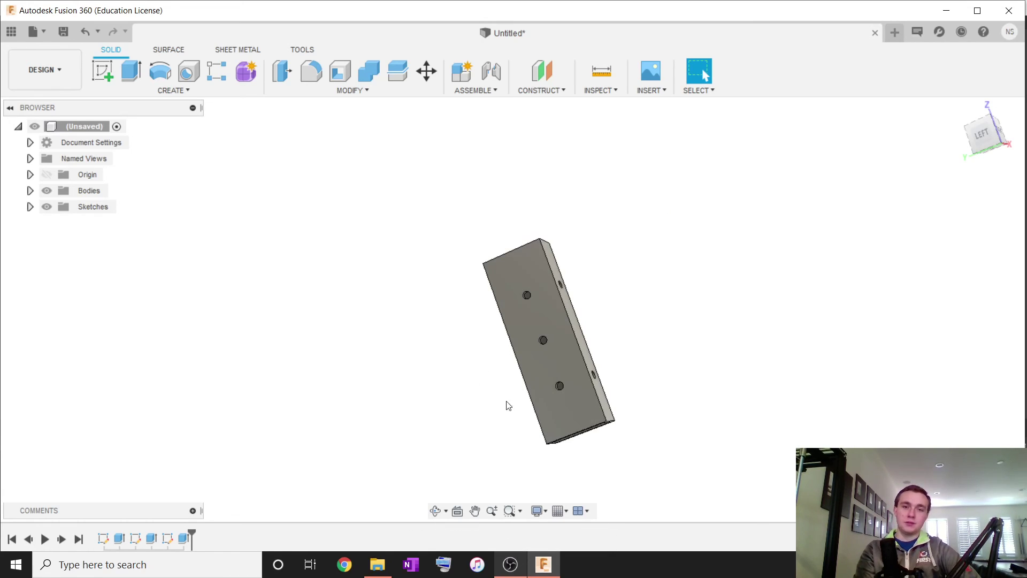
mouse_move(475, 369)
middle_mouse_down("shift")
mouse_move(472, 337)
mouse_move(459, 366)
middle_mouse_up("shift")
scroll(529, 357, "up", 4)
middle_click_drag(529, 357, 555, 335, "shift")
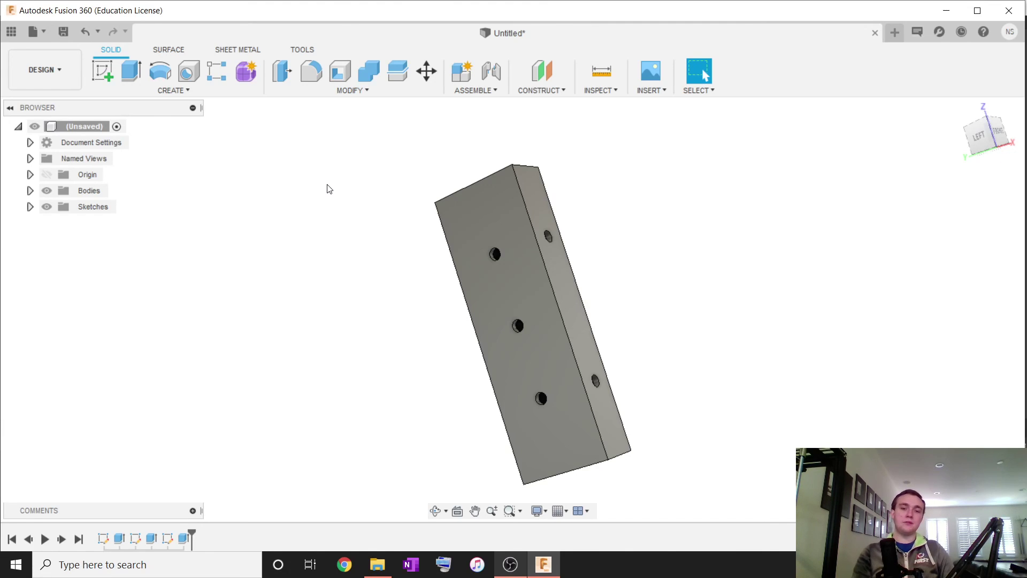
left_click(511, 564)
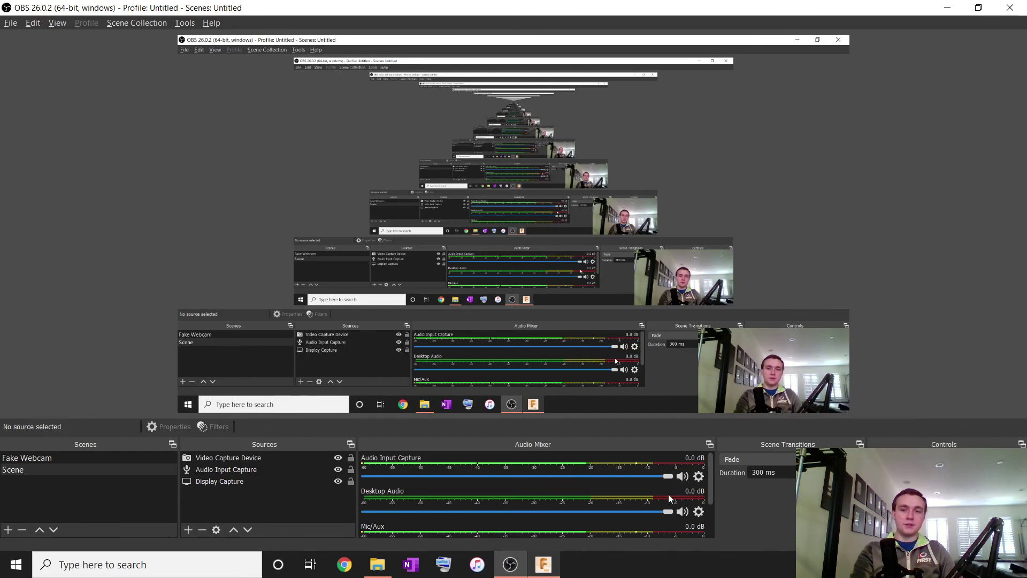